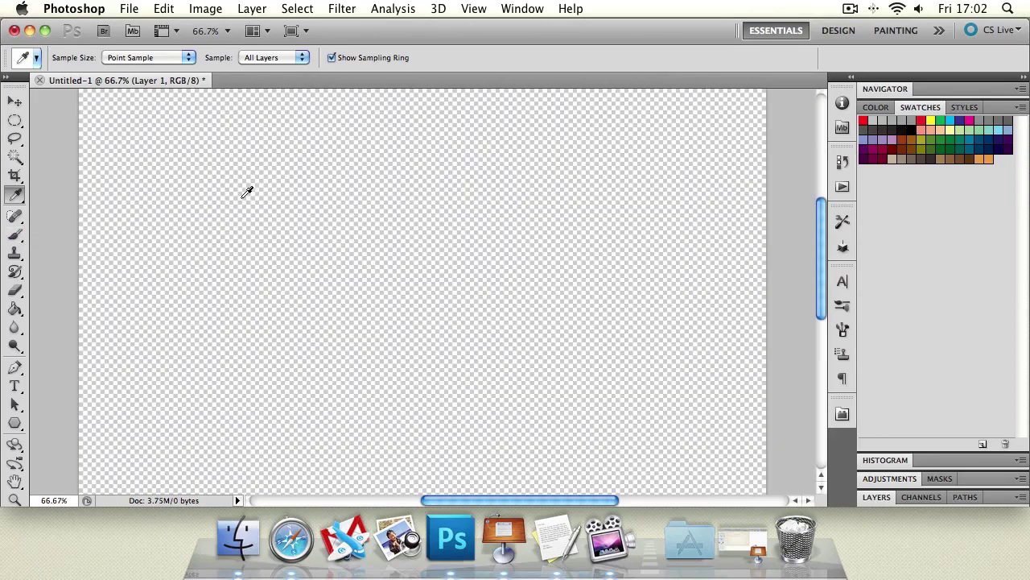
Try the Brush tool's current textured tip with a freehand stroke on the empty canvas, and undo the stroke.
left_click(14, 235)
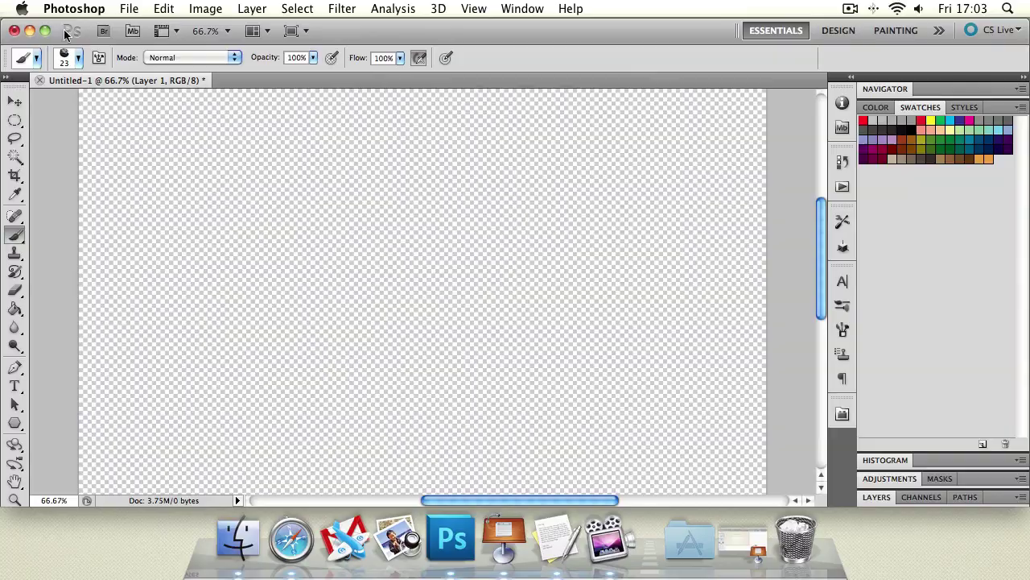
left_click(15, 139)
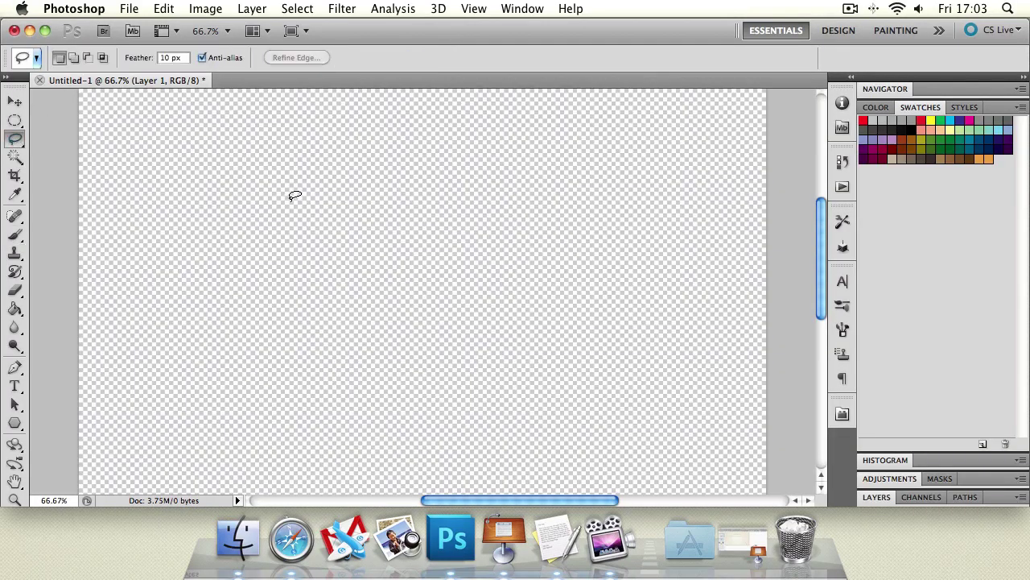
key("b")
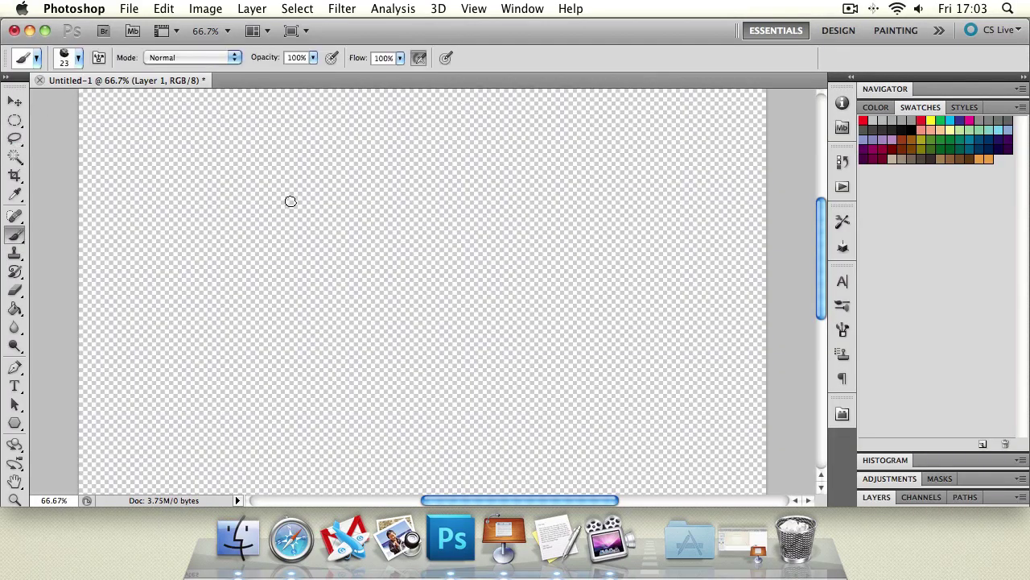
mouse_move(262, 167)
left_mouse_down()
mouse_move(434, 274)
mouse_move(346, 358)
left_mouse_up()
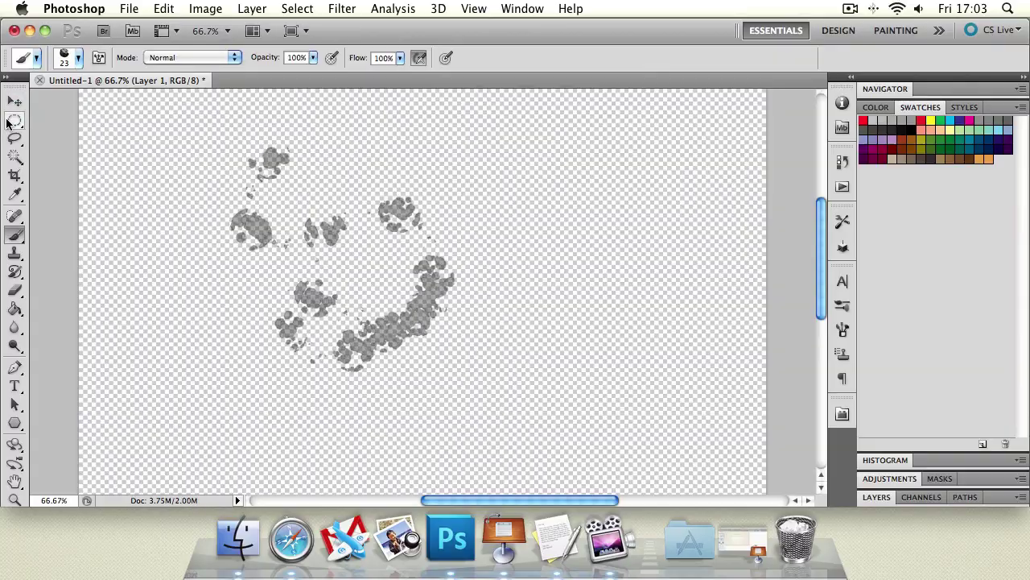
key("super+z")
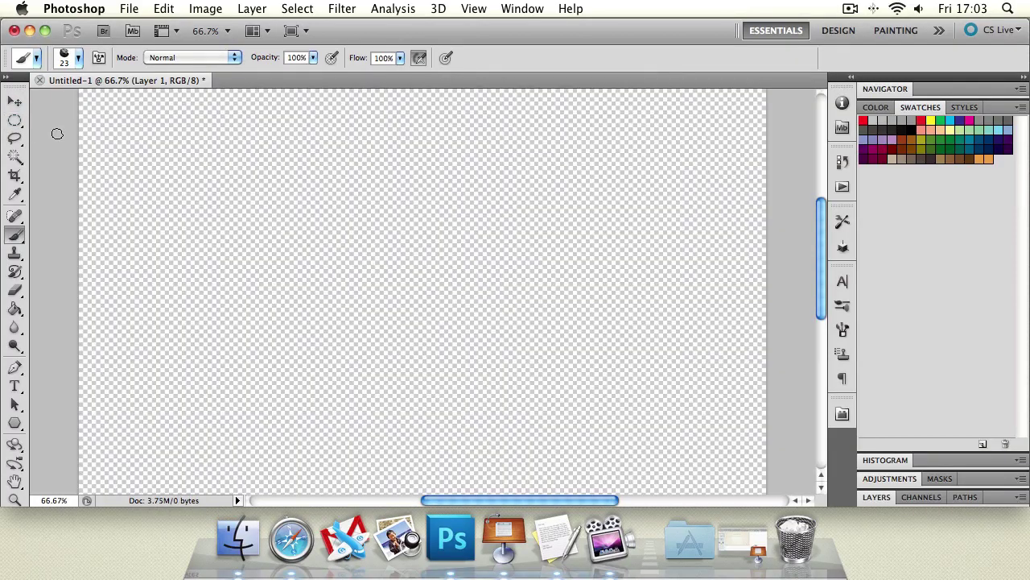
Paint the whole canvas black using the 28 px hard round brush preset enlarged to 666 px.
left_click(76, 53)
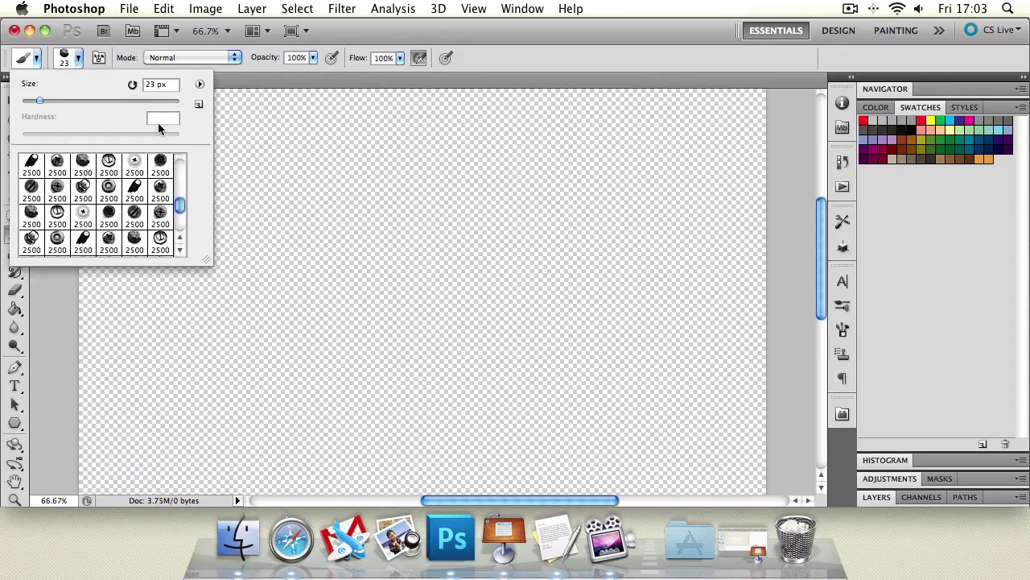
scroll(184, 186, "up", 5)
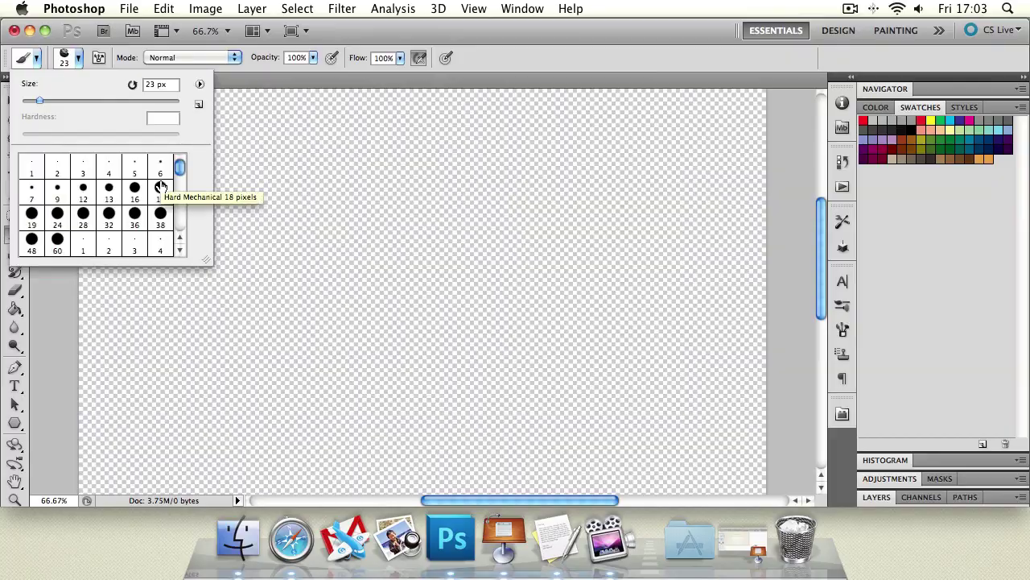
left_click(77, 58)
left_click(78, 58)
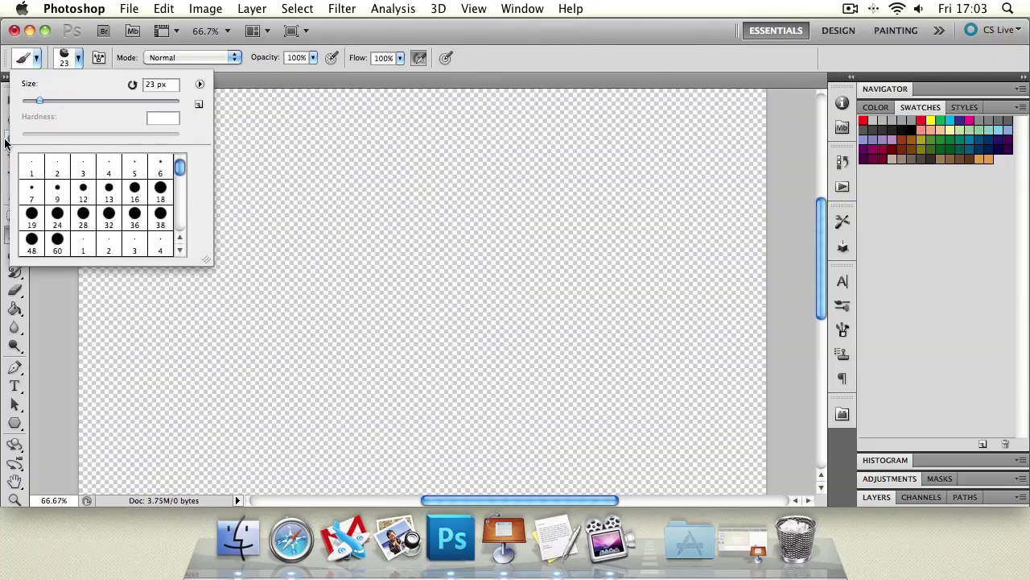
left_click(85, 213)
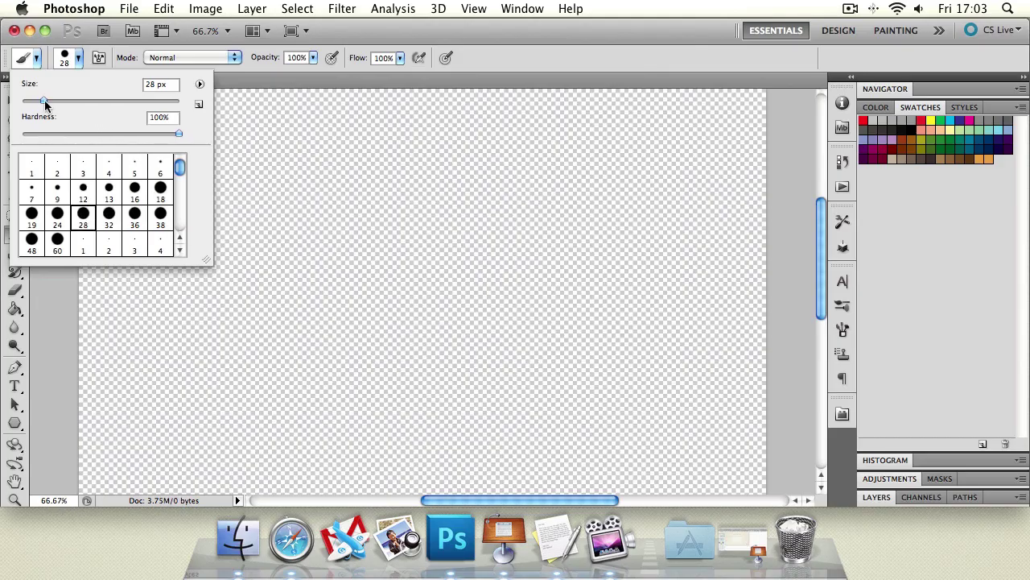
left_click_drag(44, 102, 139, 101)
mouse_move(327, 184)
left_mouse_down()
mouse_move(460, 265)
mouse_move(233, 261)
mouse_move(840, 425)
left_mouse_up()
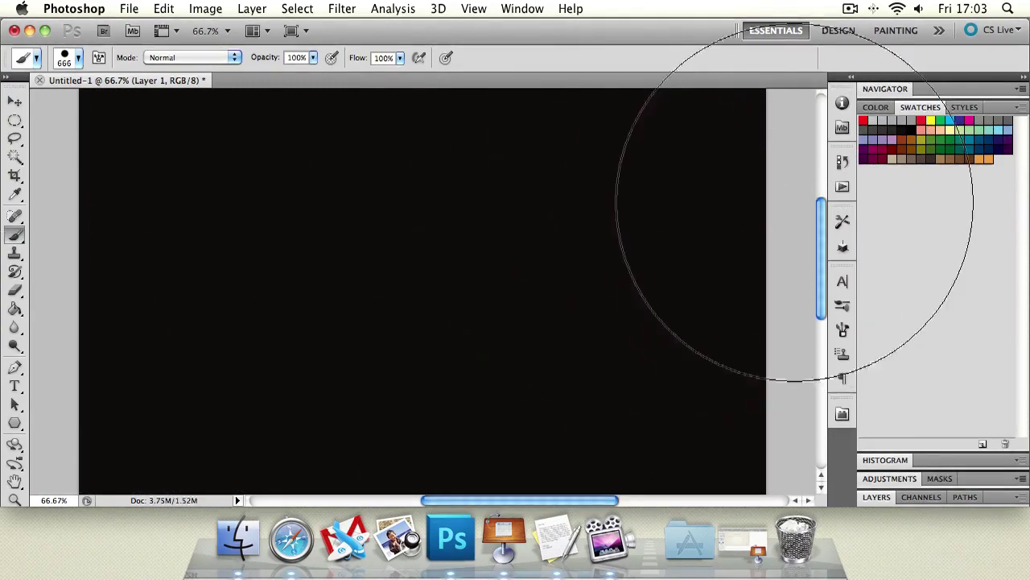
Reselect the 28 px hard round brush preset and enlarge it to 133 px.
mouse_move(821, 218)
left_mouse_down()
mouse_move(821, 322)
mouse_move(817, 209)
mouse_move(817, 235)
left_mouse_up()
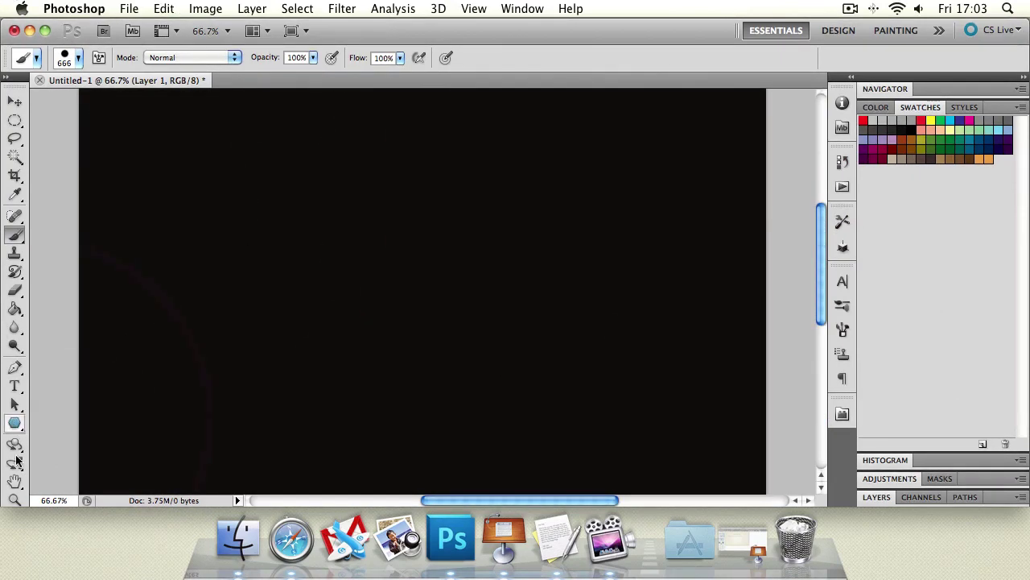
double_click(15, 499)
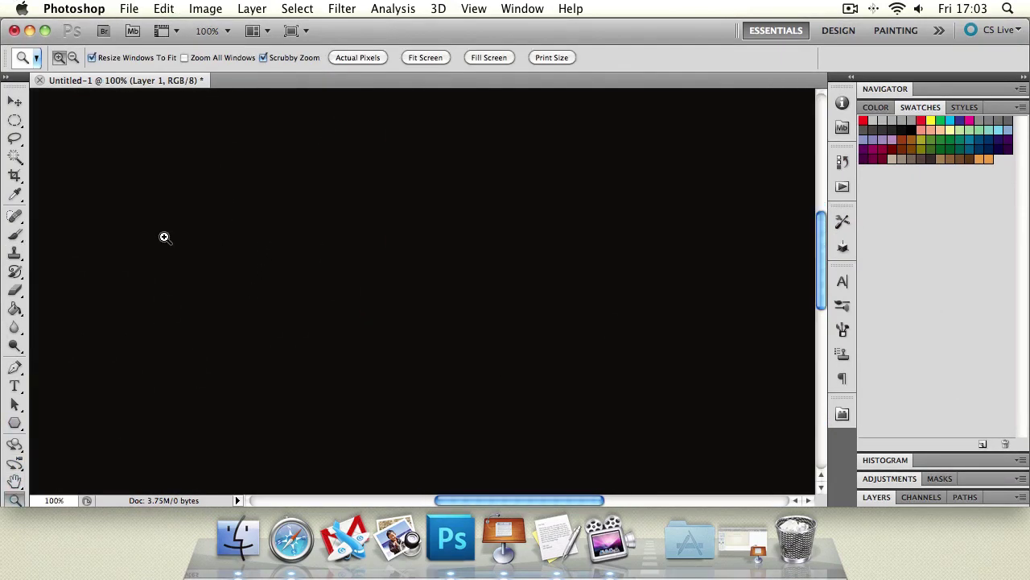
left_click(333, 168, "alt")
left_click(299, 188, "alt")
left_click(299, 188, "alt")
left_click(311, 265)
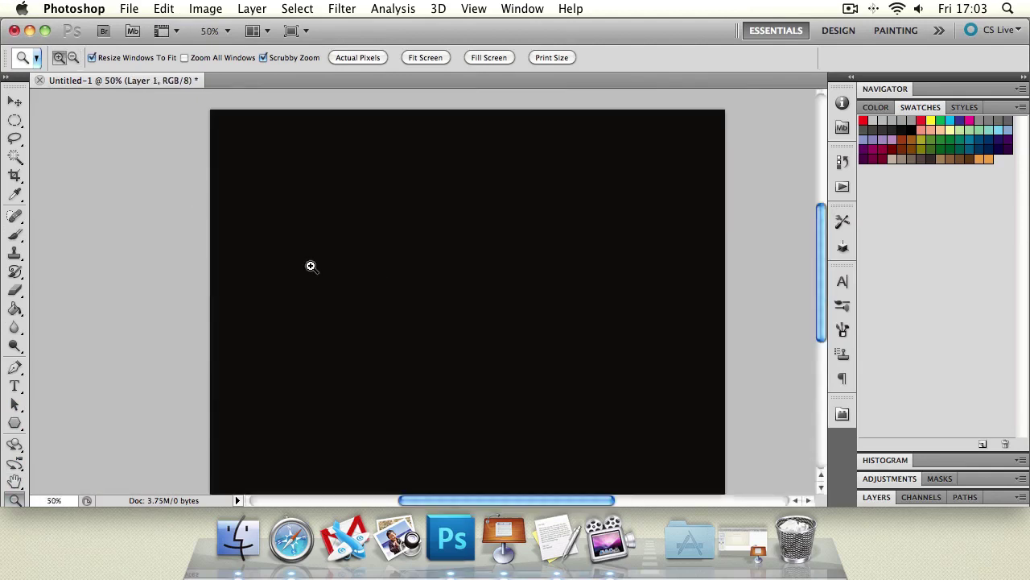
left_click(21, 235)
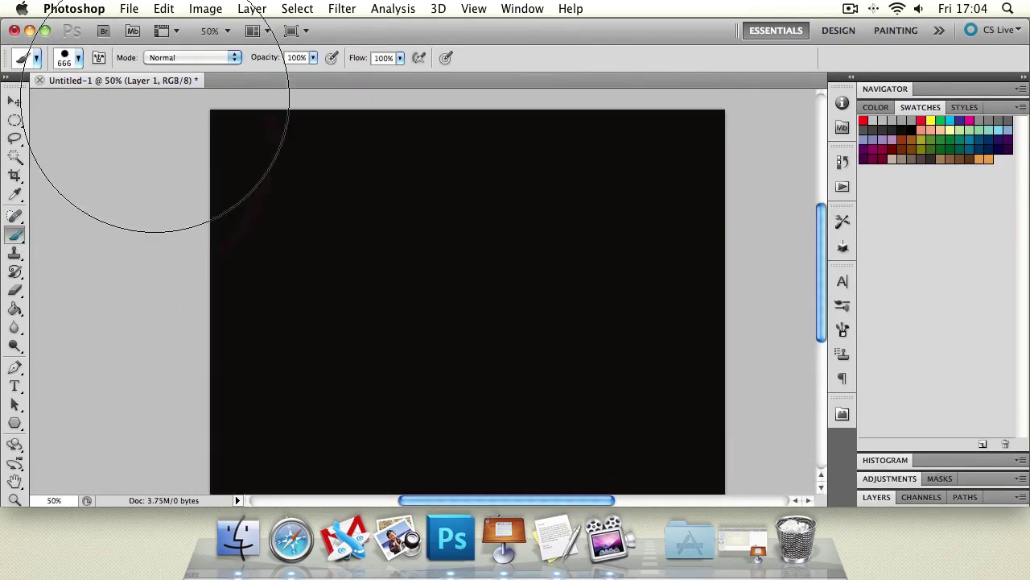
left_click(79, 58)
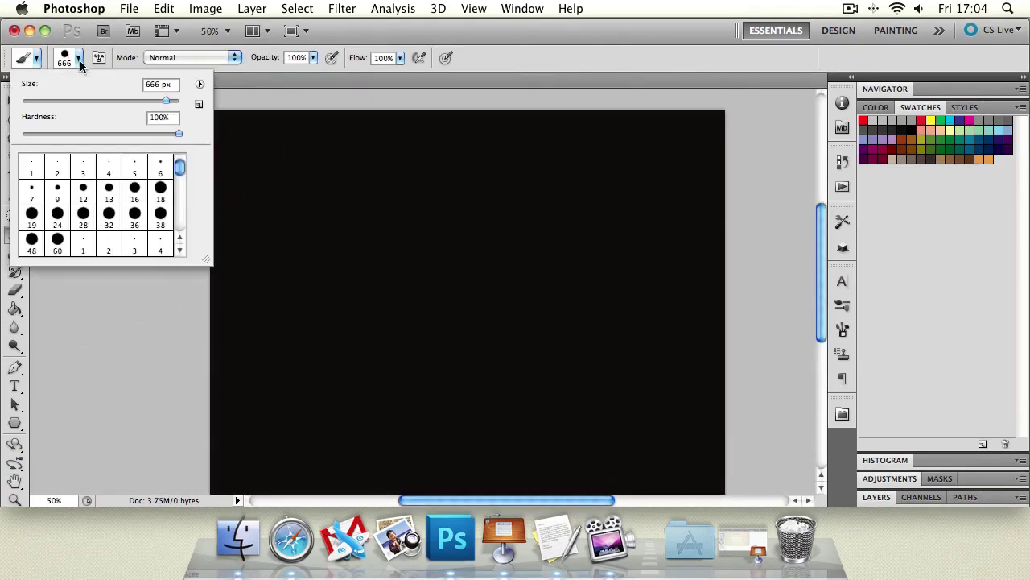
left_click(84, 216)
left_click_drag(43, 101, 114, 101)
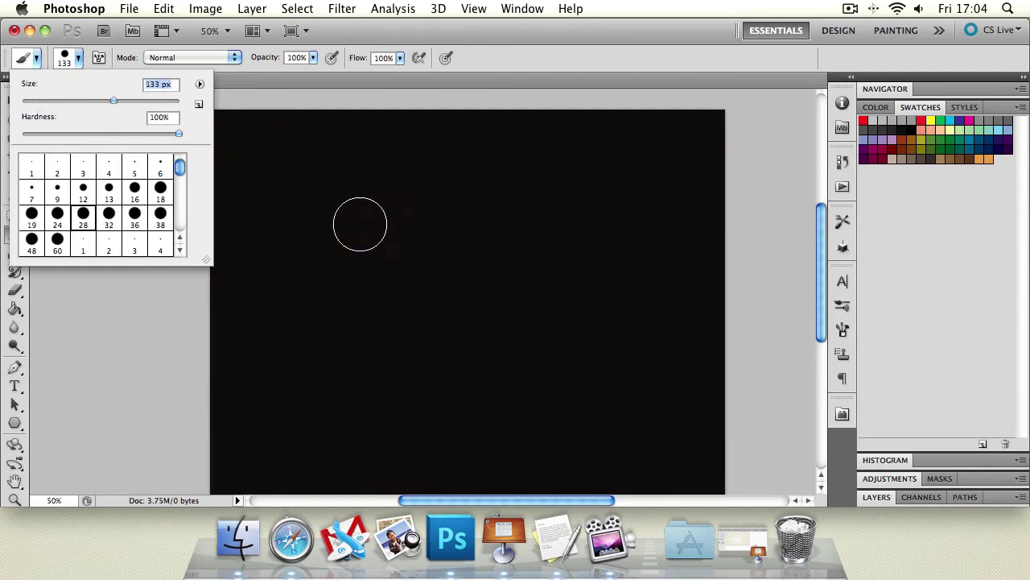
Paint a soft yellow horizontal stroke across the canvas's upper part with the brush hardness at 0%.
left_click_drag(177, 133, 4, 131)
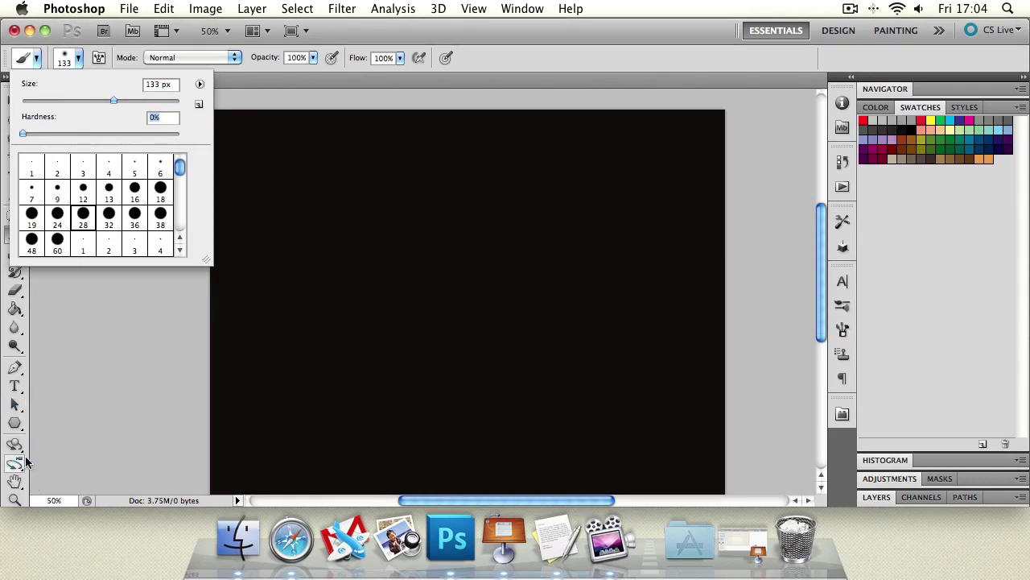
left_click(931, 120)
mouse_move(242, 173)
left_mouse_down()
mouse_move(657, 174)
mouse_move(257, 166)
left_mouse_up()
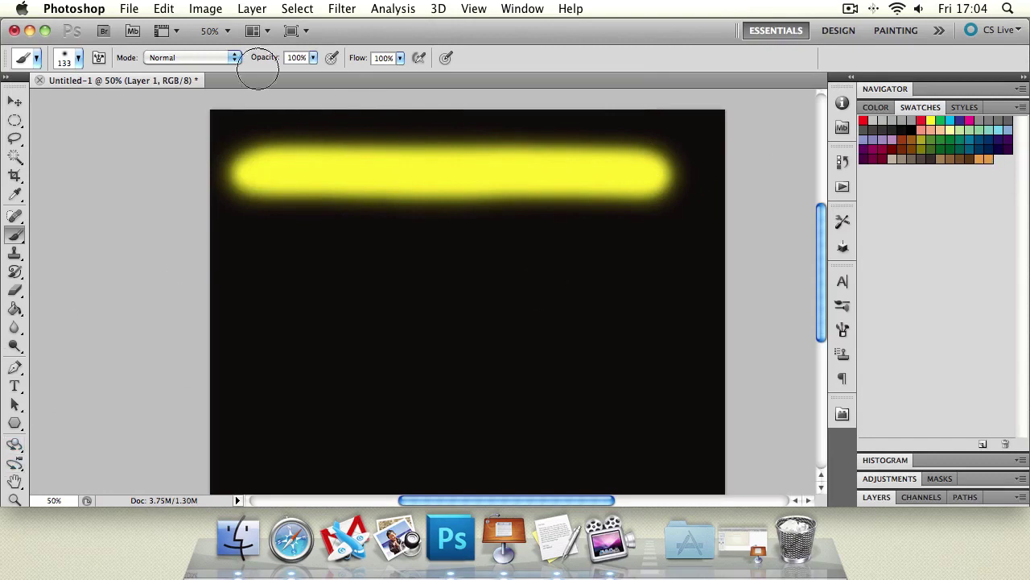
Paint a hard-edged yellow horizontal stroke below the soft one with the brush hardness at 100%.
left_click(71, 55)
left_click_drag(24, 133, 200, 137)
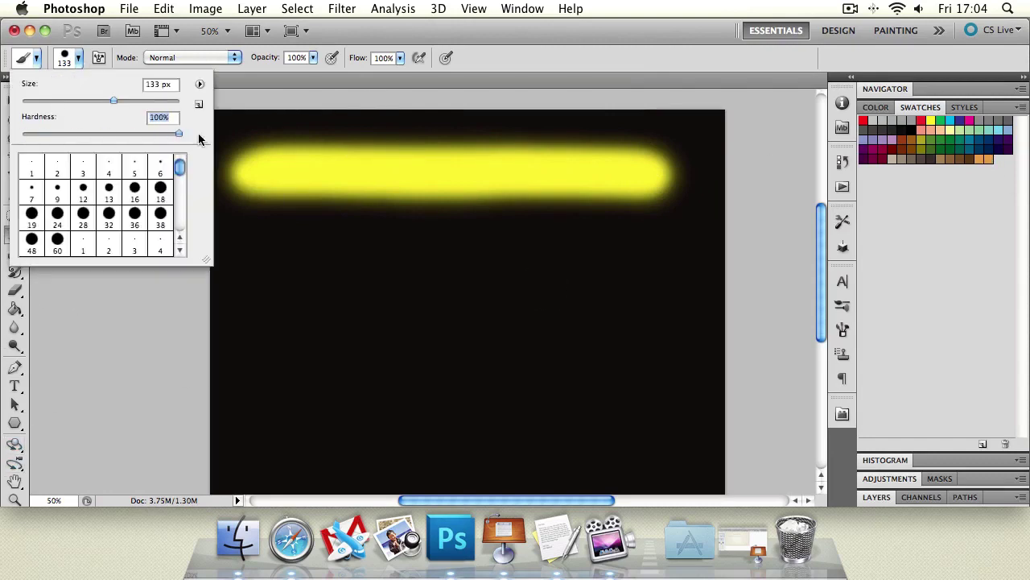
left_click_drag(263, 266, 635, 260)
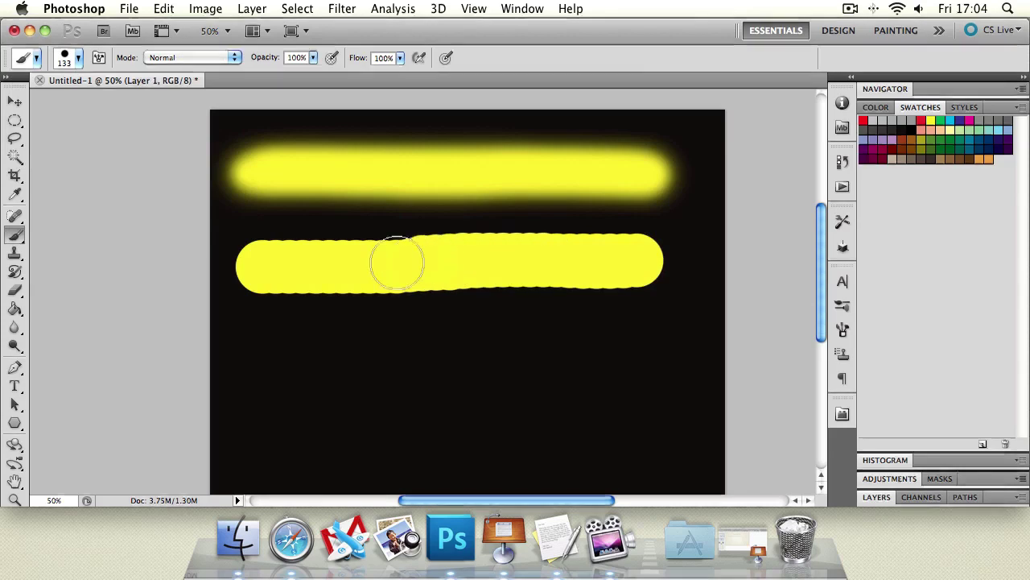
left_click_drag(396, 272, 567, 272)
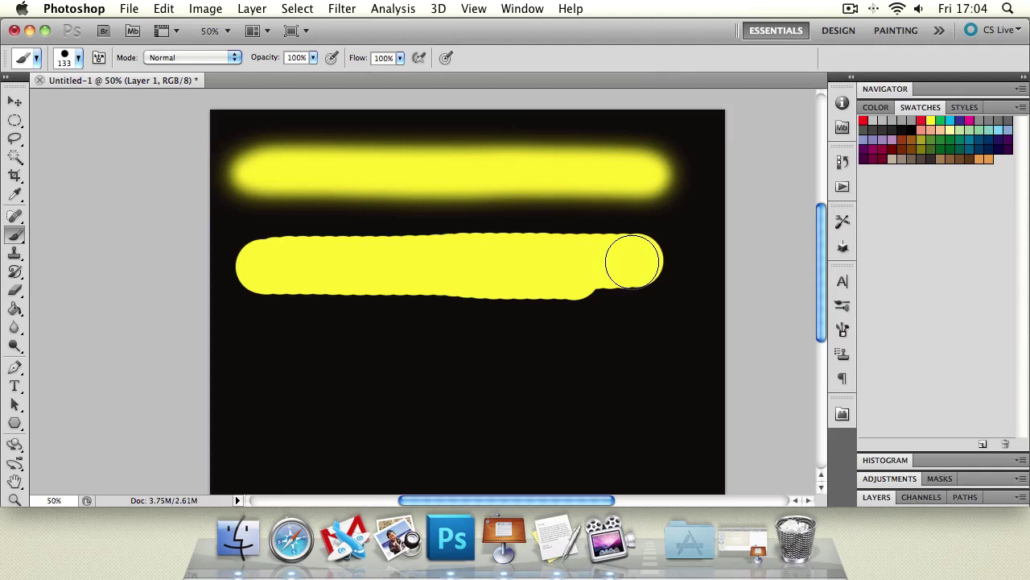
Paint a third yellow stroke below the other two with the brush in Dissolve mode at 193 px.
left_click(14, 480)
left_click_drag(395, 400, 363, 334)
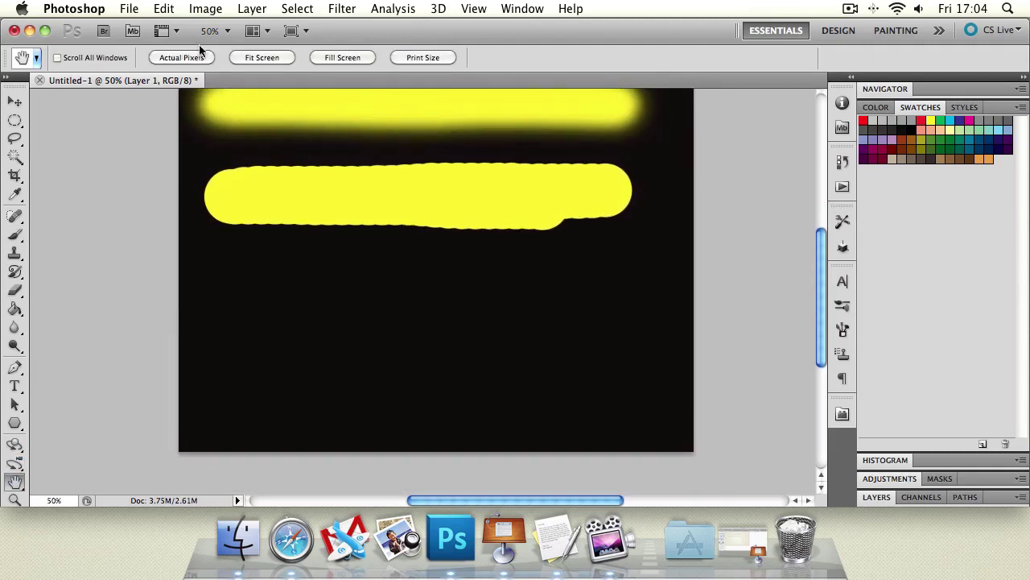
left_click(15, 234)
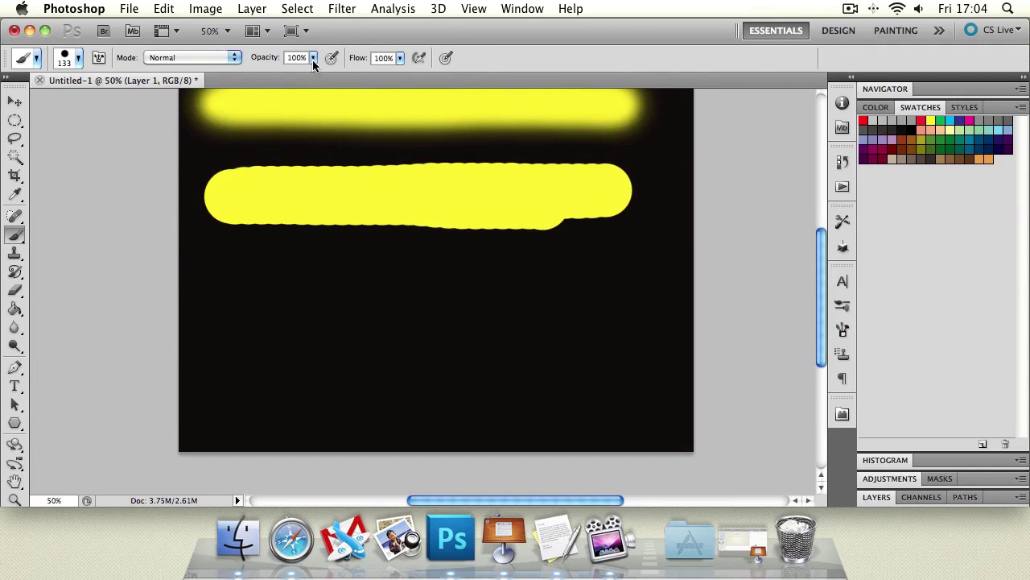
left_click(220, 60)
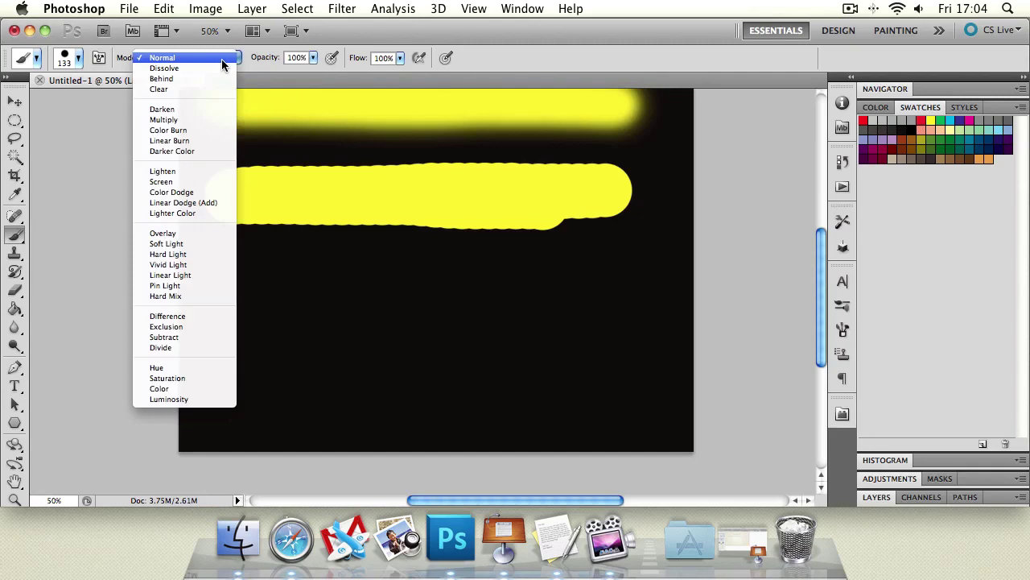
left_click(212, 68)
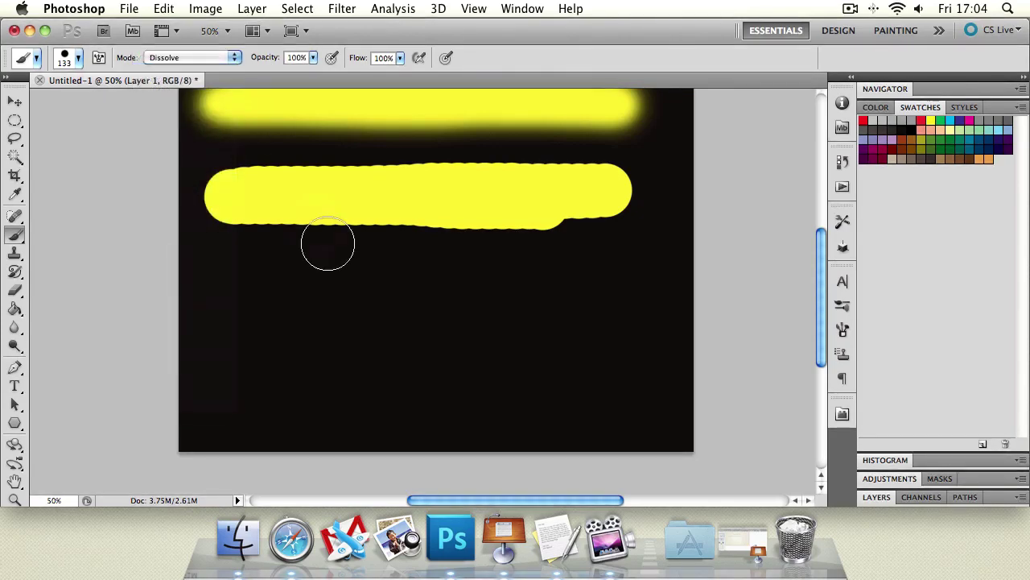
left_click(71, 63)
left_click_drag(116, 100, 136, 104)
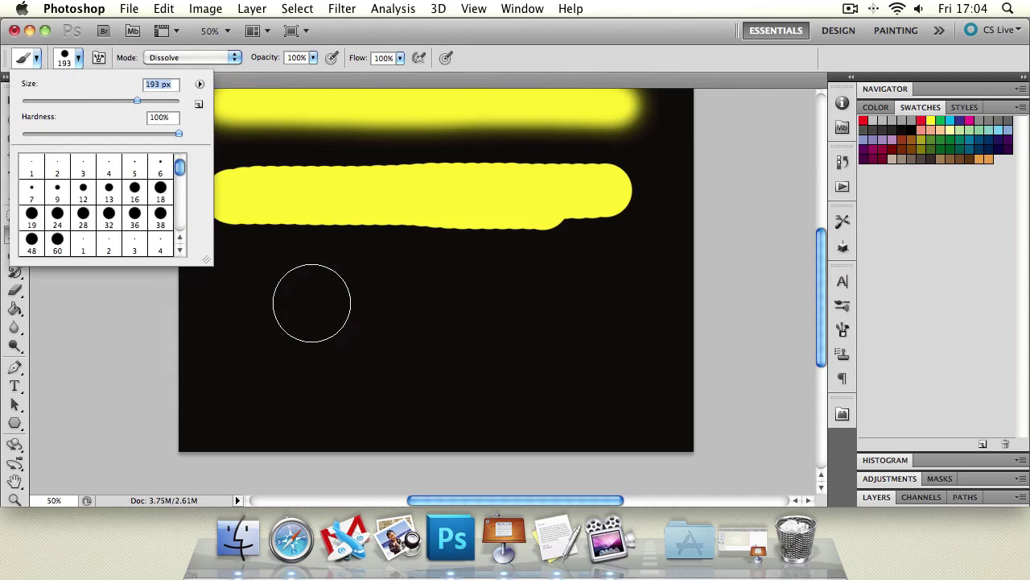
left_click_drag(249, 281, 625, 287)
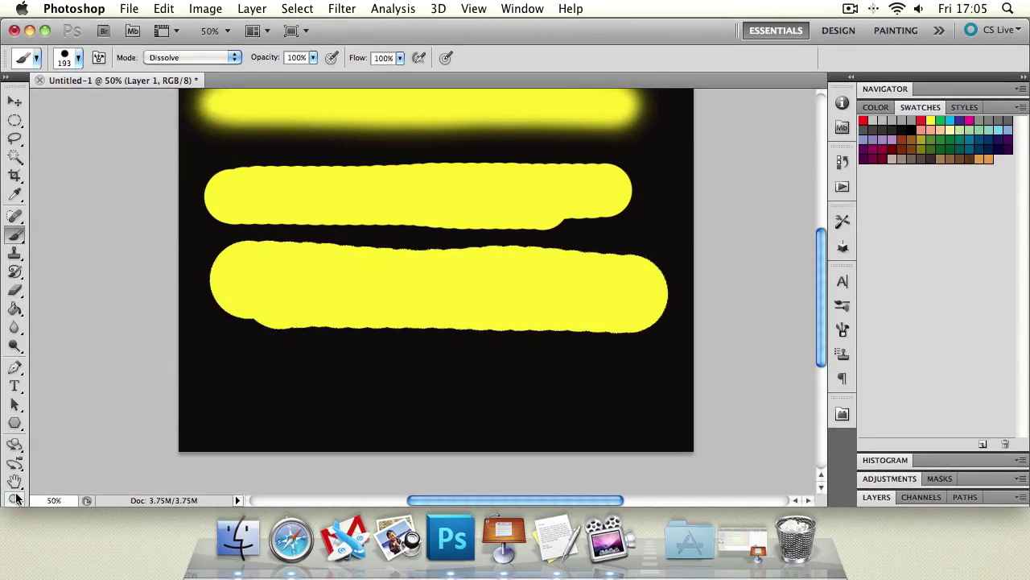
Expand the toolbox to two columns and examine the edge of the Dissolve stroke up close.
left_click(14, 500)
left_click(269, 263)
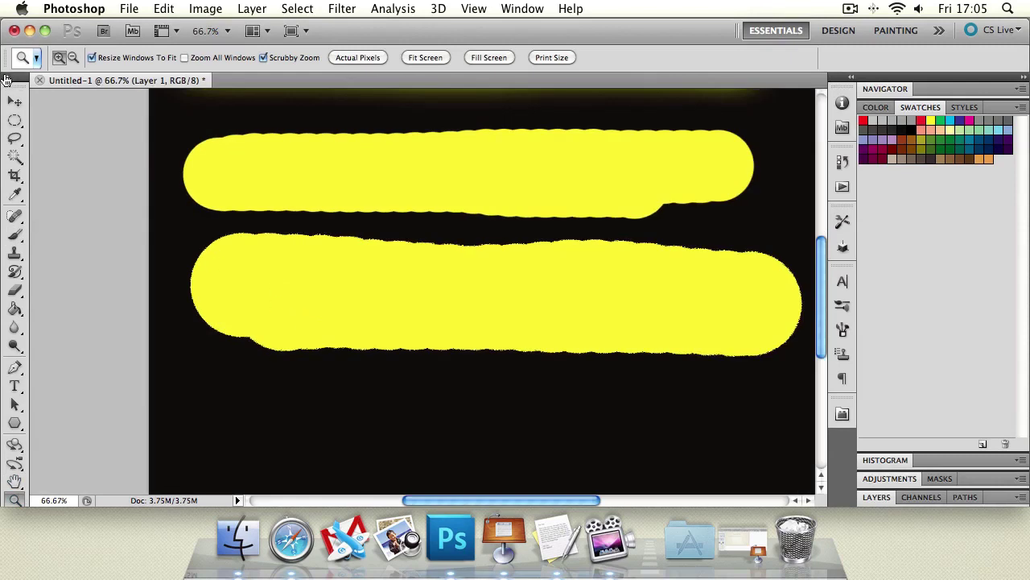
left_click(6, 78)
left_click(170, 314)
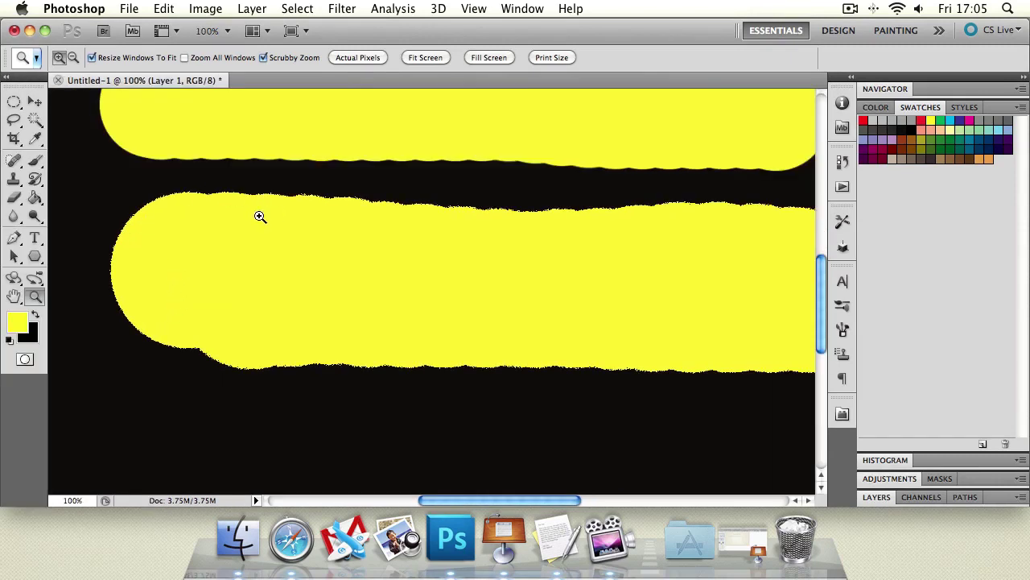
left_click(396, 229, "alt")
left_click(396, 229, "alt")
left_click(397, 229, "alt")
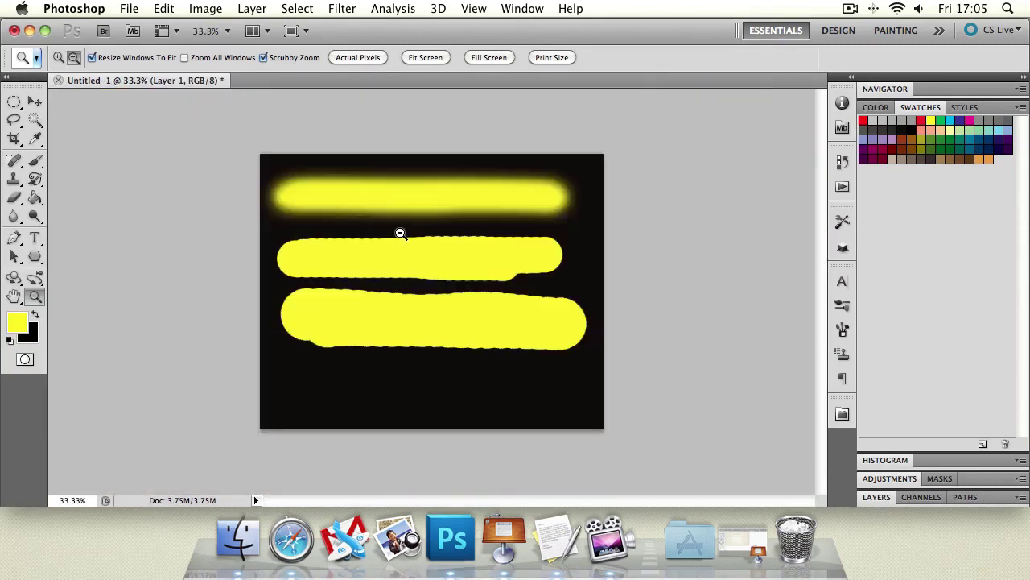
Paint a yellow Dissolve stroke along the canvas's lower edge with the brush hardness at 0%.
left_click(36, 159)
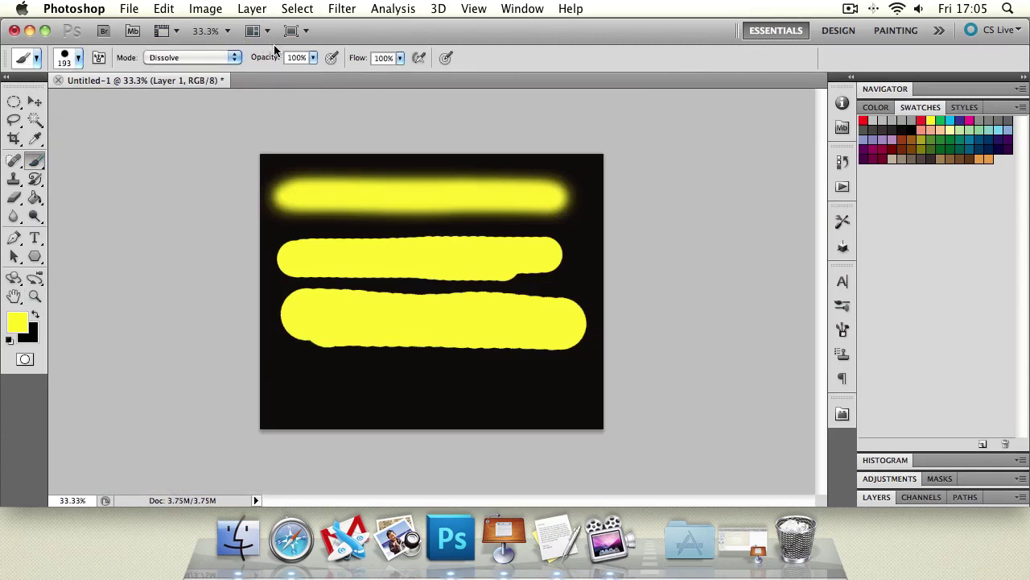
left_click(209, 58)
left_click(209, 58)
left_click(77, 58)
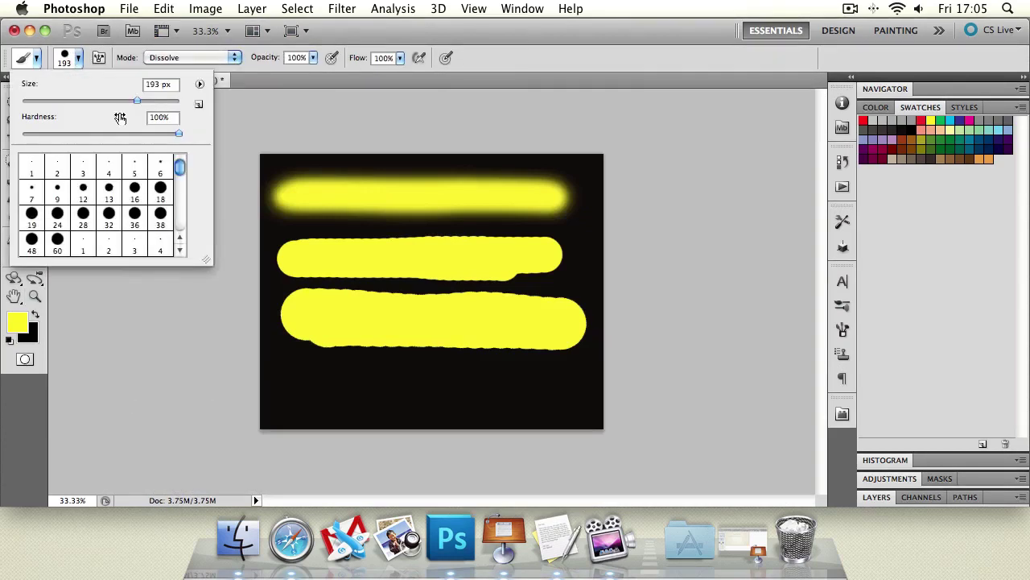
left_click_drag(115, 134, 23, 137)
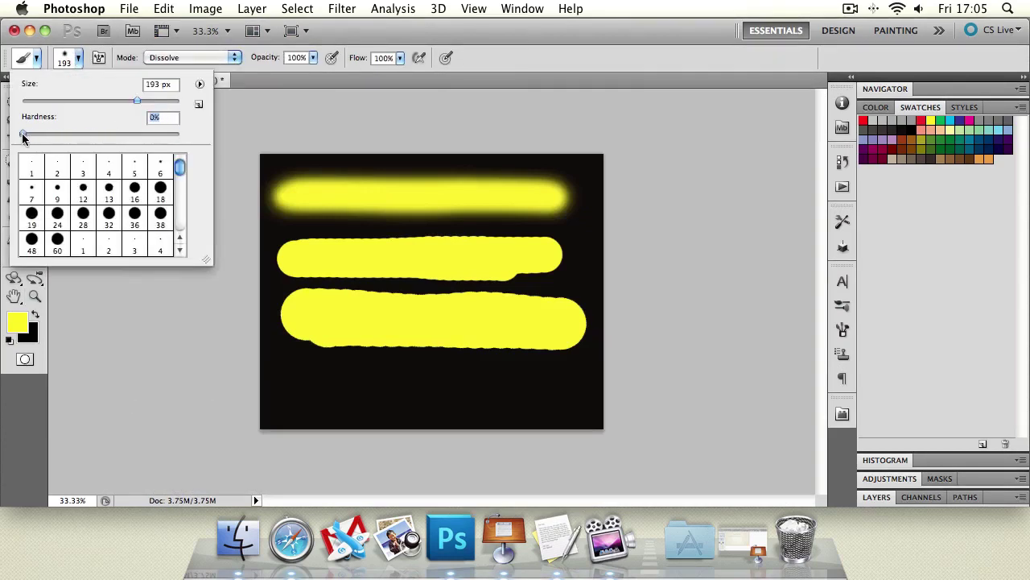
mouse_move(274, 393)
left_mouse_down()
mouse_move(550, 392)
mouse_move(282, 391)
left_mouse_up()
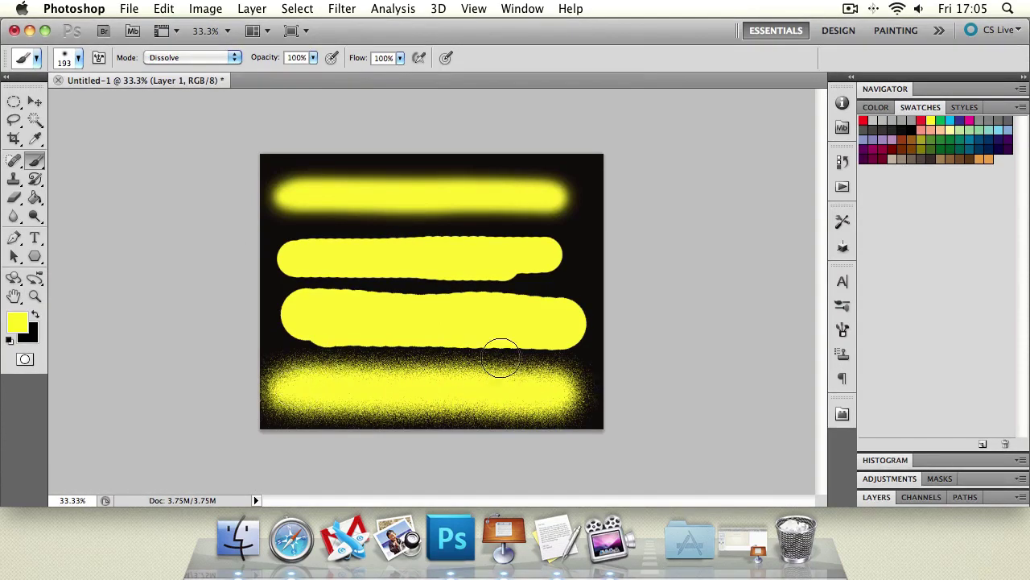
Examine the edges of the soft Dissolve stroke near the canvas's lower edge at 66.7% zoom.
left_click(35, 296)
left_click(383, 388)
left_click(260, 279)
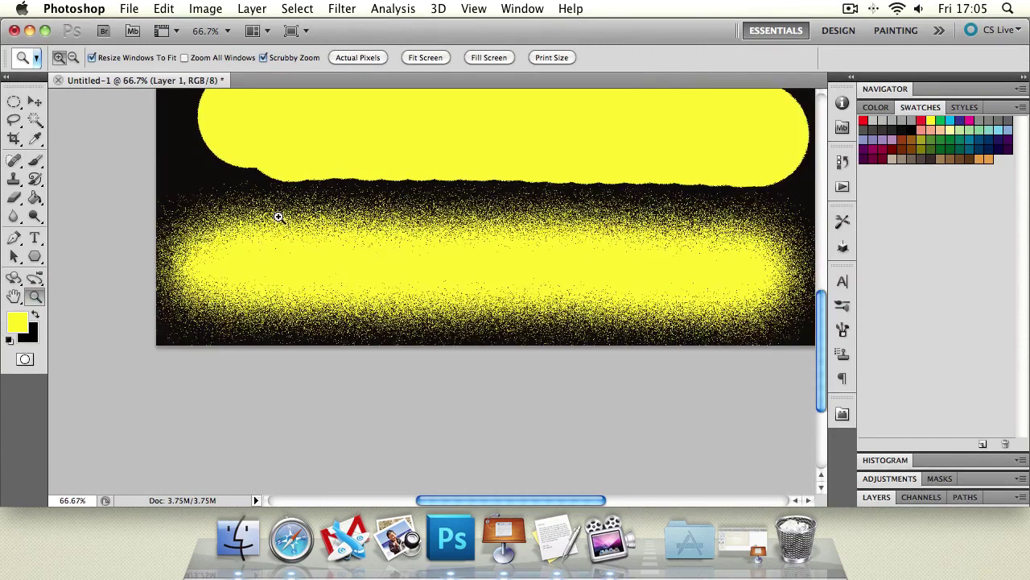
Examine the speckled edges of the soft Dissolve stroke at 100% zoom and return to a wider view of the canvas.
left_click(278, 216)
left_click(15, 296)
left_click_drag(361, 218, 363, 379)
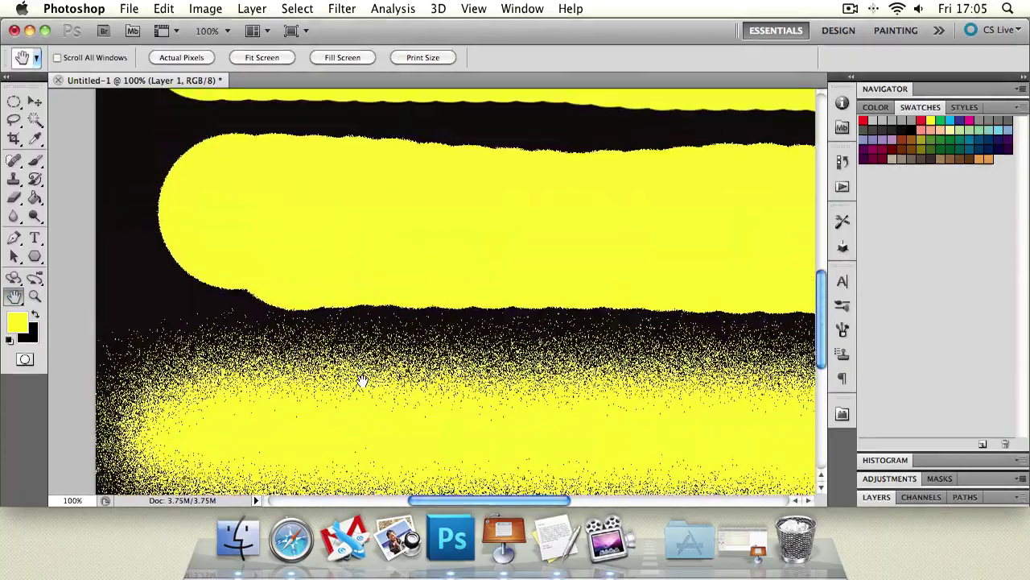
mouse_move(357, 149)
left_mouse_down()
mouse_move(353, 324)
mouse_move(310, 345)
mouse_move(317, 247)
left_mouse_up()
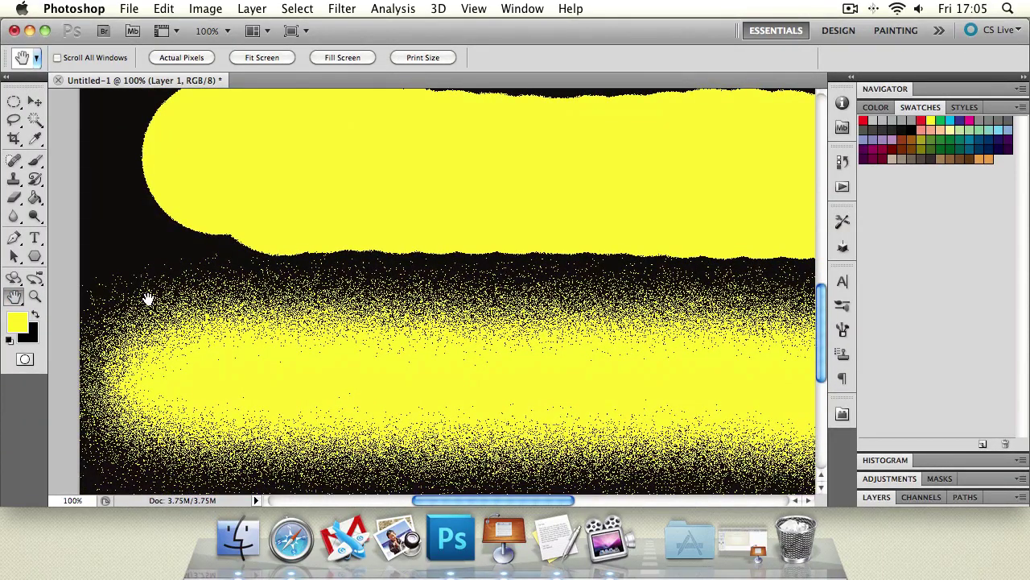
left_click(34, 296)
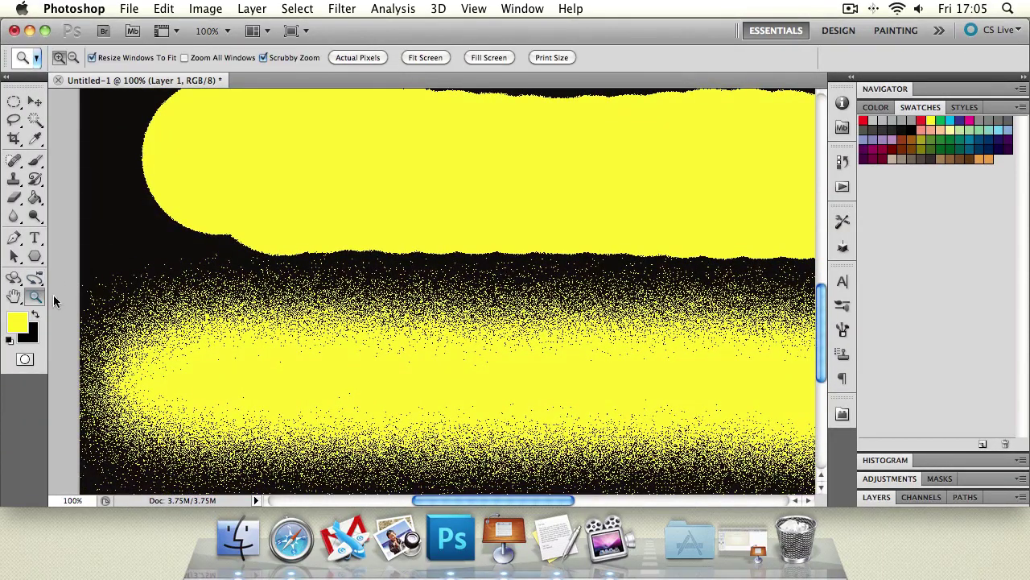
left_click(426, 293, "alt")
left_click(427, 293, "alt")
left_click(426, 294, "alt")
left_click(436, 297)
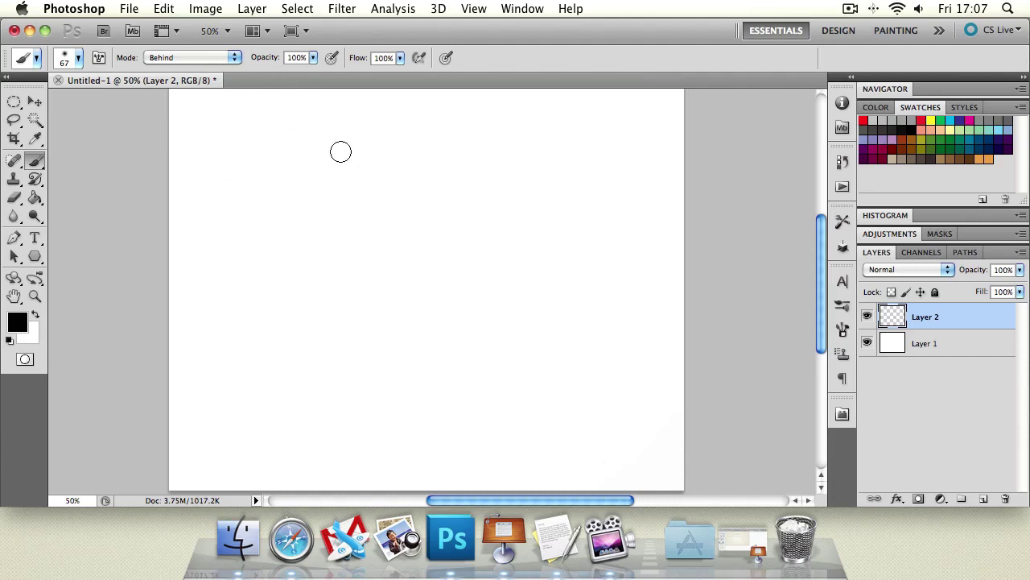
Paint a thick vertical black stroke on Layer 2 with the 67 px brush in Normal mode.
left_click(165, 57)
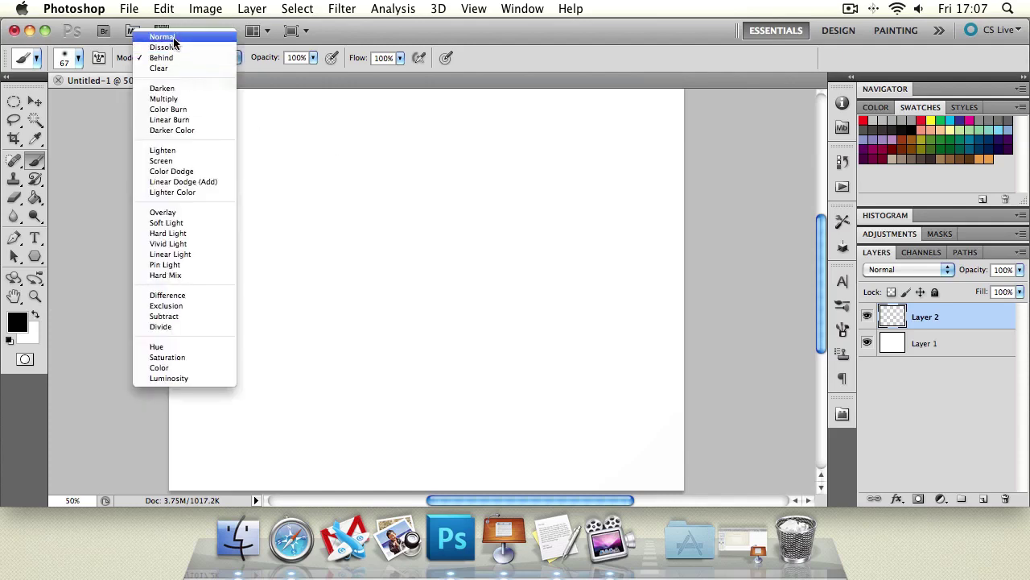
left_click(173, 37)
left_click(296, 176)
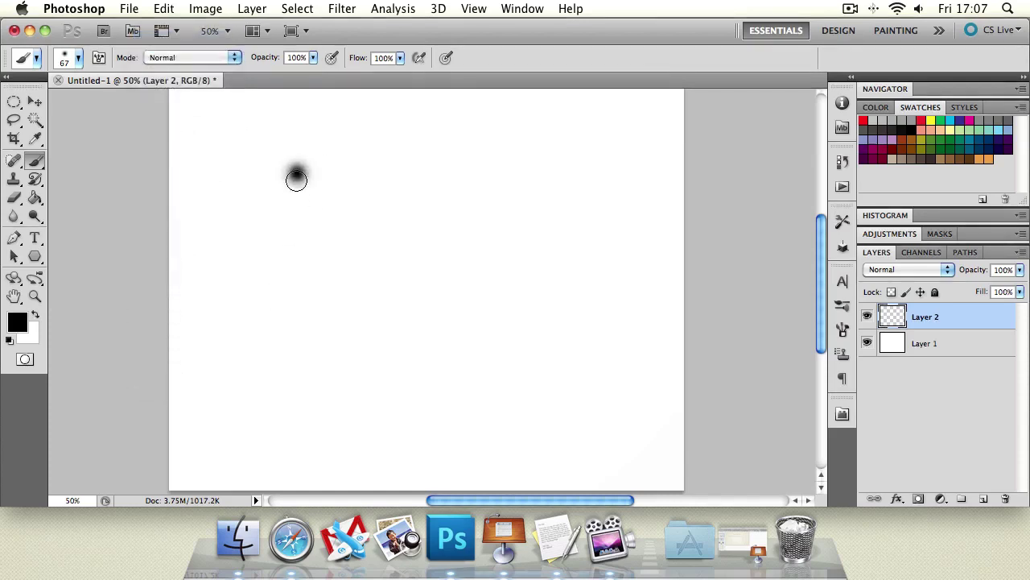
left_click_drag(297, 179, 286, 412)
mouse_move(291, 186)
left_mouse_down()
mouse_move(289, 295)
mouse_move(285, 143)
mouse_move(294, 234)
mouse_move(279, 437)
left_mouse_up()
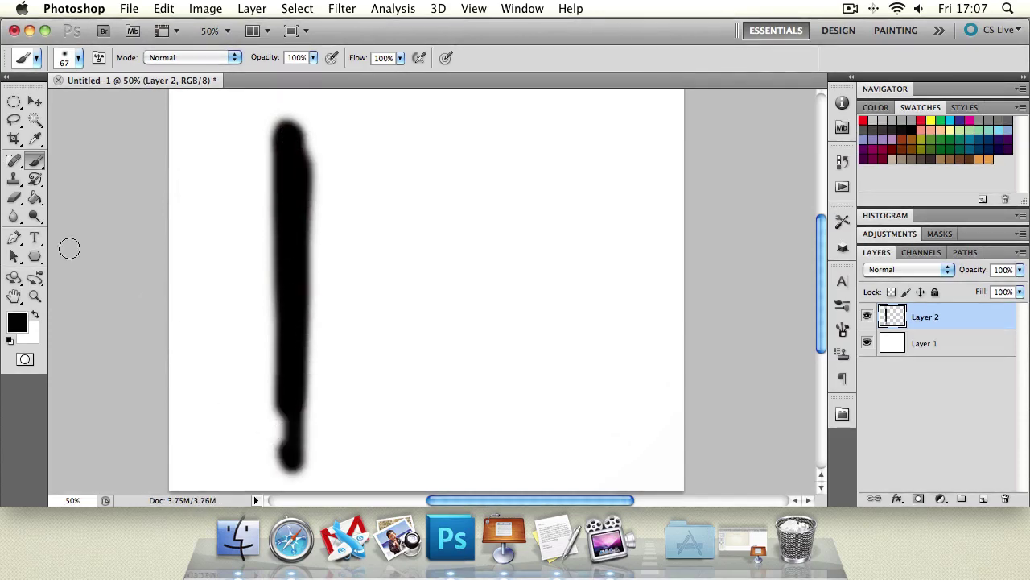
Choose a magenta foreground colour and paint across the black stroke with the brush in Behind mode.
left_click(17, 320)
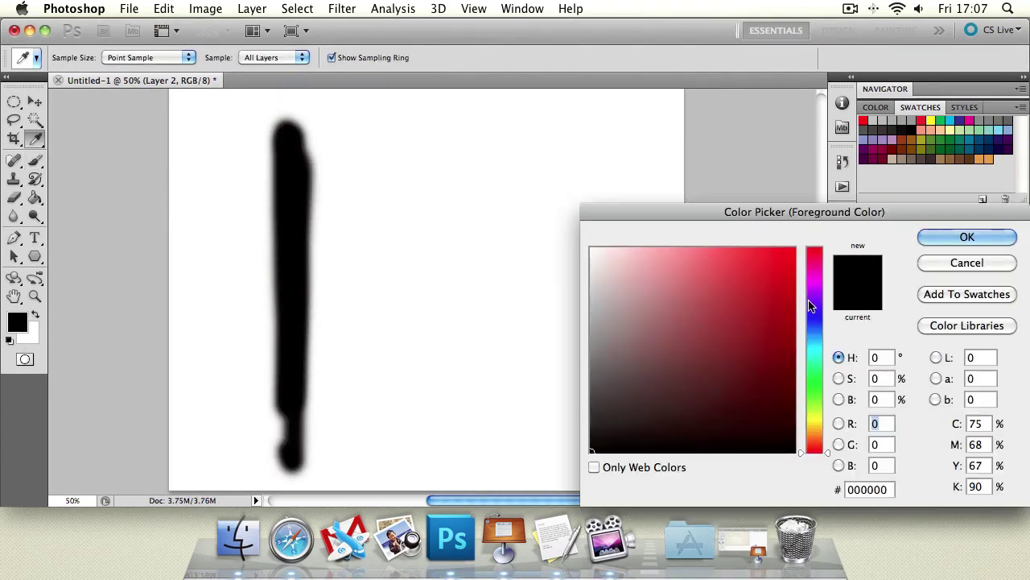
left_click_drag(814, 310, 815, 284)
left_click(760, 266)
left_click(966, 236)
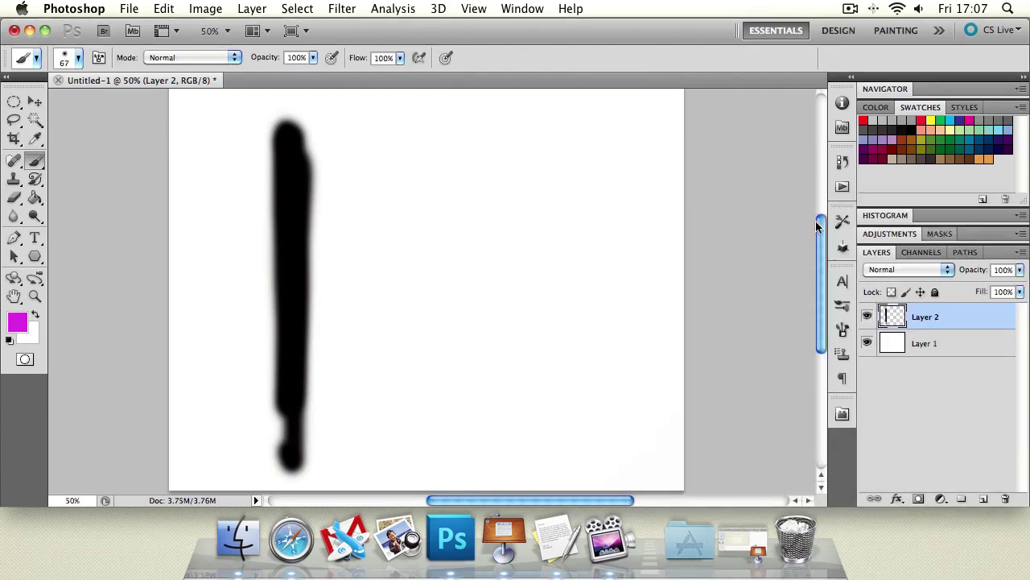
left_click(179, 57)
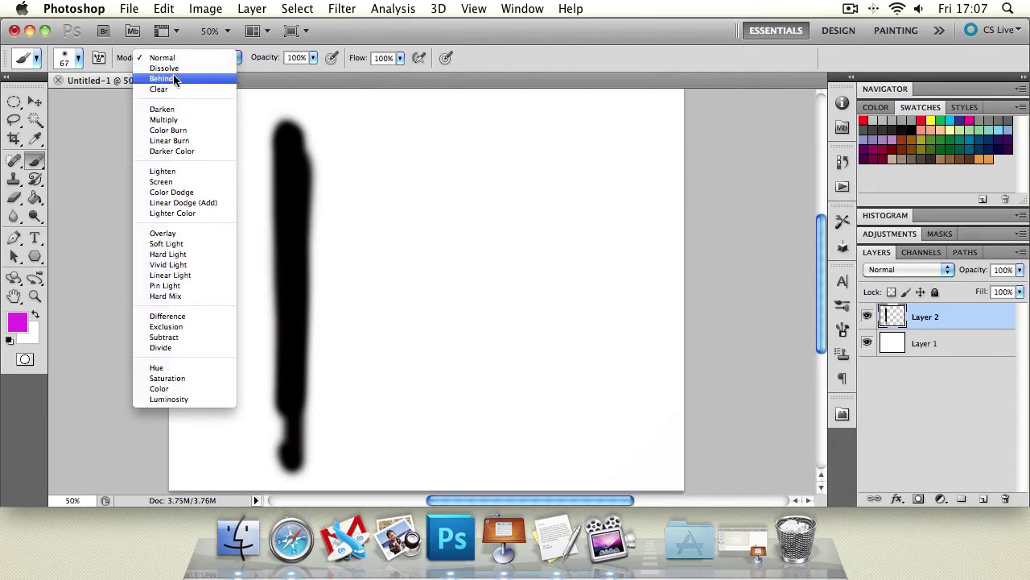
left_click(171, 78)
mouse_move(238, 185)
left_mouse_down()
mouse_move(360, 299)
mouse_move(241, 193)
mouse_move(362, 325)
mouse_move(257, 240)
mouse_move(231, 200)
mouse_move(307, 296)
mouse_move(356, 339)
mouse_move(237, 249)
mouse_move(207, 210)
mouse_move(361, 354)
mouse_move(214, 229)
mouse_move(355, 365)
mouse_move(360, 301)
mouse_move(373, 367)
mouse_move(359, 370)
mouse_move(190, 211)
mouse_move(213, 184)
mouse_move(208, 221)
mouse_move(199, 193)
mouse_move(226, 182)
mouse_move(394, 339)
mouse_move(378, 351)
mouse_move(390, 330)
mouse_move(374, 357)
mouse_move(256, 166)
mouse_move(347, 161)
mouse_move(324, 181)
mouse_move(322, 211)
mouse_move(217, 262)
left_mouse_up()
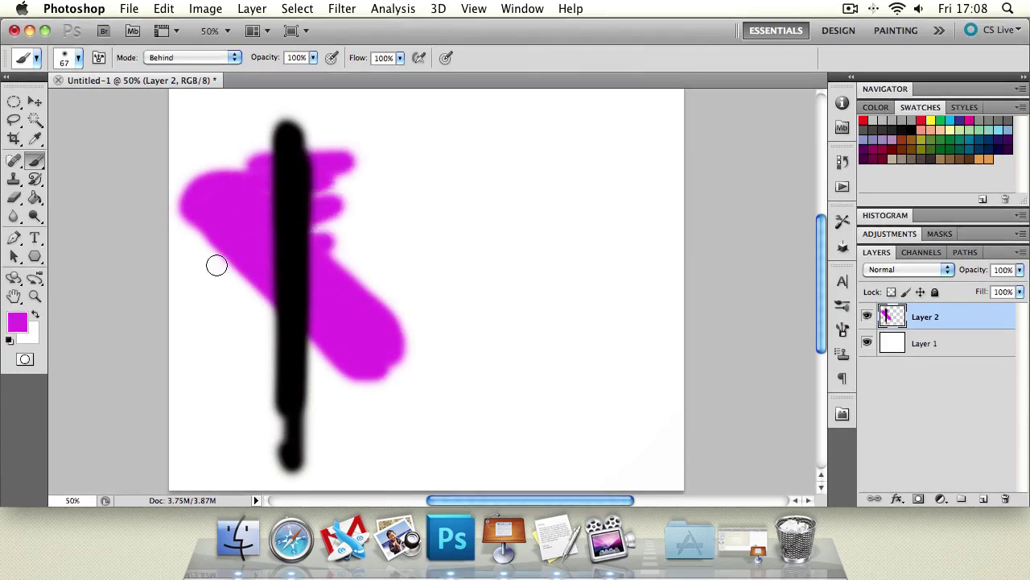
Set the foreground colour to dark grey 413b41 and paint diagonal strokes behind the magenta and black ones.
key("i")
left_click(26, 323)
left_click(608, 401)
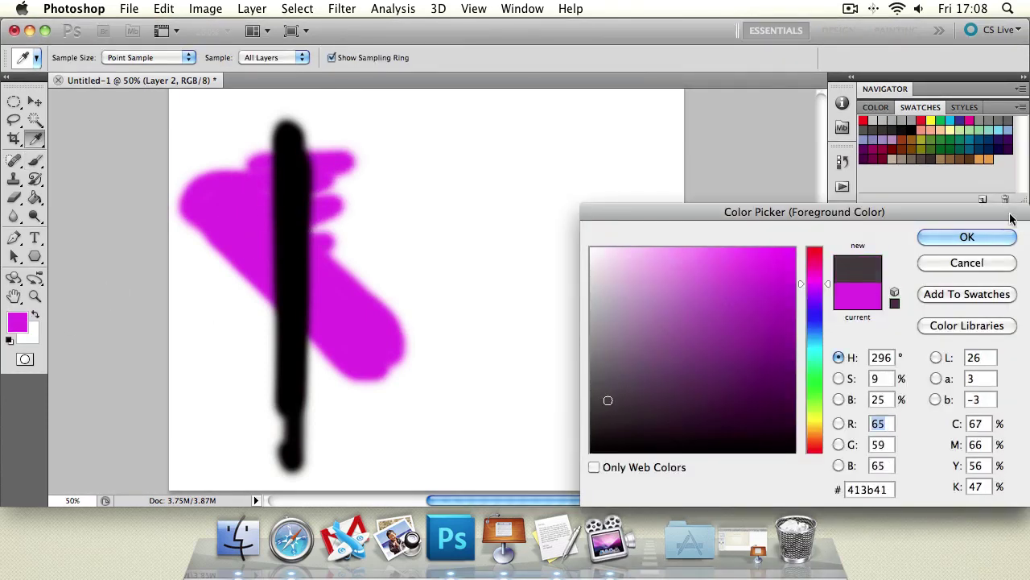
left_click(967, 237)
key("b")
mouse_move(453, 257)
left_mouse_down()
mouse_move(372, 217)
mouse_move(391, 235)
mouse_move(414, 231)
mouse_move(197, 305)
mouse_move(78, 326)
left_mouse_up()
Set the foreground colour to bright green 73f513 and scribble behind the existing strokes on Layer 2.
left_click(16, 322)
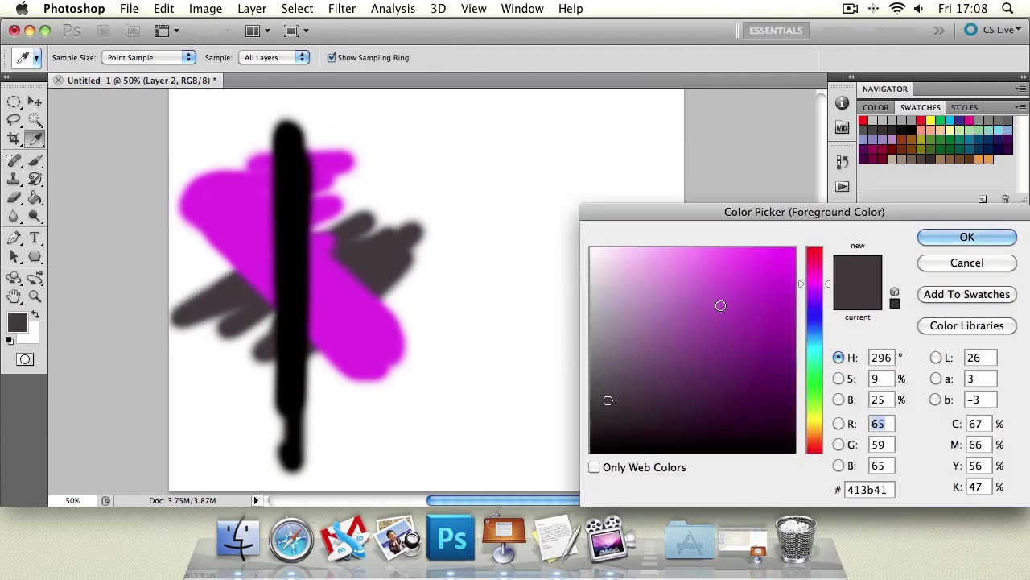
mouse_move(815, 393)
left_mouse_down()
mouse_move(814, 410)
mouse_move(815, 398)
left_mouse_up()
left_click(785, 258)
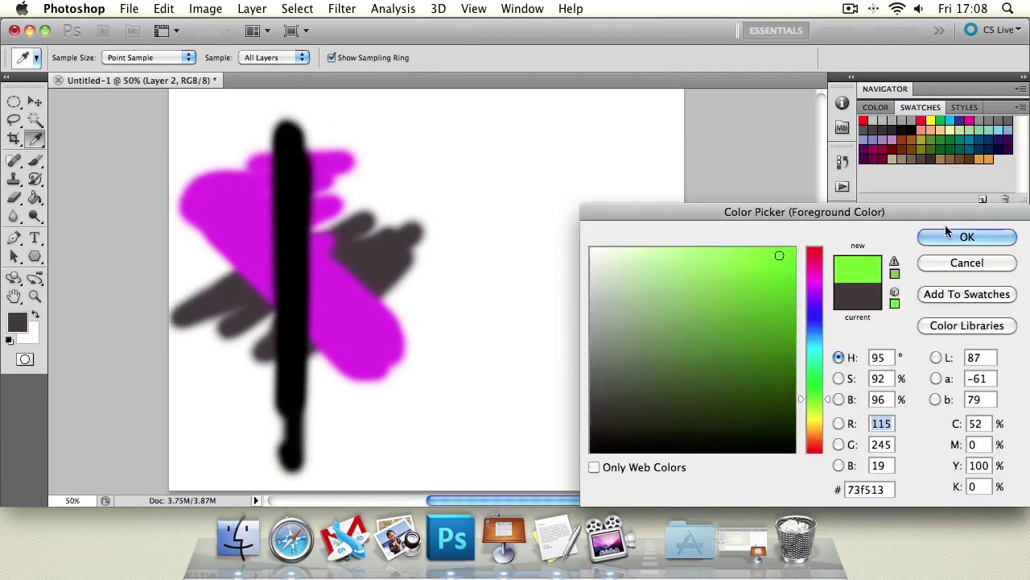
left_click(967, 237)
mouse_move(405, 320)
left_mouse_down()
mouse_move(331, 320)
mouse_move(358, 279)
mouse_move(465, 233)
mouse_move(397, 213)
mouse_move(302, 221)
mouse_move(169, 264)
mouse_move(347, 282)
mouse_move(249, 351)
mouse_move(320, 363)
left_mouse_up()
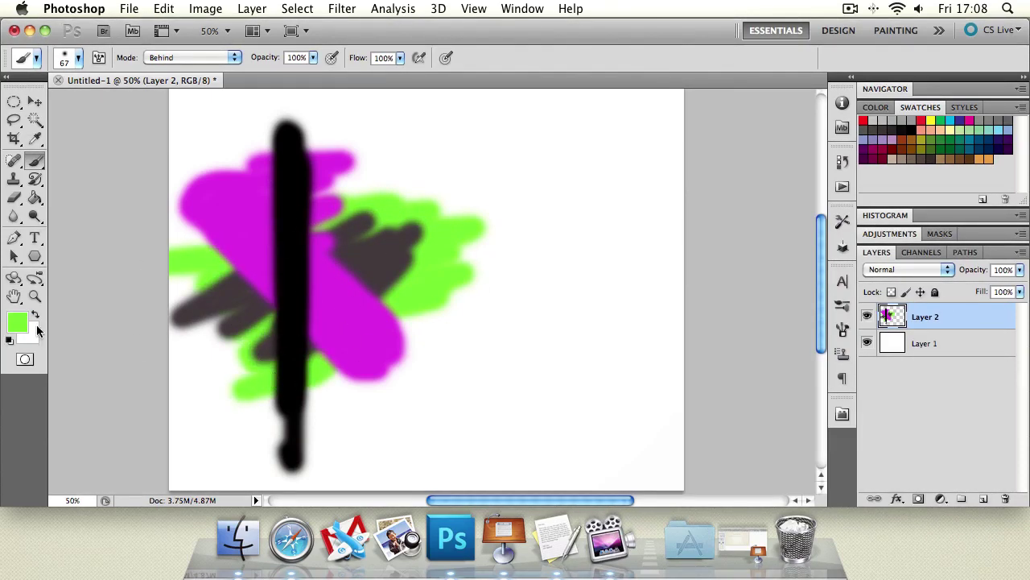
Set the foreground colour to dark green 337800 and scribble behind the bright green strokes.
left_click(19, 326)
left_click_drag(761, 353, 794, 356)
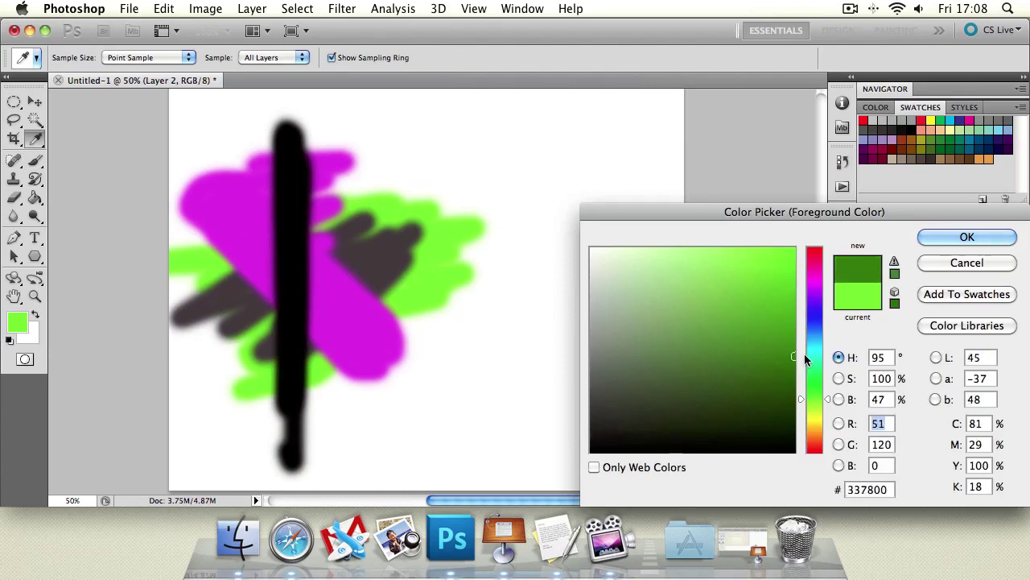
left_click(967, 237)
mouse_move(314, 423)
left_mouse_down()
mouse_move(463, 342)
mouse_move(499, 290)
mouse_move(443, 233)
mouse_move(465, 245)
mouse_move(491, 210)
mouse_move(292, 271)
left_mouse_up()
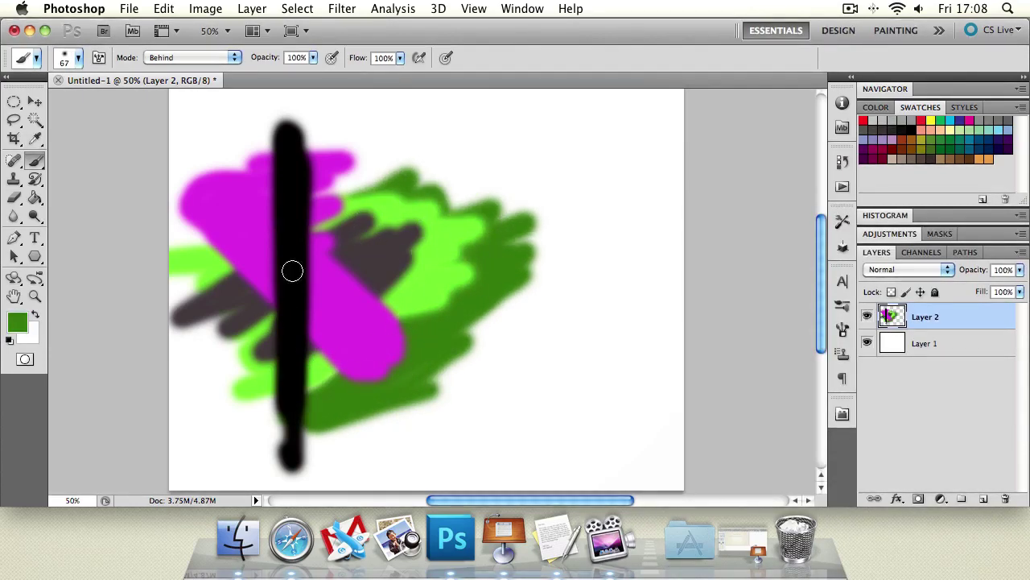
Set the foreground colour to near-black 252922 and scribble behind the outer edge of the dark green strokes.
left_click(18, 323)
left_click_drag(660, 356, 625, 420)
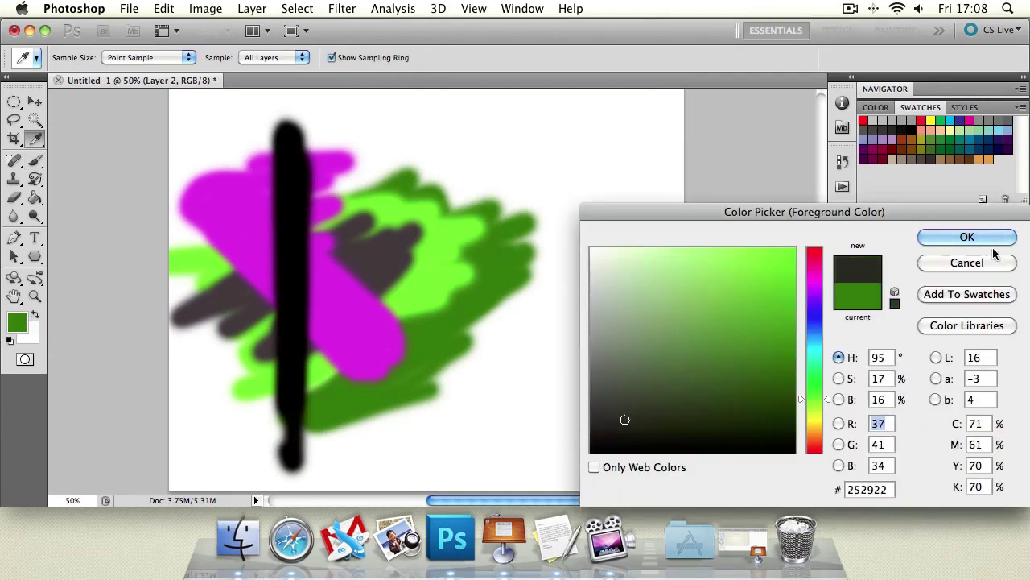
left_click(991, 242)
mouse_move(463, 191)
left_mouse_down()
mouse_move(536, 201)
mouse_move(470, 389)
mouse_move(515, 314)
left_mouse_up()
left_click_drag(471, 179, 520, 219)
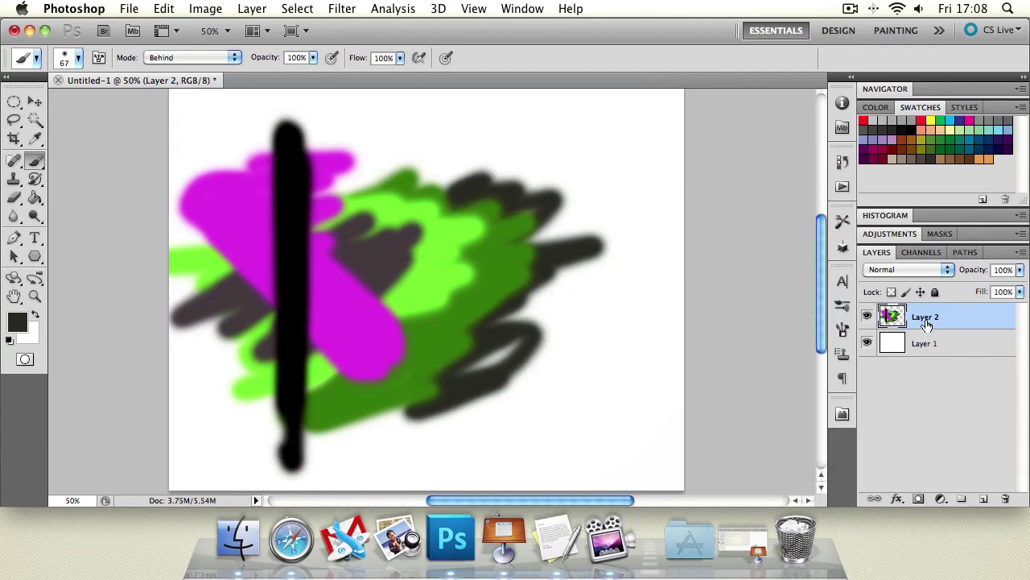
Hide and show Layer 2 repeatedly to check which strokes it holds.
left_click(868, 317)
left_click(868, 317)
left_click(867, 317)
left_click(868, 318)
Set the brush mode to Clear, brush away most of the artwork on Layer 2, and hide Layer 1.
left_click(177, 58)
left_click(178, 69)
mouse_move(324, 126)
left_mouse_down()
mouse_move(266, 188)
mouse_move(303, 280)
mouse_move(376, 302)
left_mouse_up()
mouse_move(473, 310)
left_mouse_down()
mouse_move(397, 275)
mouse_move(467, 258)
mouse_move(520, 223)
mouse_move(537, 189)
mouse_move(490, 176)
mouse_move(266, 179)
mouse_move(441, 129)
left_mouse_up()
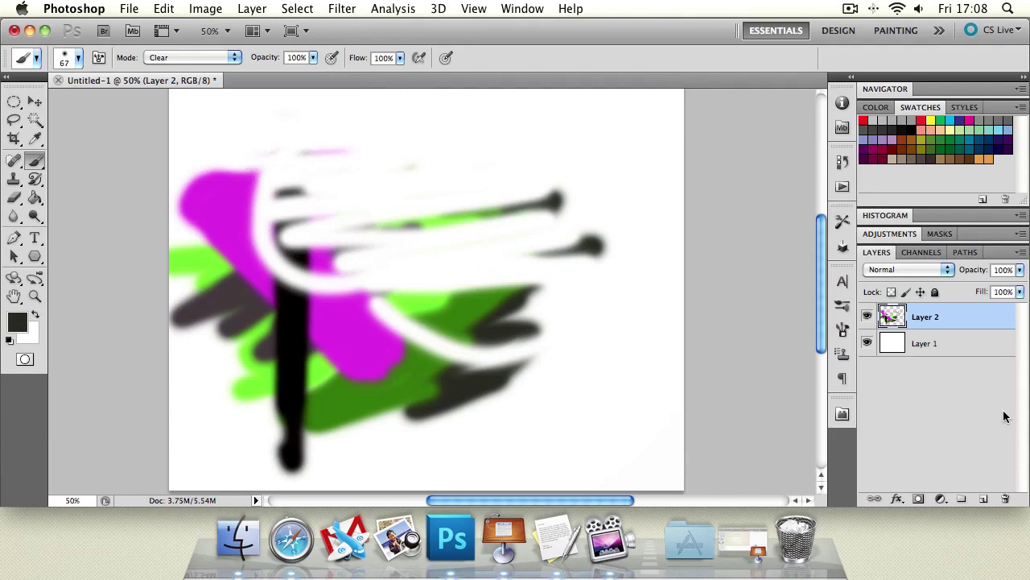
left_click(868, 343)
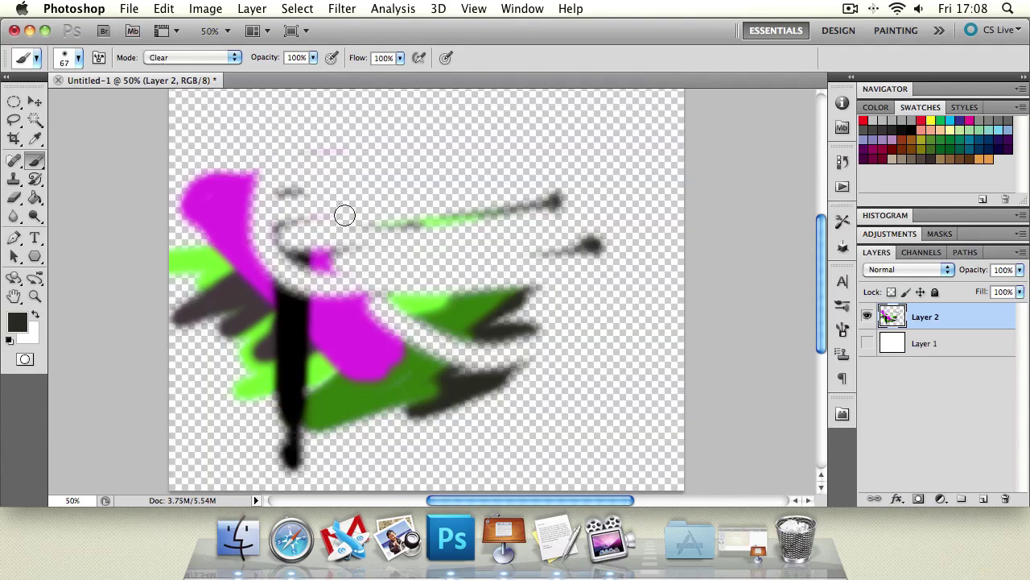
mouse_move(345, 215)
left_mouse_down()
mouse_move(197, 301)
mouse_move(251, 338)
mouse_move(401, 373)
mouse_move(274, 446)
mouse_move(196, 458)
mouse_move(735, 312)
mouse_move(445, 252)
mouse_move(162, 239)
mouse_move(186, 180)
mouse_move(244, 175)
mouse_move(211, 285)
mouse_move(223, 326)
mouse_move(223, 227)
mouse_move(208, 176)
left_mouse_up()
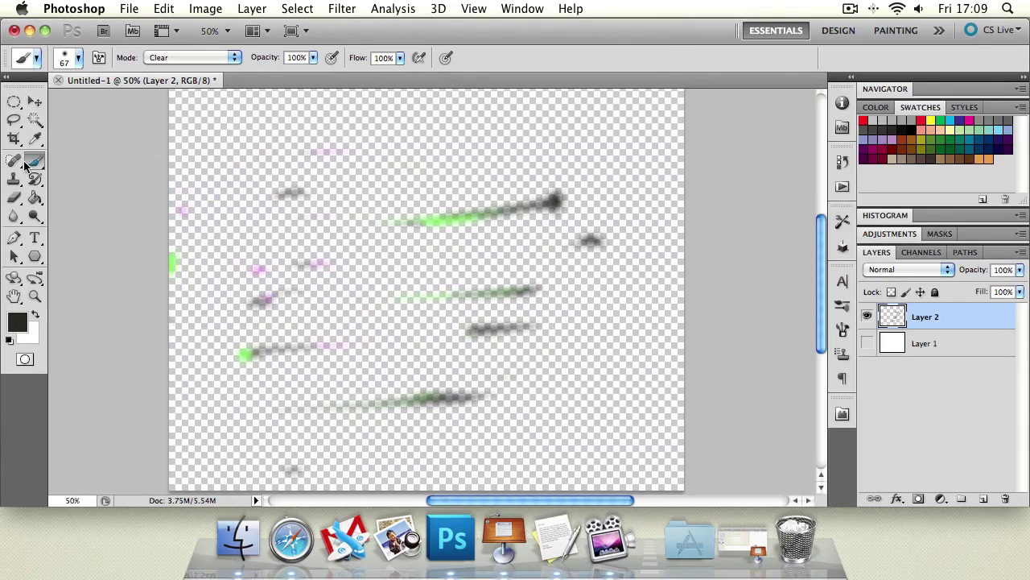
Erase part of the upper green remnant with the Eraser tool and more of it with the Clear mode brush.
left_click(14, 197)
left_click(437, 220)
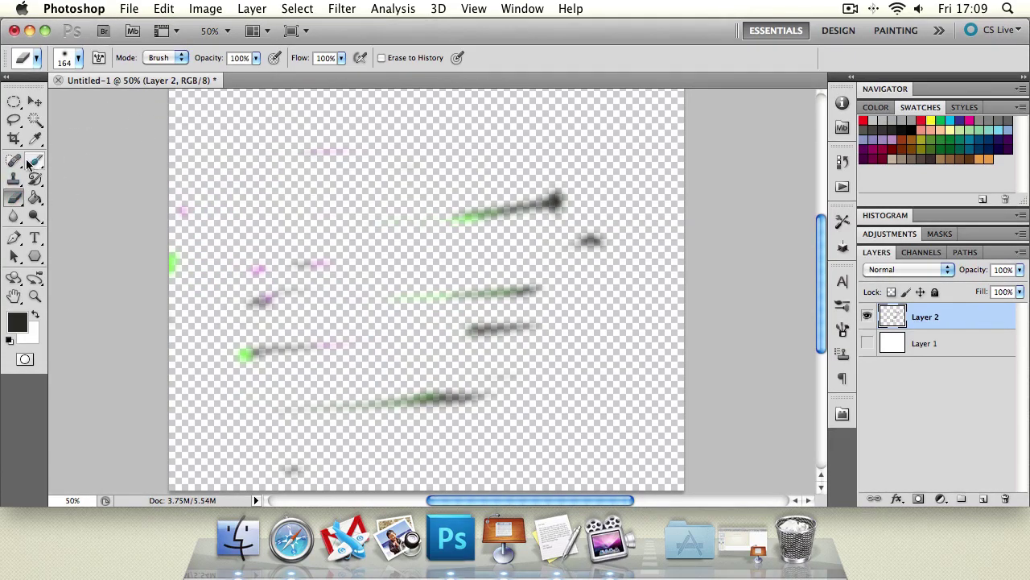
left_click(35, 160)
mouse_move(430, 217)
left_mouse_down()
mouse_move(510, 223)
mouse_move(563, 198)
left_mouse_up()
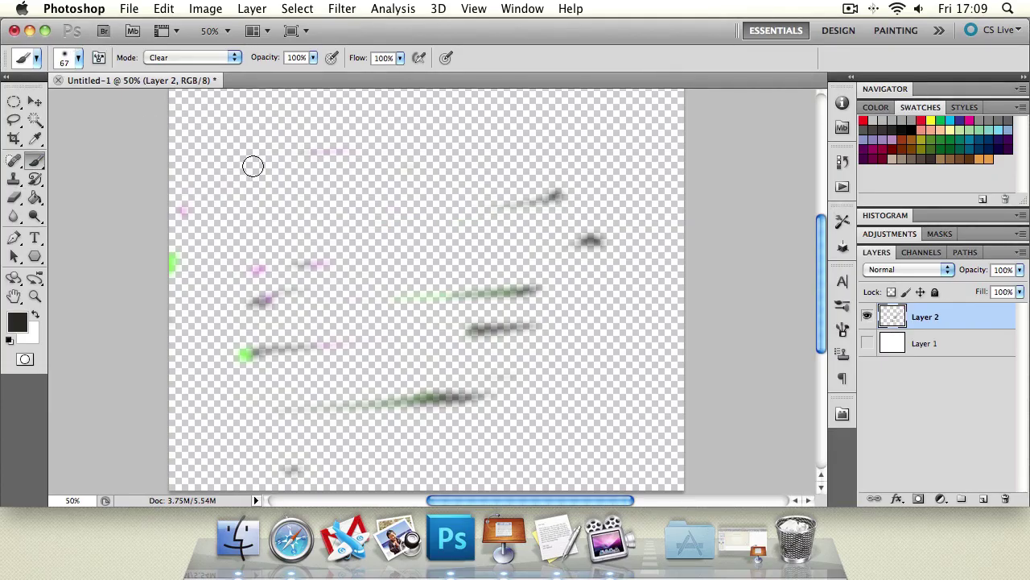
Undo all the erasing and painting on Layer 2 until the layer is empty.
key("super+alt+z")
key("super+alt+z")
key("super+alt+z")
key("super+alt+z")
key("super+alt+z")
key("super+alt+z")
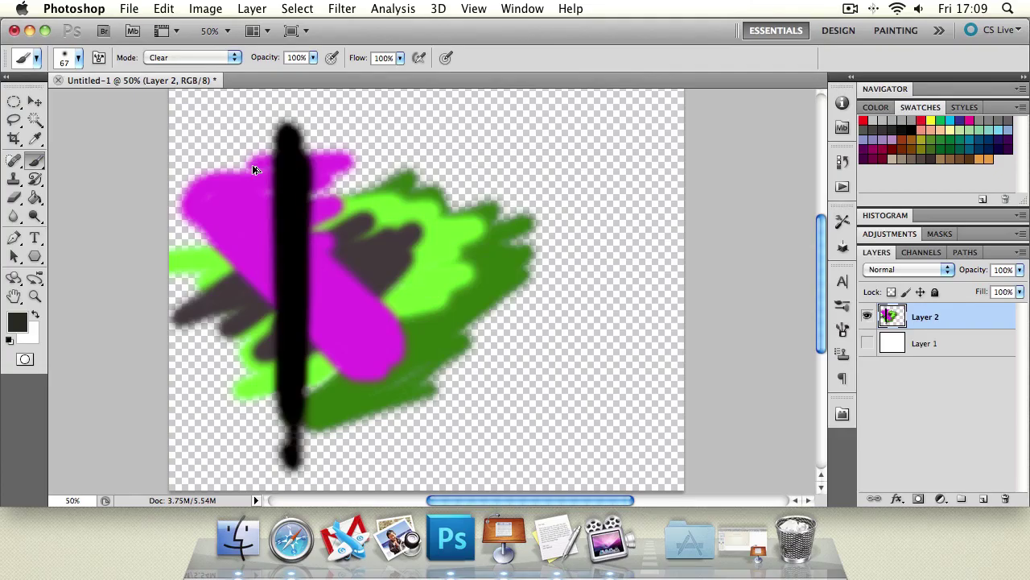
key("super+alt+z")
key("super+alt+z")
key("super+alt+z")
key("super+alt+z")
key("super+alt+z")
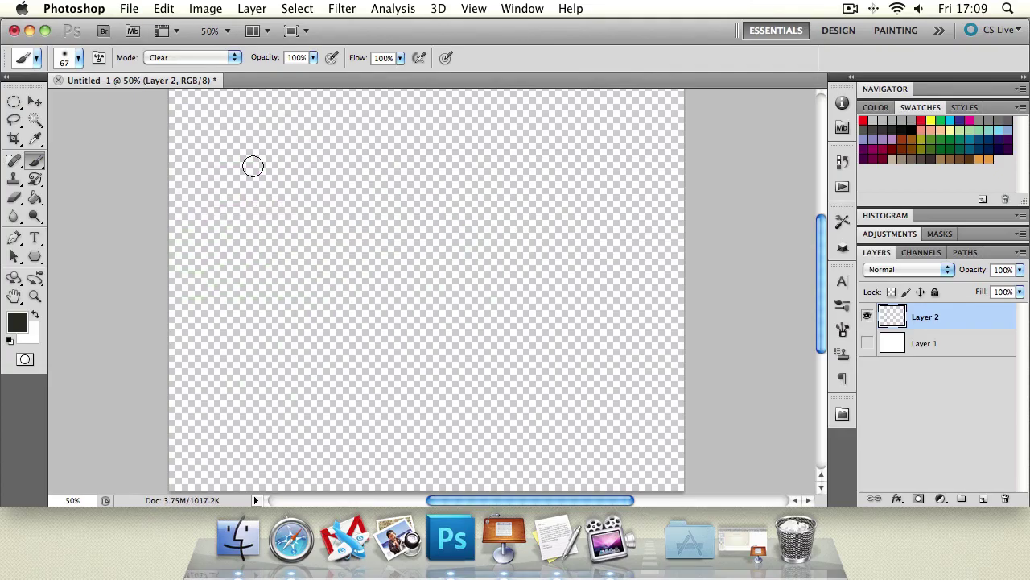
Set the brush mode to Normal and the foreground colour to red ff0012.
left_click(222, 59)
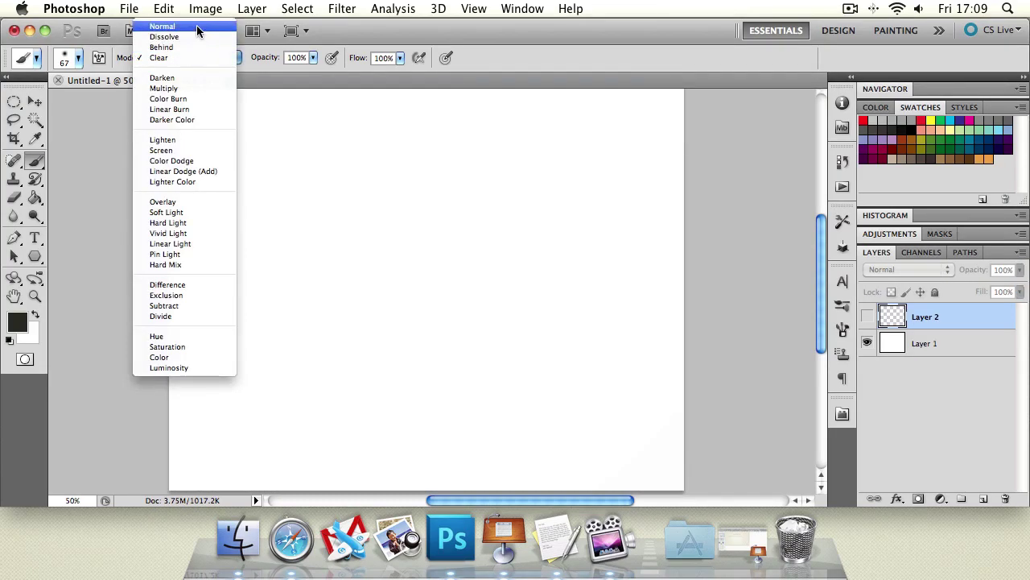
left_click(196, 25)
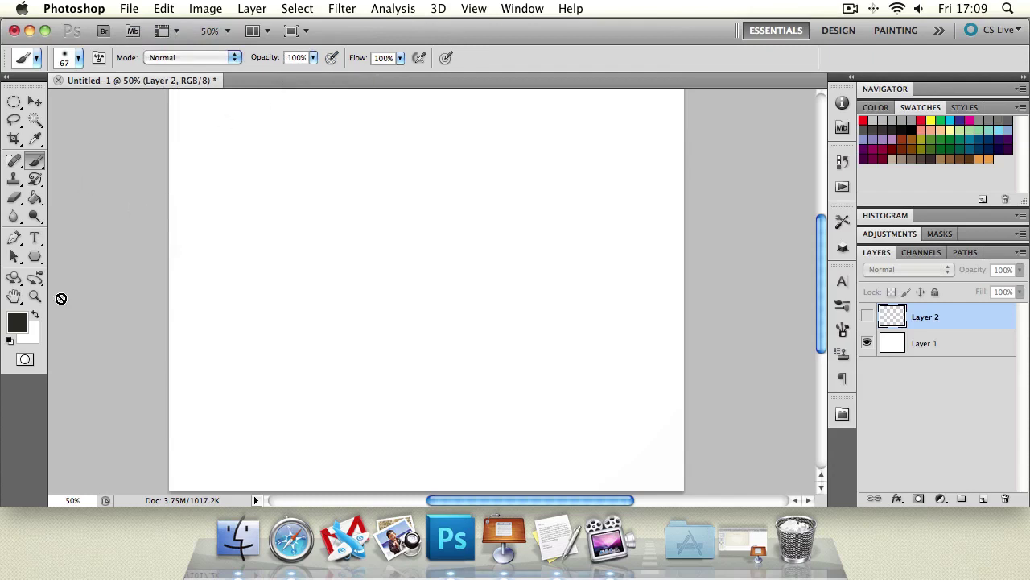
left_click(18, 323)
mouse_move(718, 314)
left_mouse_down()
mouse_move(765, 382)
mouse_move(810, 366)
mouse_move(810, 253)
mouse_move(796, 247)
mouse_move(815, 248)
left_mouse_up()
left_click(789, 253)
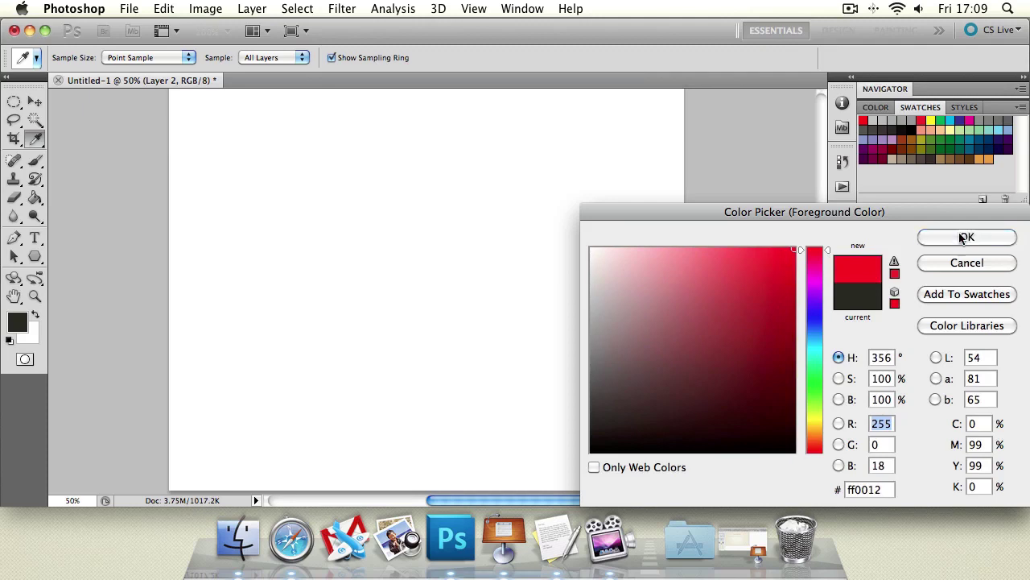
left_click(967, 237)
key("b")
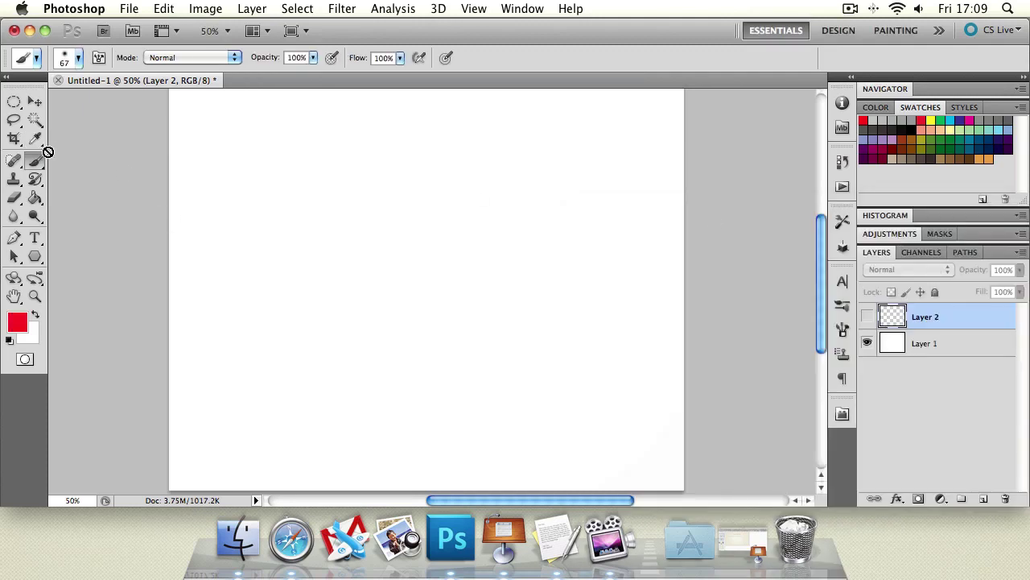
Show Layer 2 and paint a vertical red stroke on it with the brush opacity at 100%.
left_click(313, 59)
left_click_drag(313, 76, 323, 77)
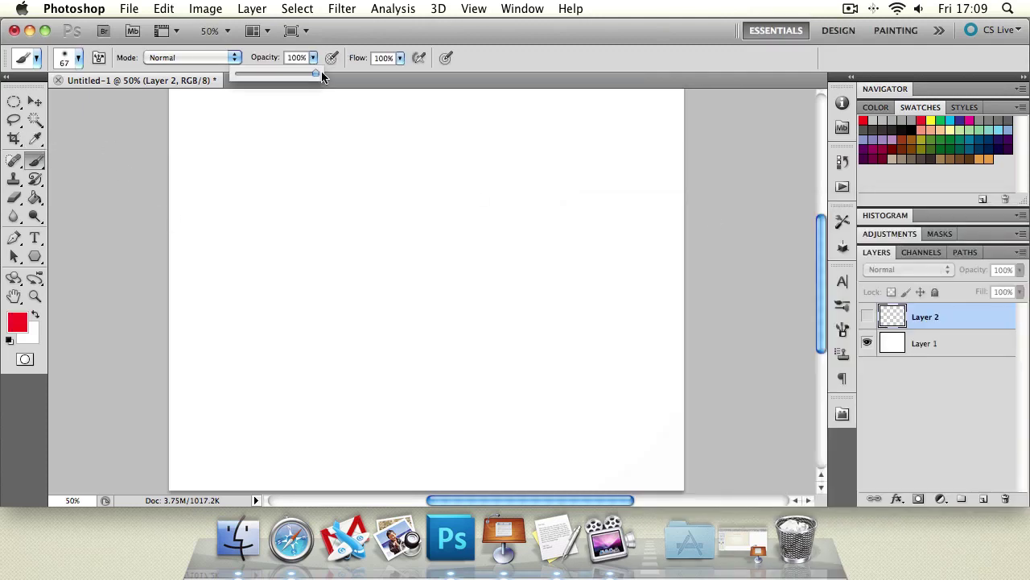
left_click(961, 326)
left_click(867, 317)
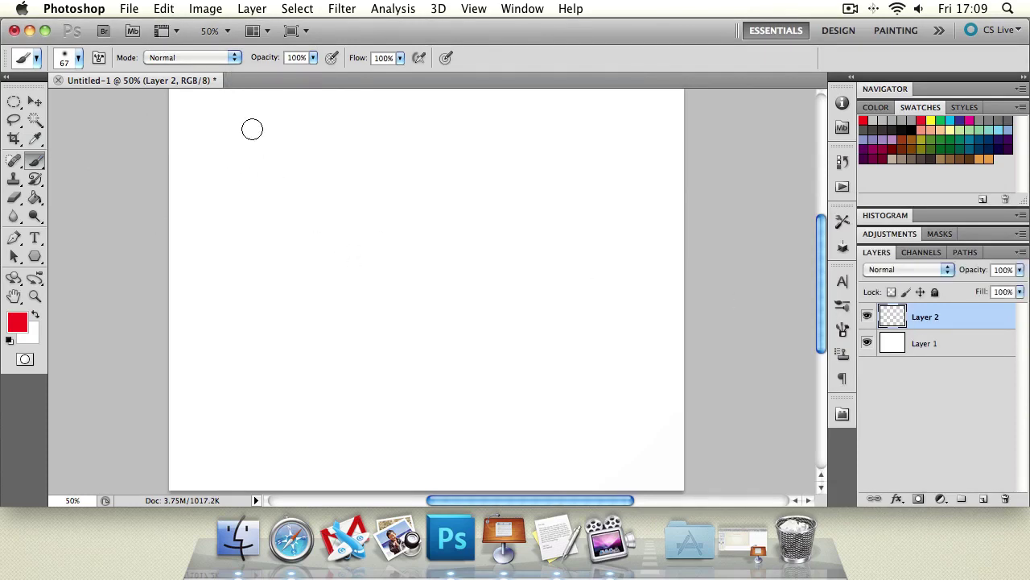
mouse_move(252, 129)
left_mouse_down()
mouse_move(257, 419)
mouse_move(261, 314)
mouse_move(241, 142)
mouse_move(258, 125)
mouse_move(259, 423)
left_mouse_up()
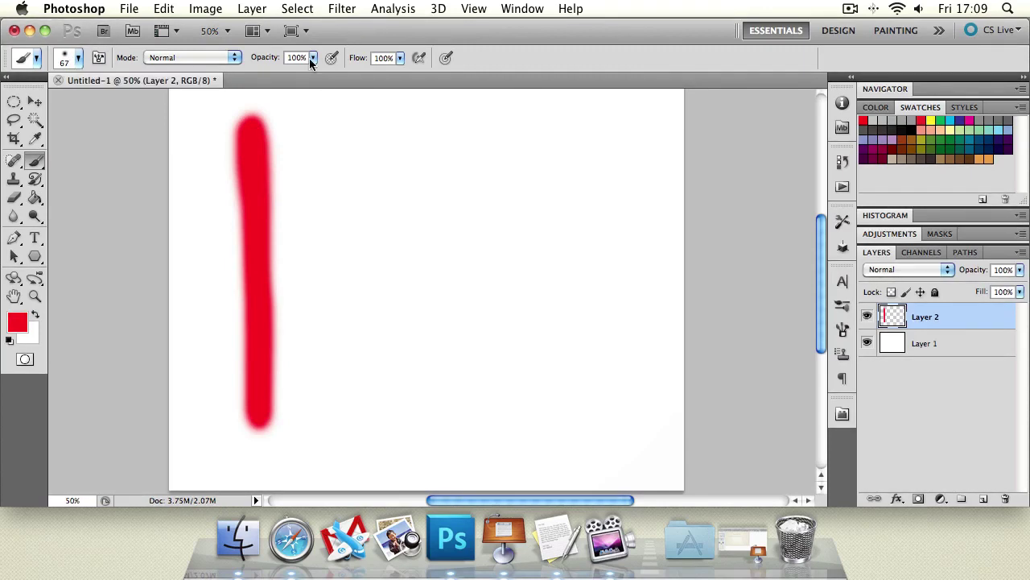
Paint a second vertical red stroke beside the first at 39% brush opacity and hide Layer 1.
left_click_drag(311, 63, 280, 81)
left_click_drag(310, 122, 318, 428)
mouse_move(315, 112)
left_mouse_down()
mouse_move(317, 403)
mouse_move(301, 122)
mouse_move(311, 113)
left_mouse_up()
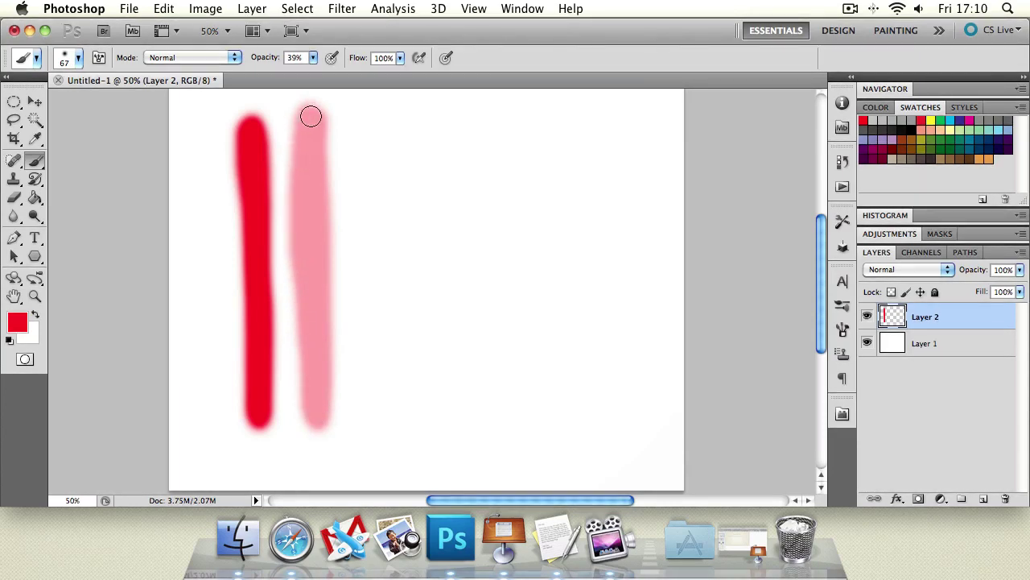
left_click(867, 344)
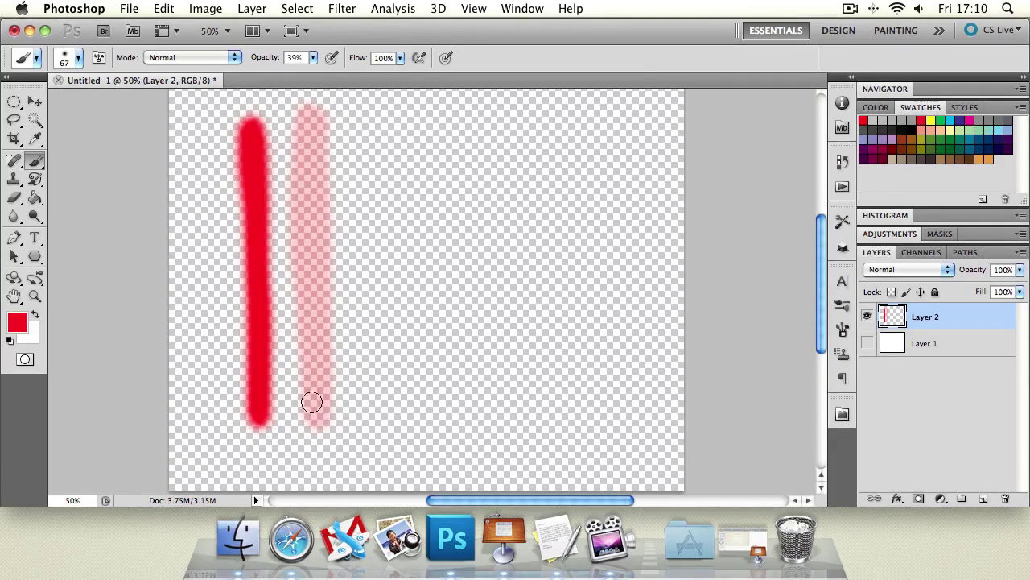
Build up the second red stroke with repeated passes over it at 39% brush opacity and show Layer 1 again.
mouse_move(306, 117)
left_mouse_down()
mouse_move(313, 409)
mouse_move(327, 379)
mouse_move(309, 133)
mouse_move(308, 392)
left_mouse_up()
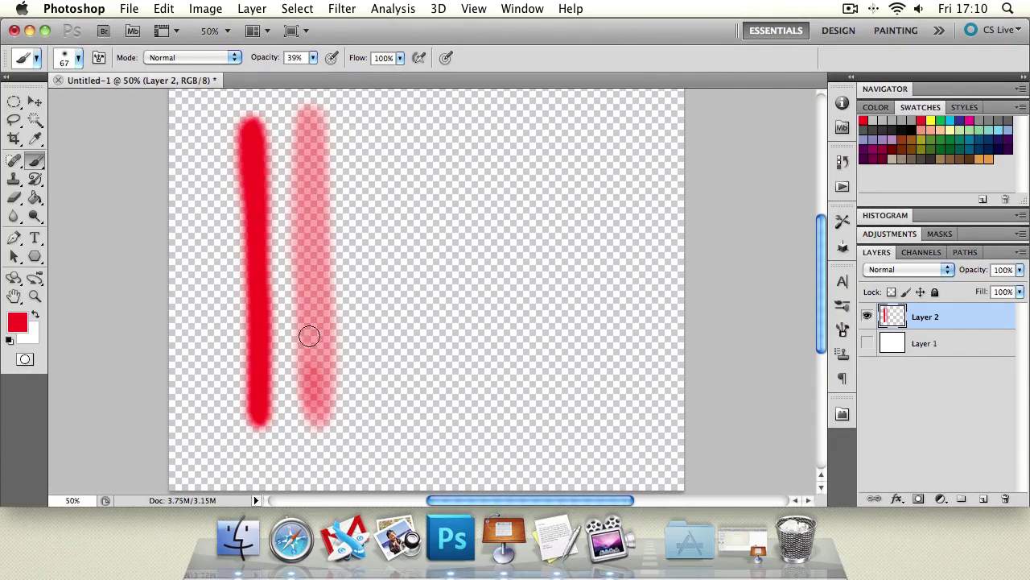
mouse_move(306, 336)
left_mouse_down()
mouse_move(310, 119)
mouse_move(328, 264)
mouse_move(321, 395)
mouse_move(314, 140)
mouse_move(314, 435)
left_mouse_up()
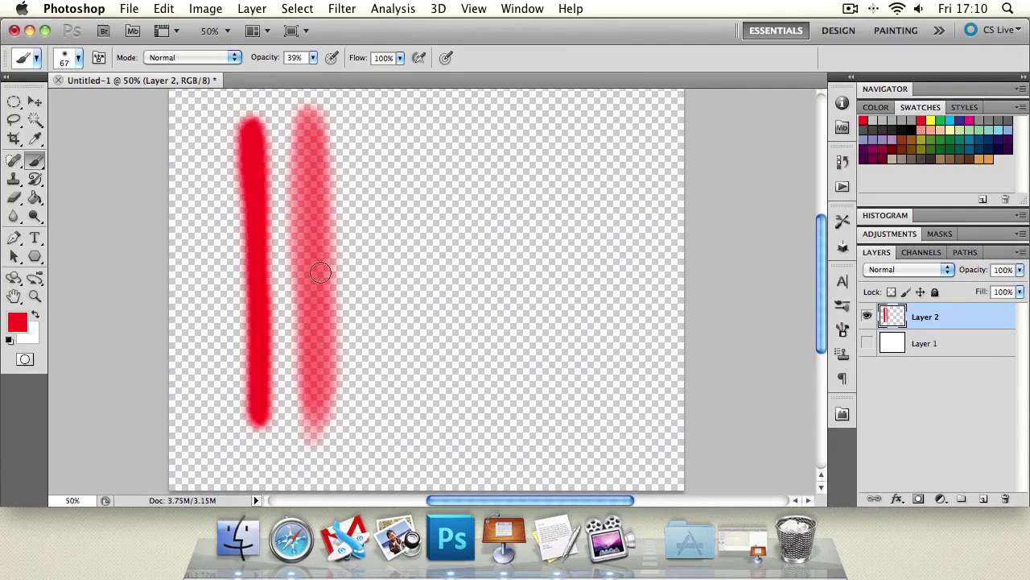
left_click_drag(315, 142, 317, 343)
left_click_drag(321, 378, 301, 161)
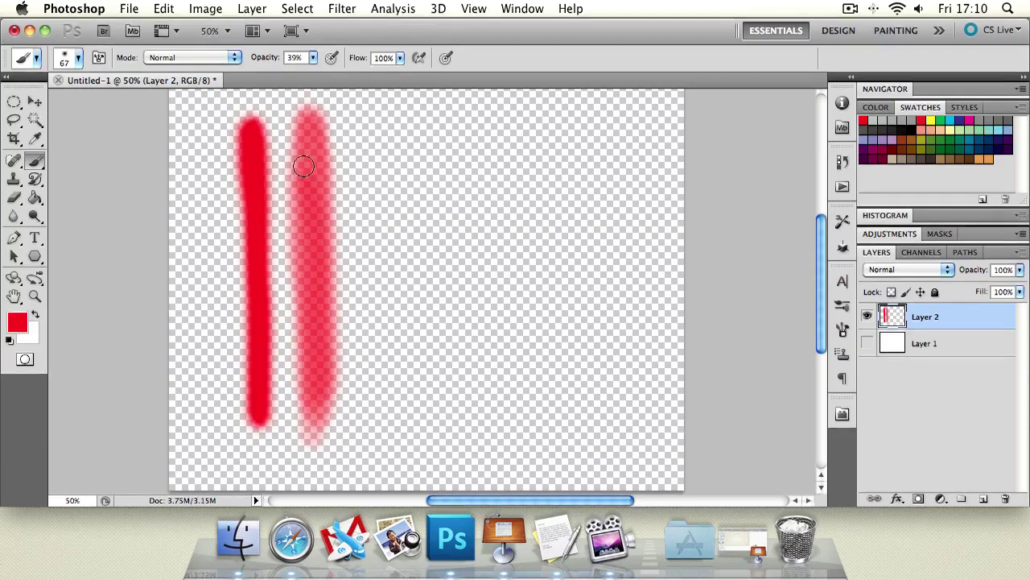
left_click_drag(318, 395, 323, 201)
mouse_move(313, 126)
left_mouse_down()
mouse_move(321, 395)
mouse_move(312, 117)
mouse_move(320, 376)
left_mouse_up()
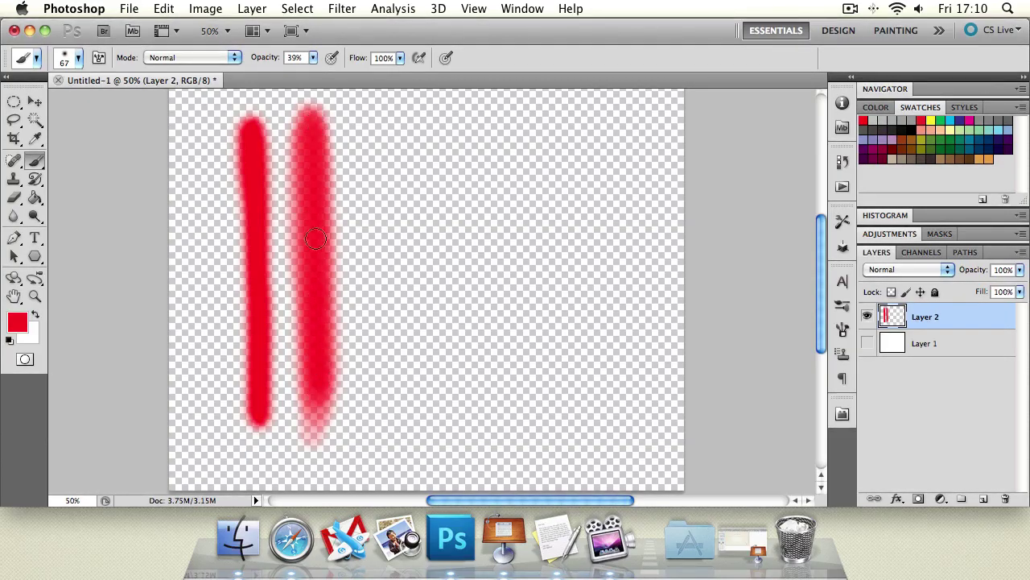
left_click_drag(310, 308, 314, 383)
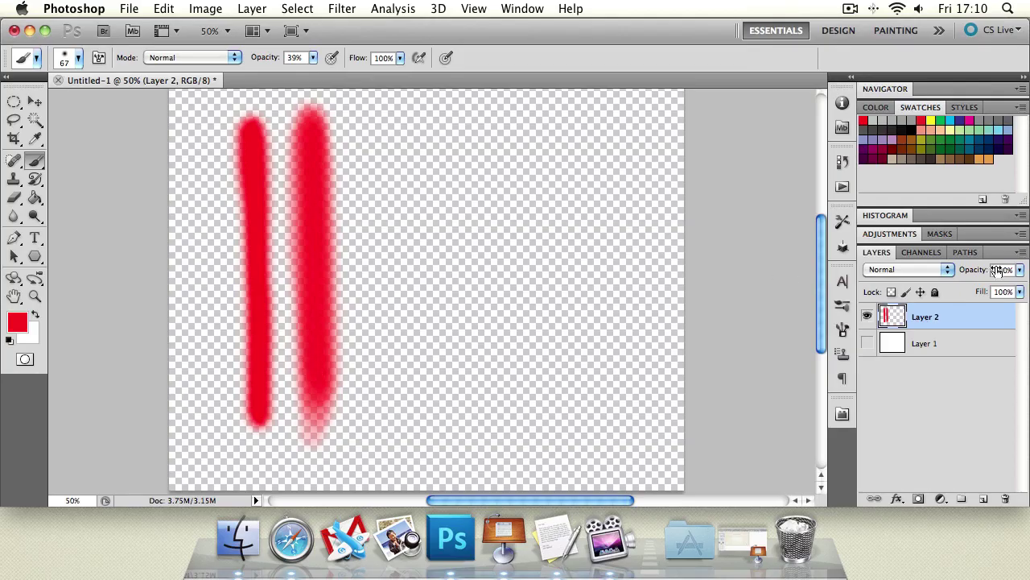
left_click(867, 344)
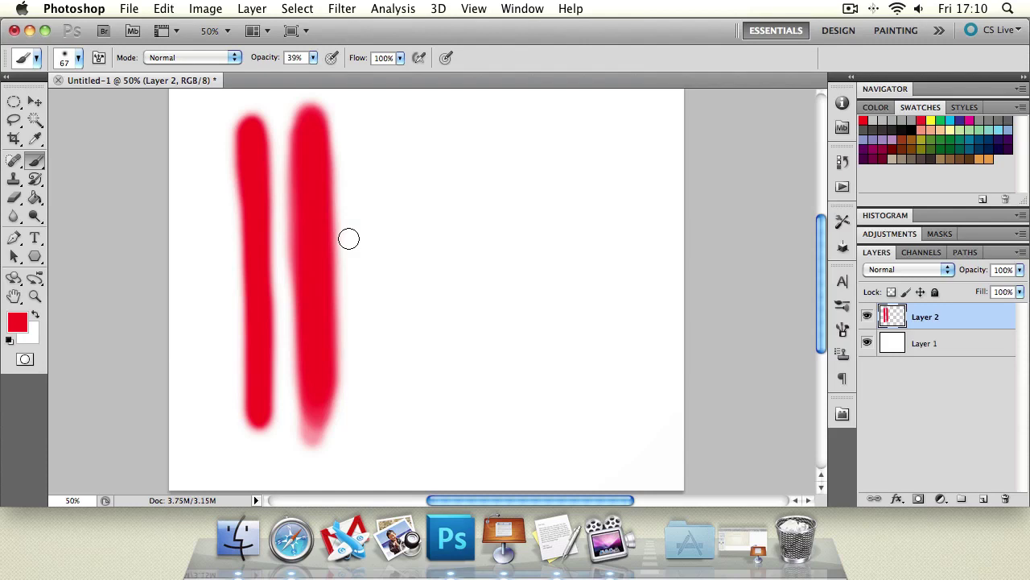
Set the brush opacity to 100% and its flow to 1%.
left_click(314, 61)
left_click_drag(315, 72, 404, 85)
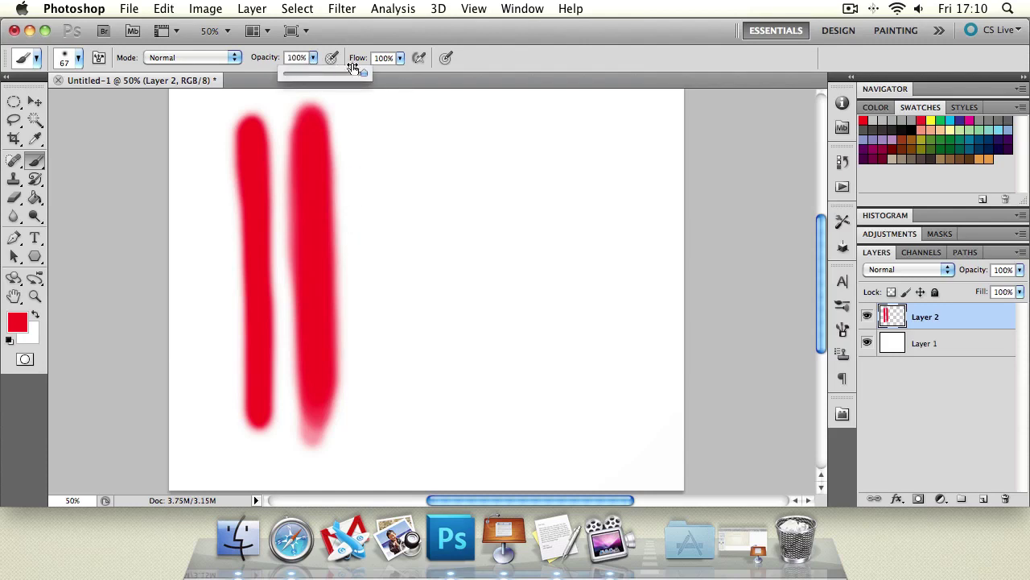
left_click(400, 58)
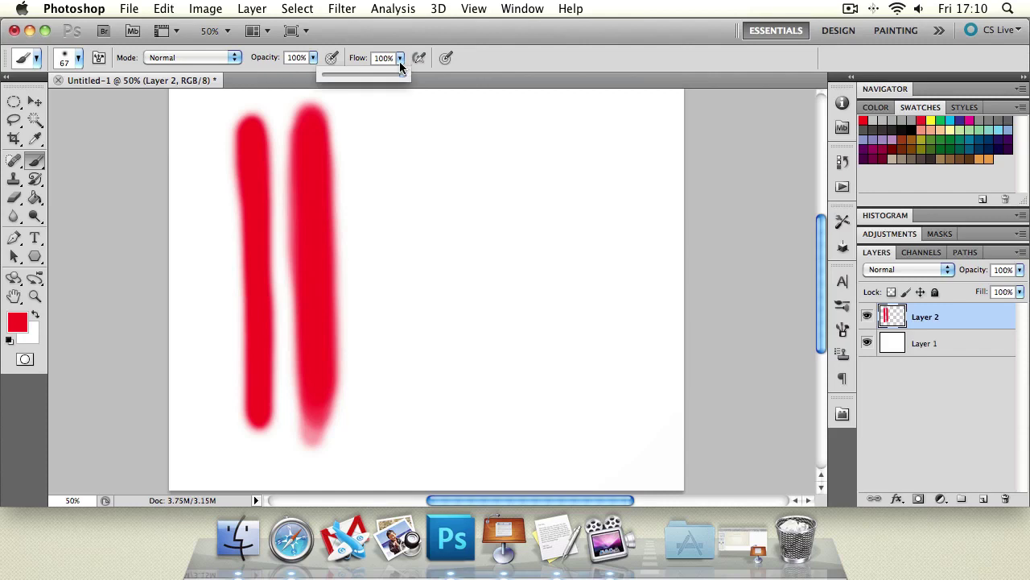
left_click_drag(402, 78, 395, 80)
Build up a third vertical red stroke at 1% flow, plus a horizontal and a vertical stroke in the right half of the canvas.
left_click(383, 120)
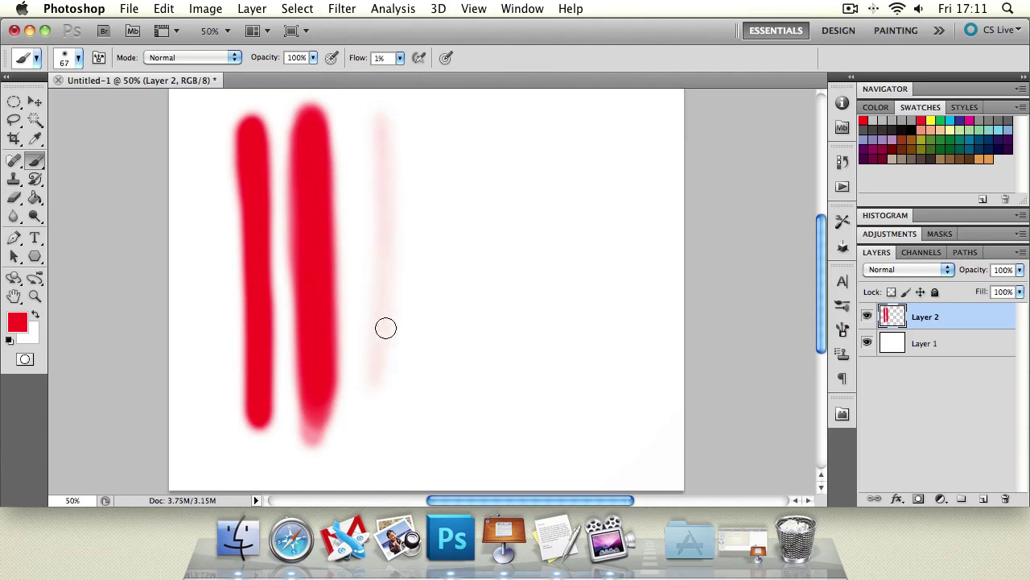
left_click_drag(382, 179, 380, 399)
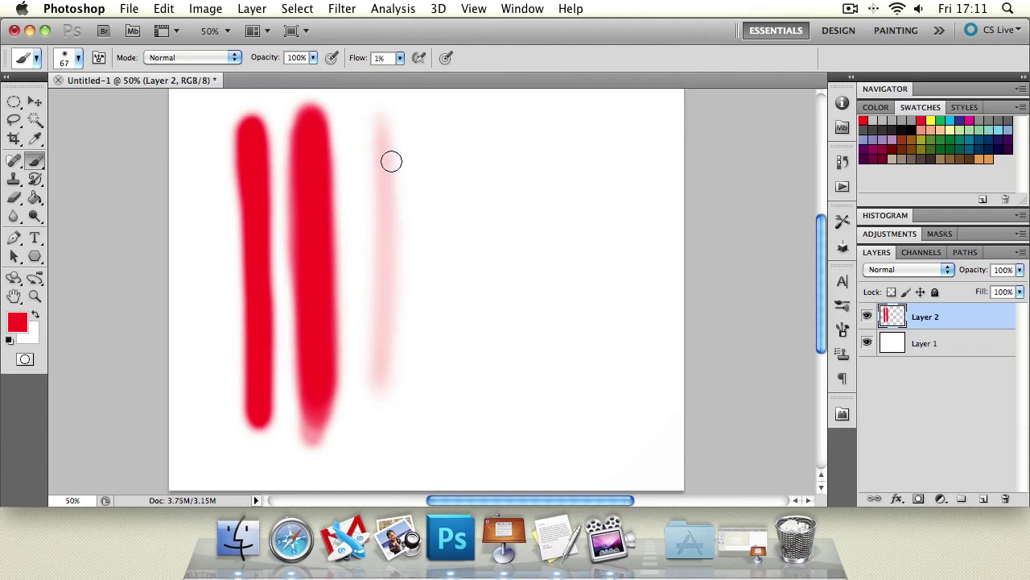
mouse_move(385, 302)
left_mouse_down()
mouse_move(379, 229)
mouse_move(378, 323)
mouse_move(390, 162)
mouse_move(379, 341)
mouse_move(395, 185)
mouse_move(388, 326)
mouse_move(405, 314)
mouse_move(403, 129)
mouse_move(379, 336)
mouse_move(393, 285)
mouse_move(389, 299)
mouse_move(383, 182)
mouse_move(396, 151)
mouse_move(384, 302)
mouse_move(394, 252)
left_mouse_up()
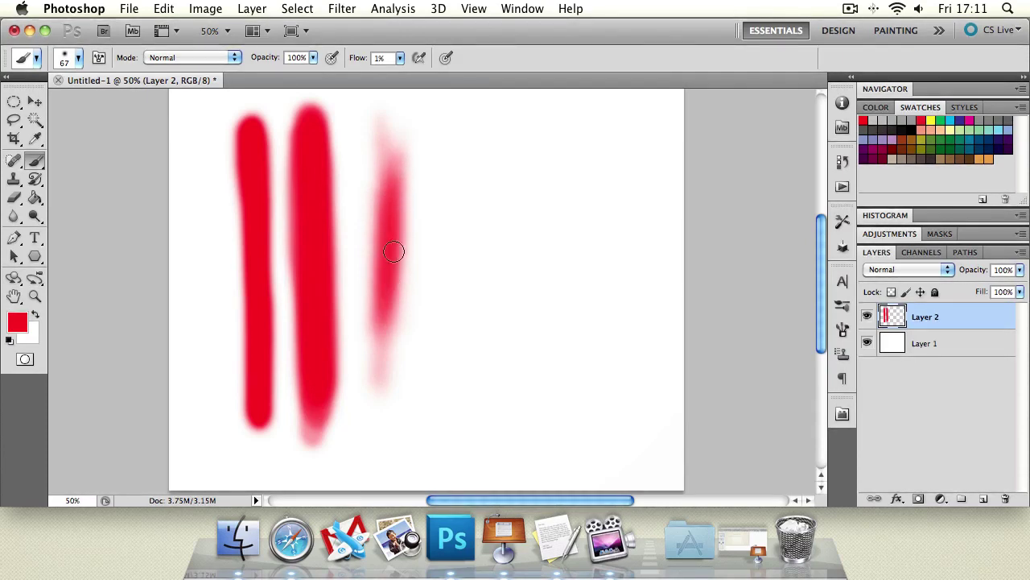
mouse_move(394, 195)
left_mouse_down()
mouse_move(391, 176)
mouse_move(393, 263)
left_mouse_up()
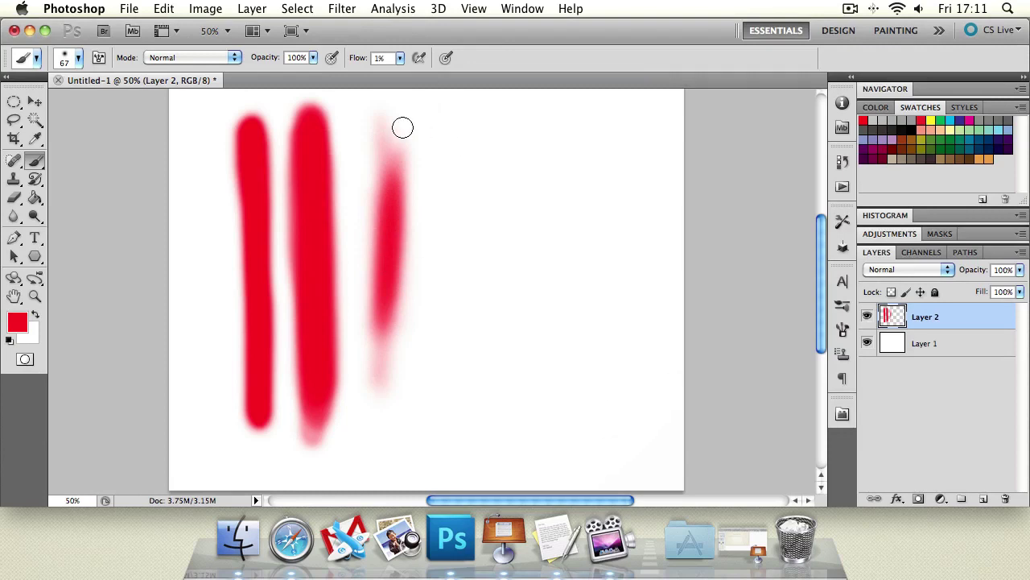
mouse_move(402, 127)
left_mouse_down()
mouse_move(516, 130)
mouse_move(431, 135)
mouse_move(506, 134)
left_mouse_up()
mouse_move(582, 148)
left_mouse_down()
mouse_move(536, 131)
mouse_move(518, 138)
mouse_move(626, 145)
mouse_move(465, 150)
mouse_move(590, 147)
mouse_move(511, 136)
mouse_move(570, 139)
mouse_move(554, 142)
mouse_move(571, 126)
mouse_move(506, 144)
mouse_move(599, 132)
mouse_move(500, 141)
mouse_move(569, 137)
mouse_move(512, 141)
mouse_move(536, 119)
mouse_move(528, 141)
mouse_move(572, 144)
mouse_move(484, 146)
mouse_move(510, 135)
mouse_move(618, 138)
mouse_move(434, 157)
mouse_move(549, 211)
mouse_move(479, 299)
mouse_move(578, 357)
mouse_move(573, 234)
mouse_move(590, 288)
mouse_move(625, 267)
mouse_move(559, 230)
mouse_move(580, 293)
mouse_move(535, 368)
mouse_move(509, 355)
mouse_move(582, 272)
mouse_move(610, 220)
mouse_move(570, 238)
mouse_move(574, 335)
mouse_move(594, 264)
mouse_move(576, 299)
mouse_move(574, 255)
mouse_move(570, 337)
mouse_move(566, 239)
mouse_move(577, 198)
mouse_move(572, 364)
mouse_move(581, 224)
mouse_move(578, 269)
left_mouse_up()
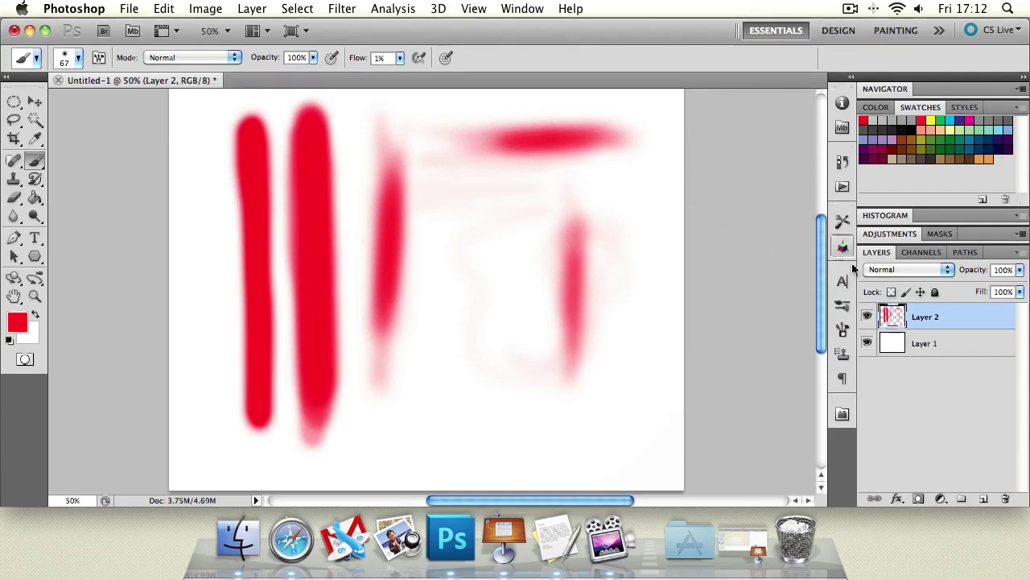
Set the brush tip's hardness to 100% in the detailed brush settings and try its roundness and Flip X options.
left_click(843, 328)
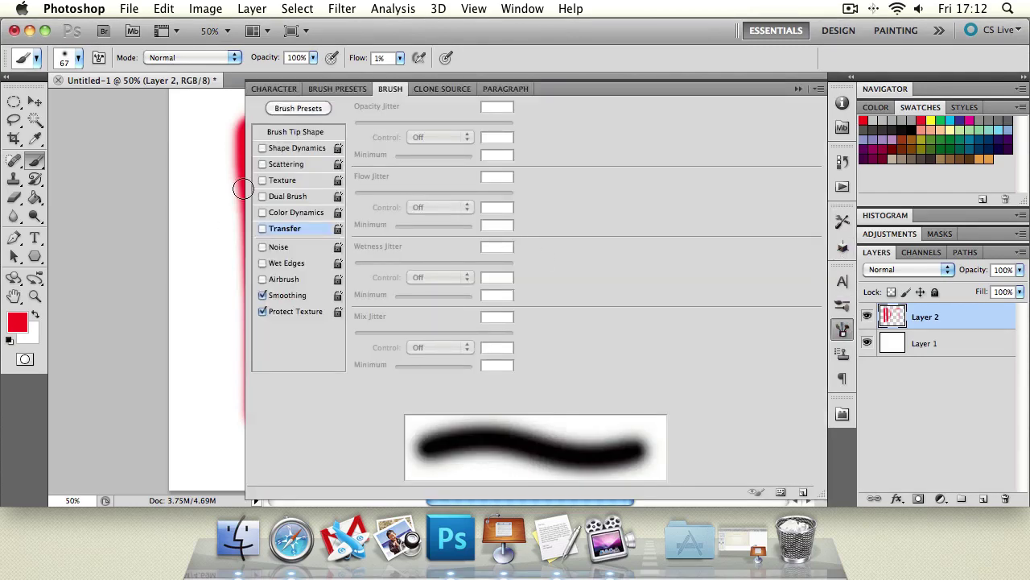
left_click(306, 132)
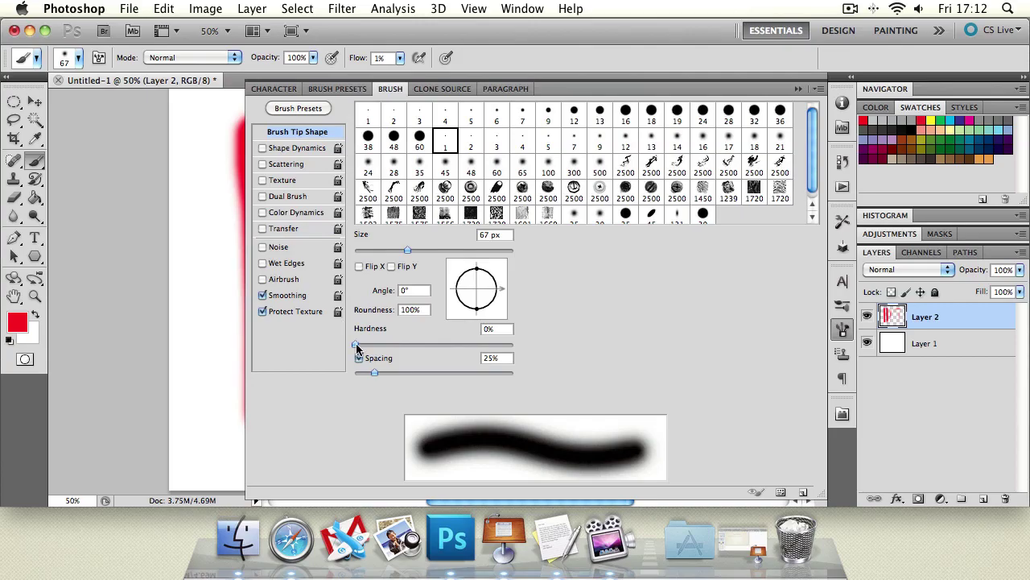
left_click_drag(358, 346, 550, 343)
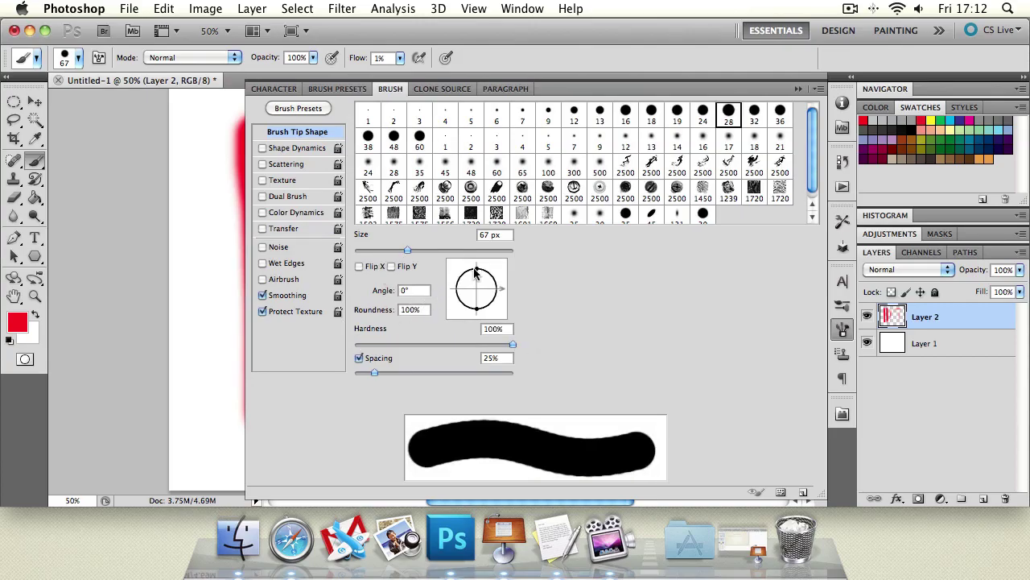
mouse_move(475, 272)
left_mouse_down()
mouse_move(498, 290)
mouse_move(481, 272)
mouse_move(465, 291)
mouse_move(476, 268)
left_mouse_up()
left_click(360, 266)
left_click(360, 266)
Try the Shape Dynamics and Scattering brush options, leaving only Shape Dynamics on, and look through the available brush tips.
left_click(294, 148)
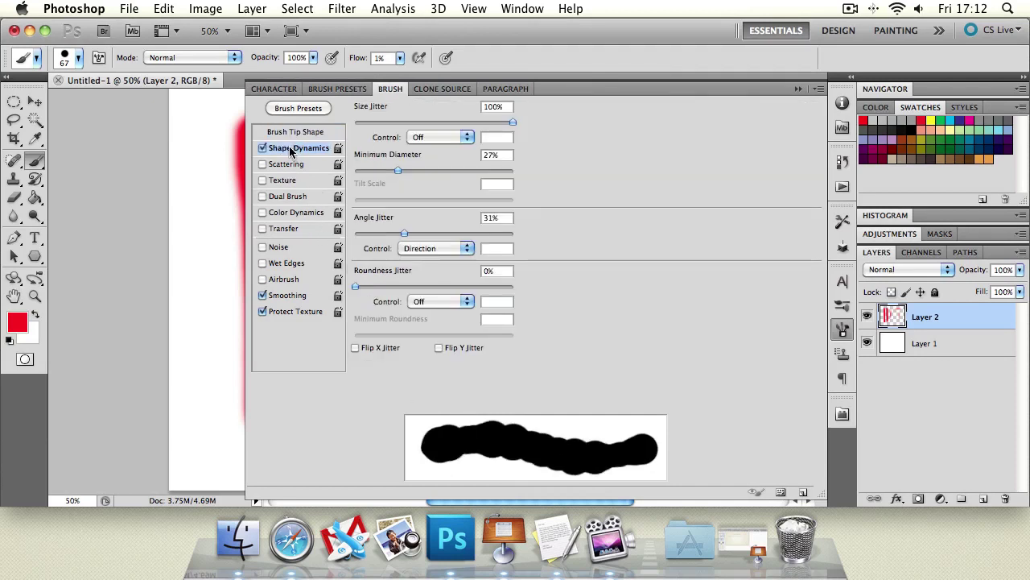
left_click(262, 148)
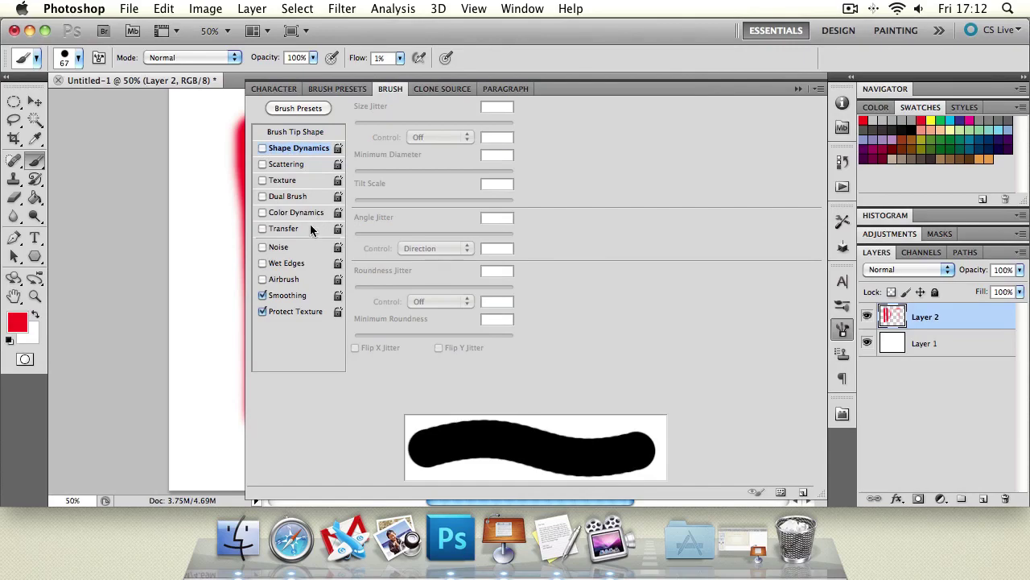
left_click(293, 166)
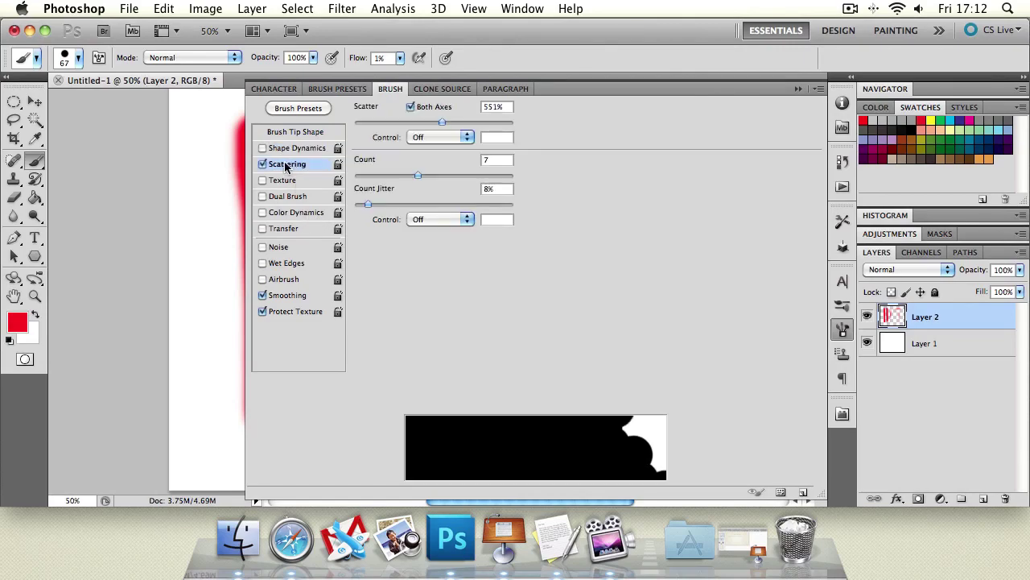
left_click(262, 164)
left_click(293, 147)
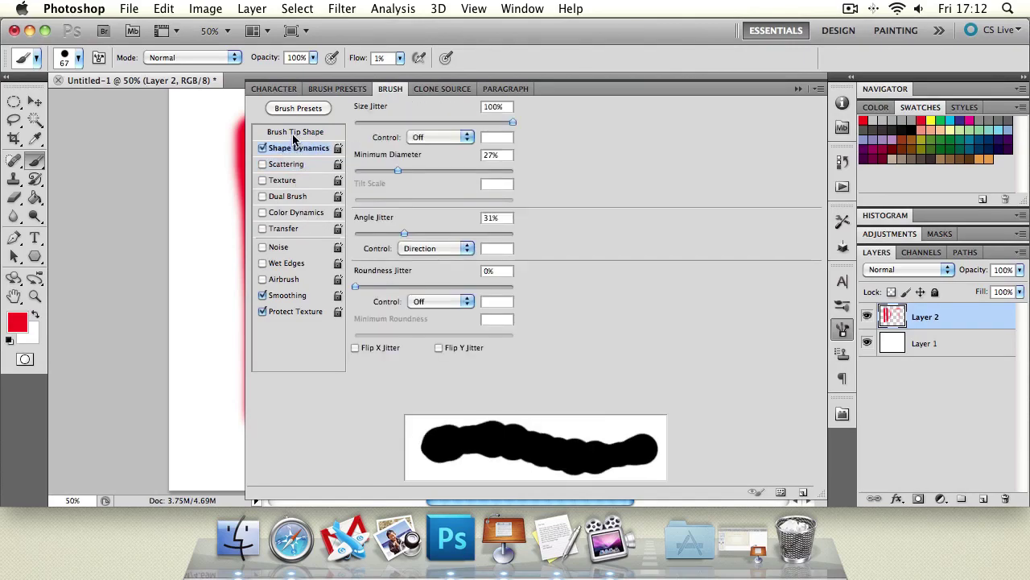
left_click(295, 133)
scroll(814, 180, "down", 1)
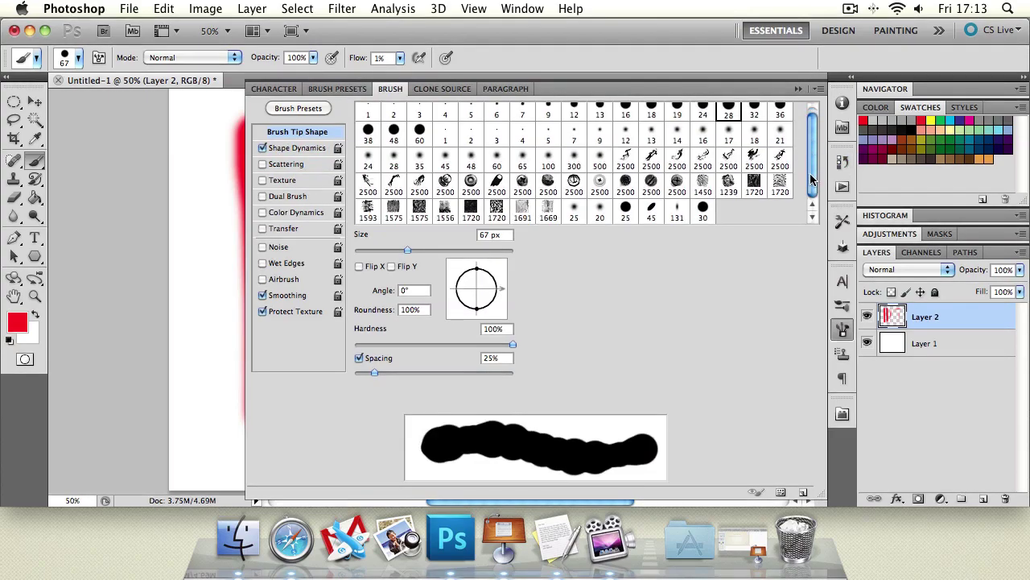
scroll(813, 135, "up", 1)
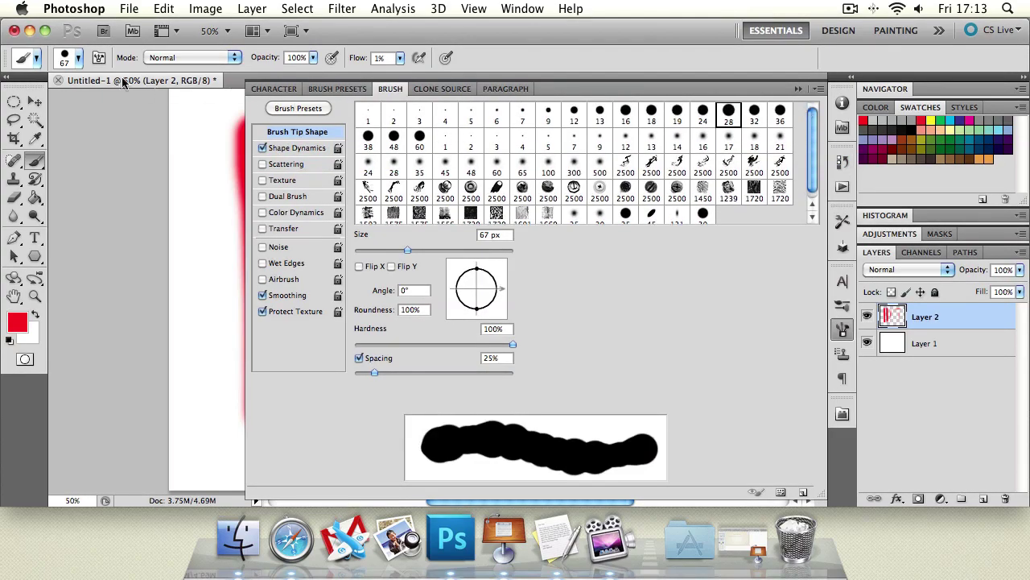
Try several brush presets: the soft 65 px, a textured 2500 px and the hard 24 px tip.
left_click(77, 59)
mouse_move(181, 166)
left_mouse_down()
mouse_move(181, 223)
mouse_move(174, 142)
mouse_move(180, 185)
left_mouse_up()
left_click(78, 59)
left_click(81, 62)
left_click(109, 195)
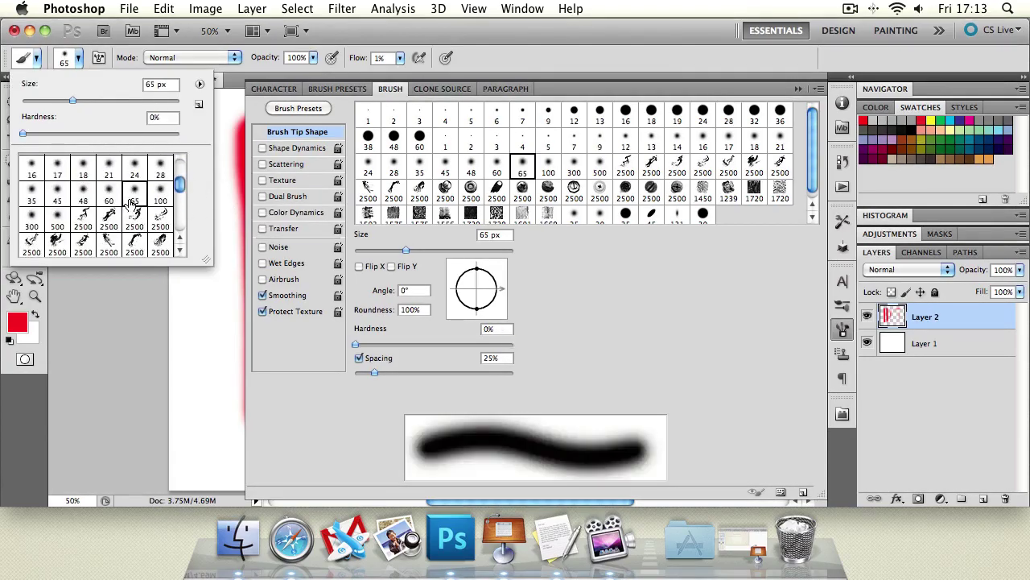
left_click(134, 218)
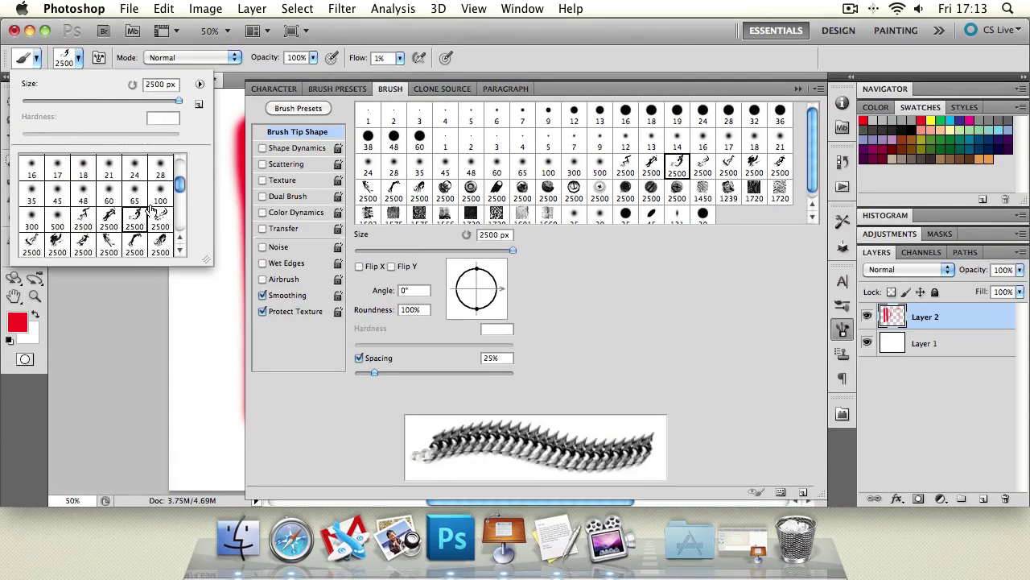
left_click_drag(177, 188, 185, 171)
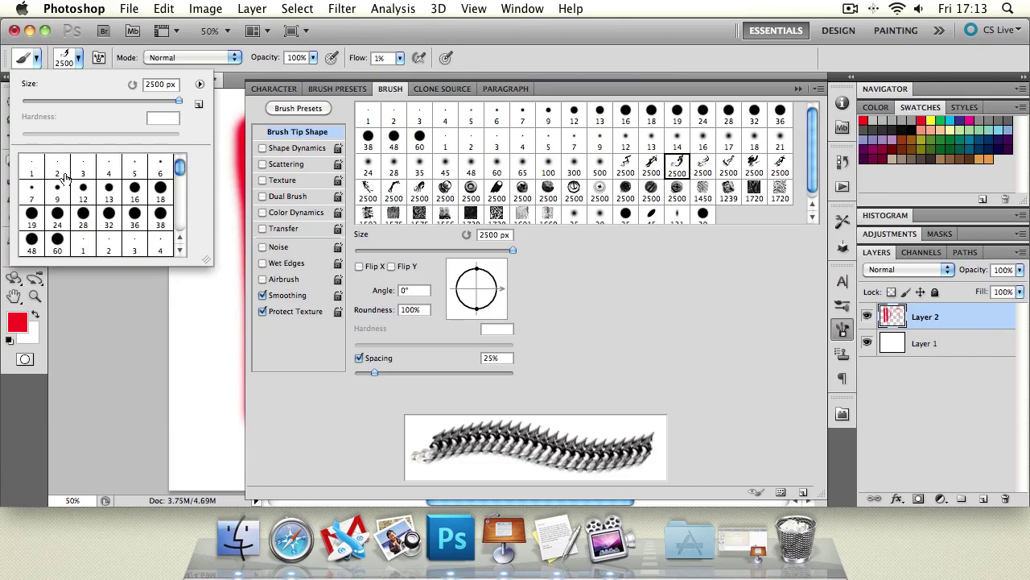
left_click(60, 216)
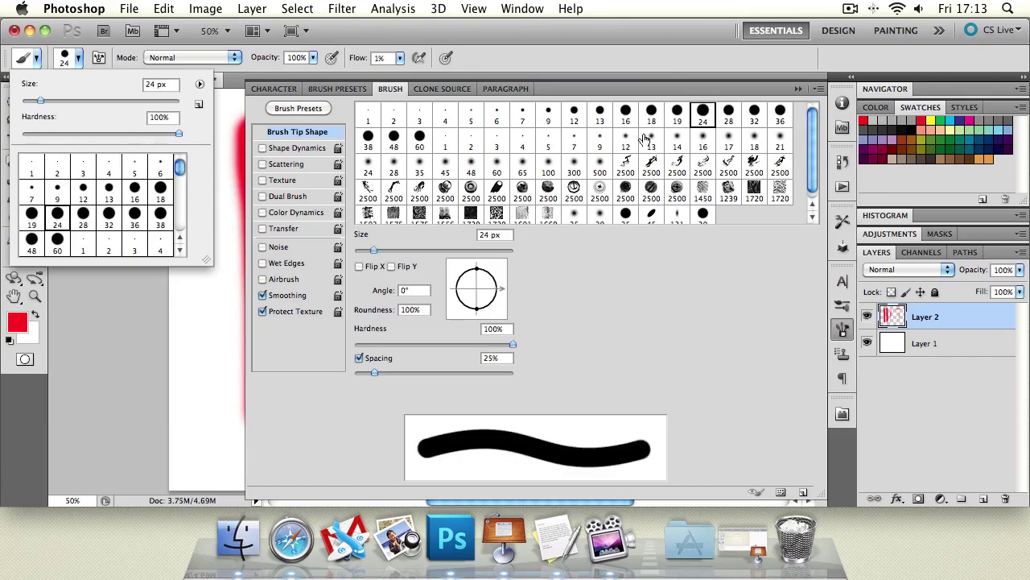
Choose the round metallic 2500 px brush tip, set its spacing to 178% and close the brush settings.
left_click_drag(813, 142, 813, 154)
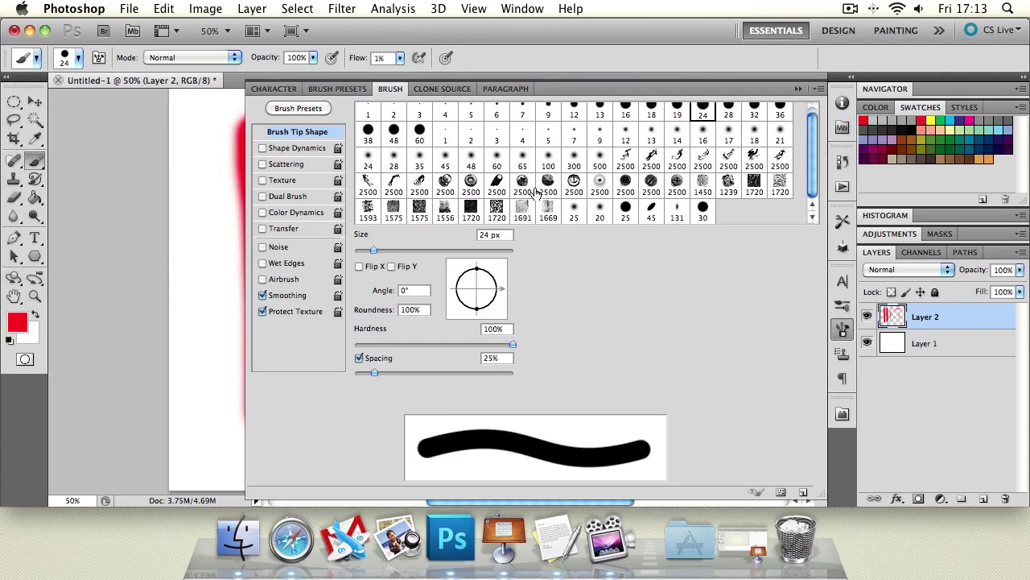
left_click(472, 185)
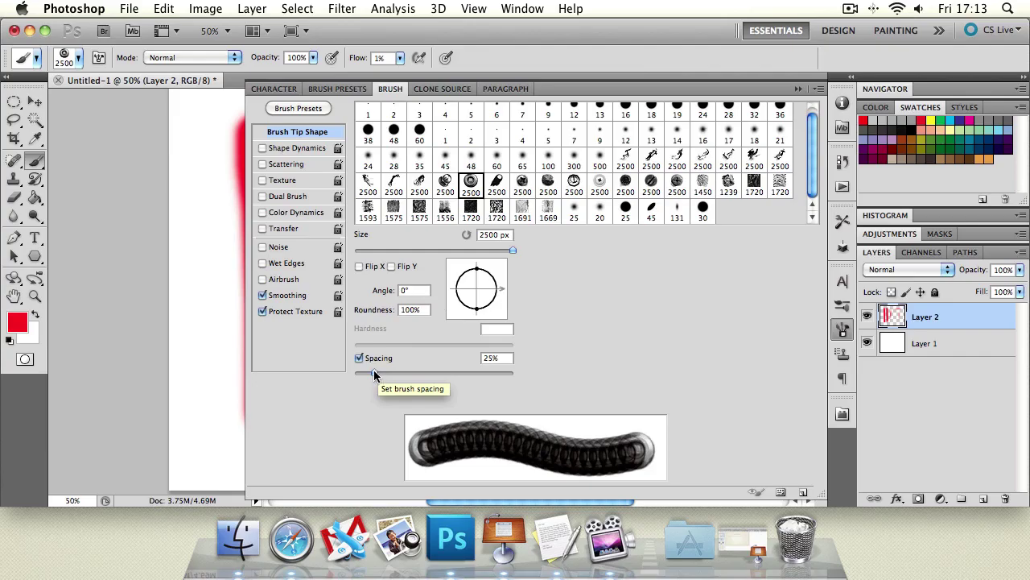
left_click_drag(374, 373, 464, 385)
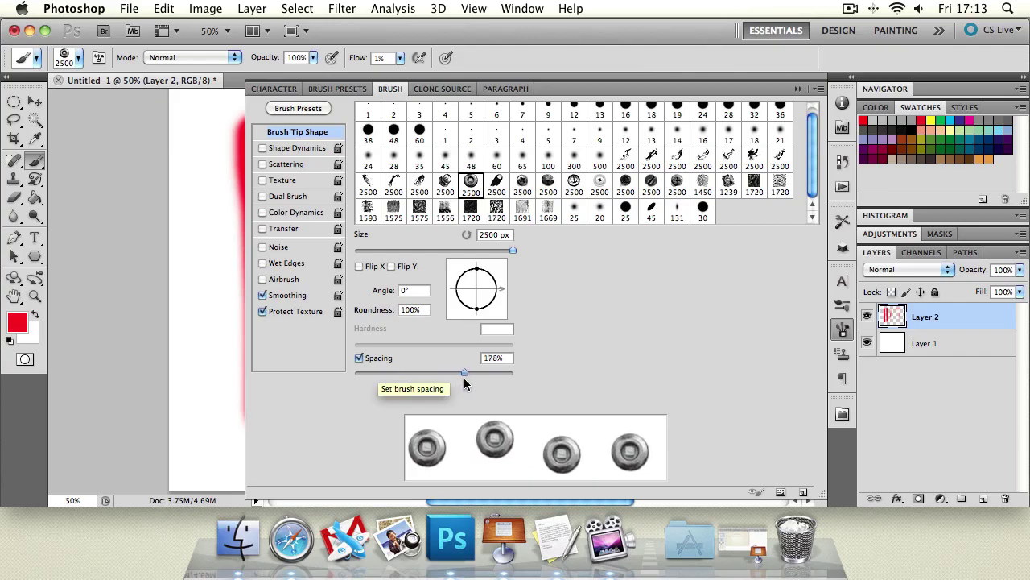
left_click(797, 89)
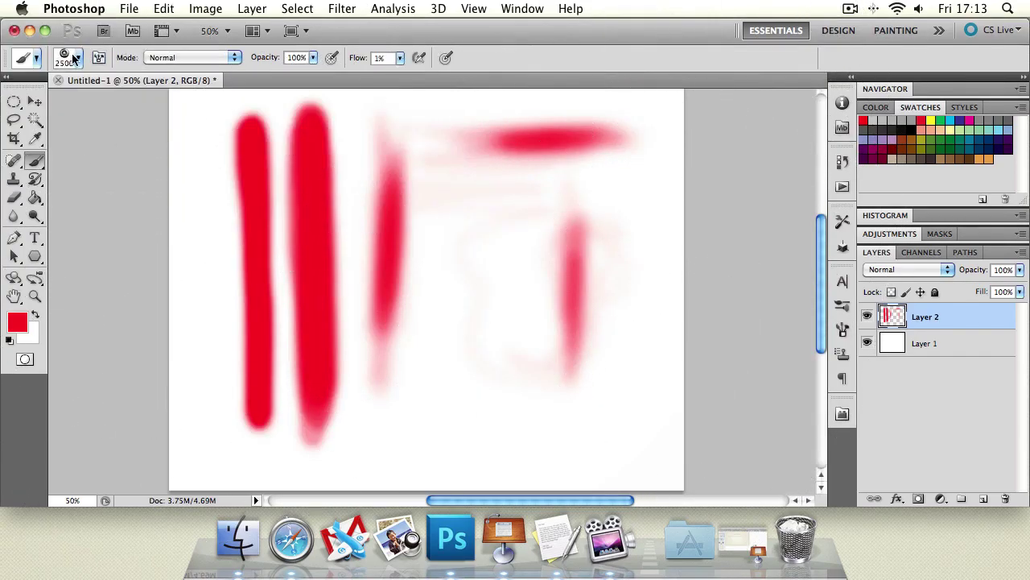
Reduce the brush size to 29 px, test it below the strokes and set the flow to 100%.
left_click(76, 58)
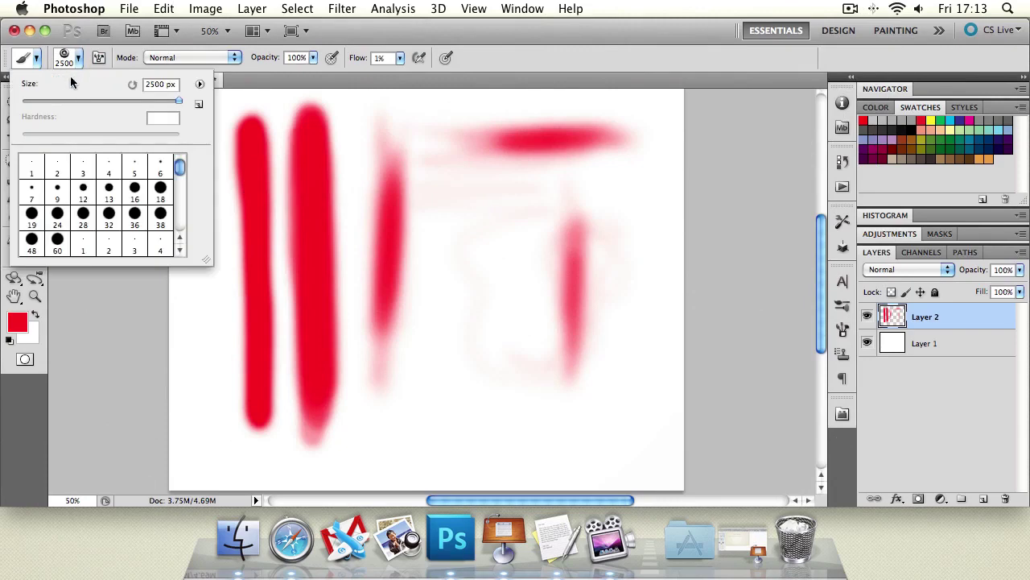
left_click_drag(74, 100, 46, 103)
left_click(436, 401)
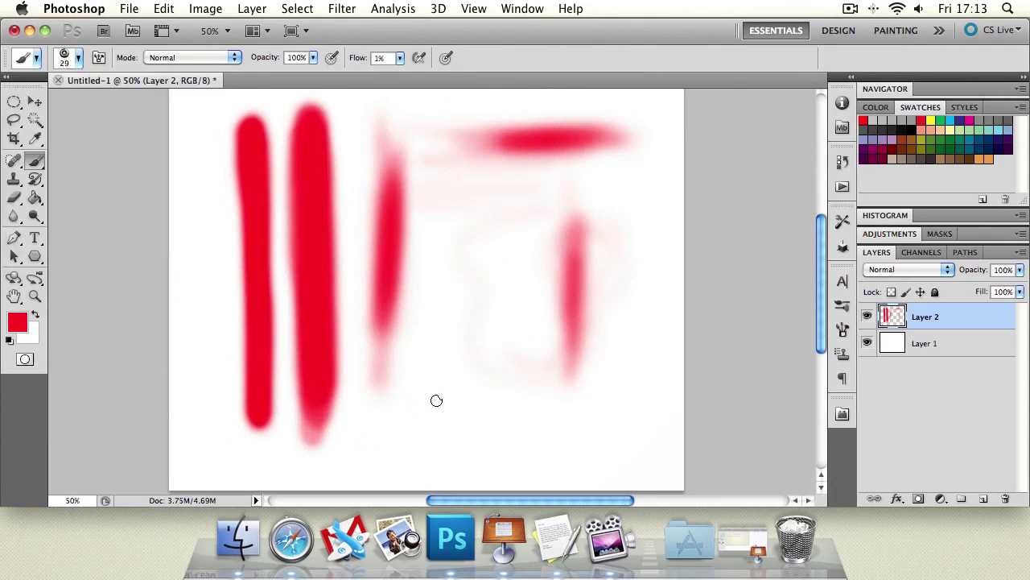
left_click(401, 59)
left_click_drag(401, 72, 487, 72)
Paint three single stamps below the strokes and continue them as a winding dotted trail across the right half of the canvas.
left_click(346, 430)
left_click(365, 430)
left_click(387, 430)
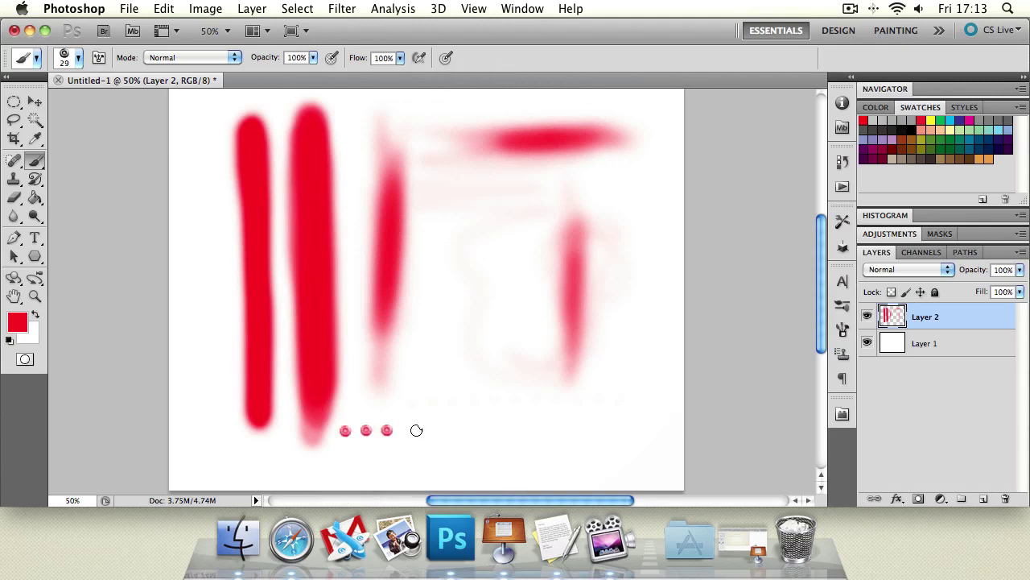
mouse_move(416, 430)
left_mouse_down()
mouse_move(616, 427)
mouse_move(615, 229)
mouse_move(591, 213)
mouse_move(554, 209)
mouse_move(549, 396)
mouse_move(441, 409)
mouse_move(431, 301)
mouse_move(489, 250)
mouse_move(472, 321)
left_mouse_up()
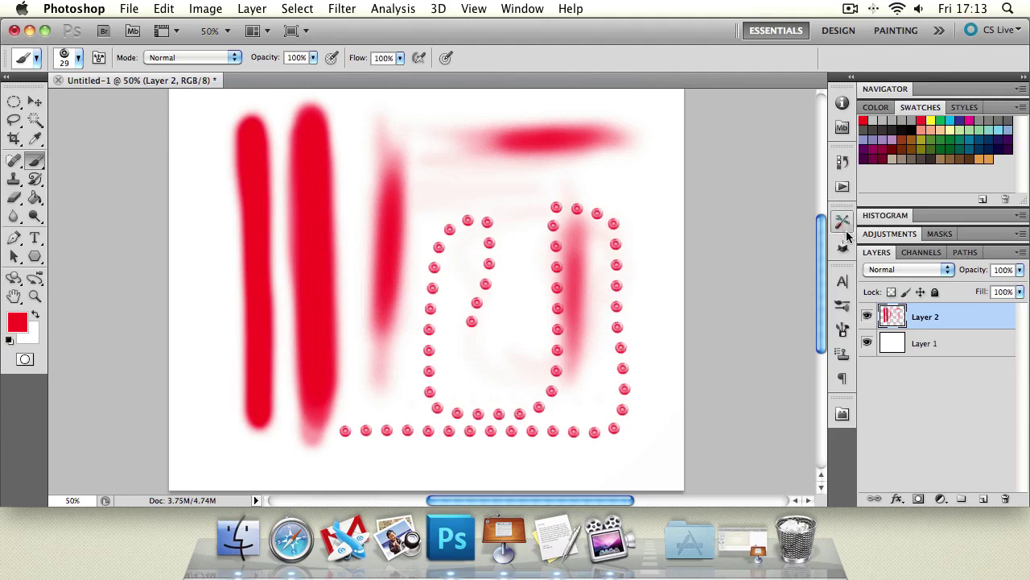
Widen the spacing of the round stamp tip in the brush settings and turn the Spacing option off.
left_click(843, 328)
mouse_move(465, 377)
left_mouse_down()
mouse_move(496, 375)
mouse_move(483, 375)
left_mouse_up()
left_click(359, 358)
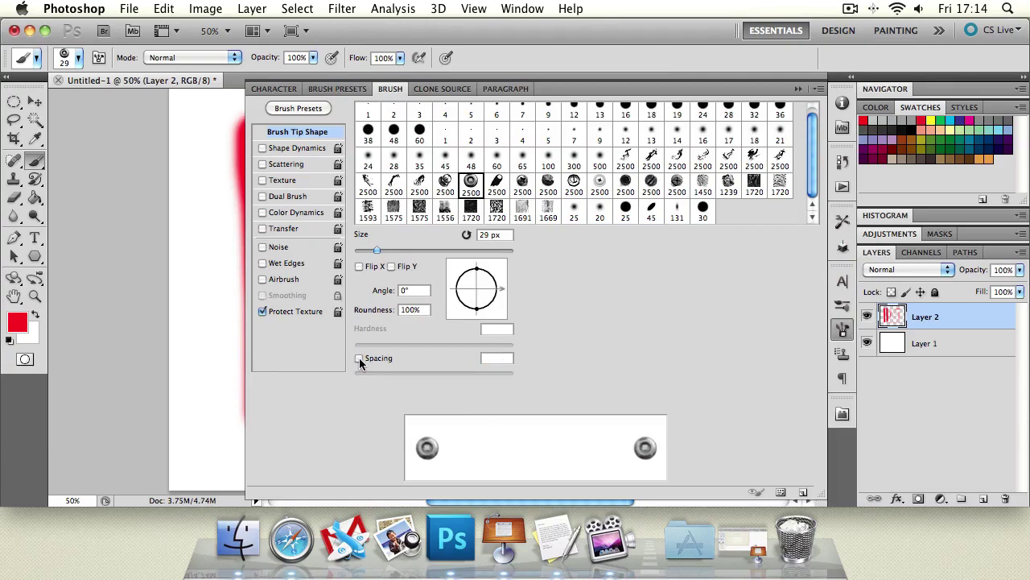
Choose the hard round 60 px tip, and set the Shape Dynamics size control to Fade for the slotted screw-head tip.
left_click(420, 131)
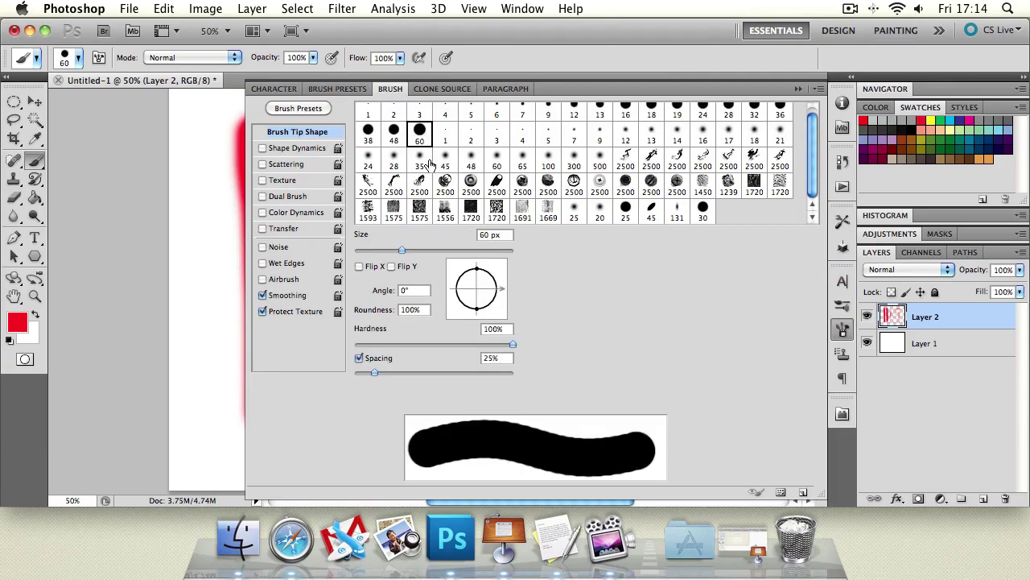
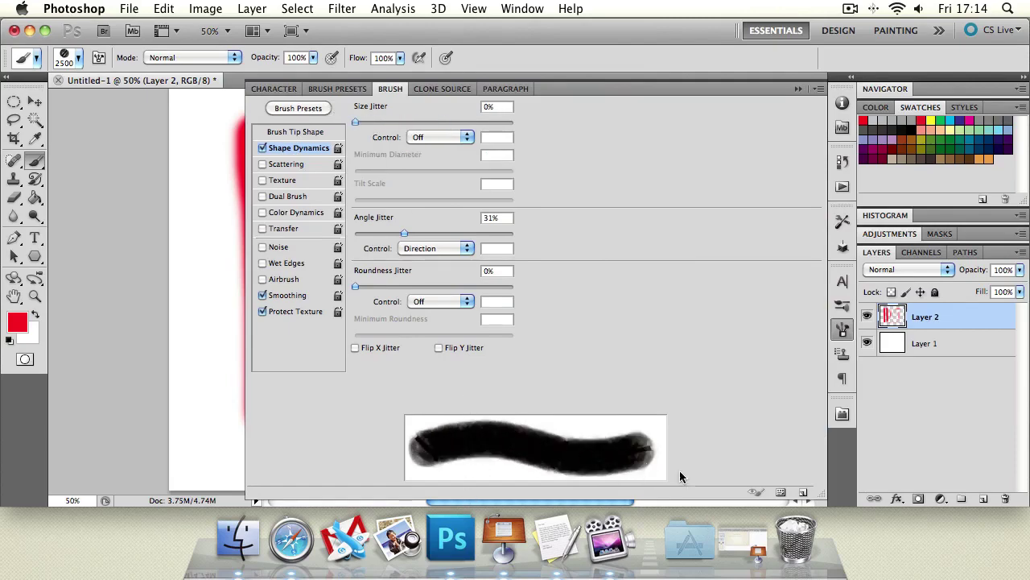
left_click(429, 137)
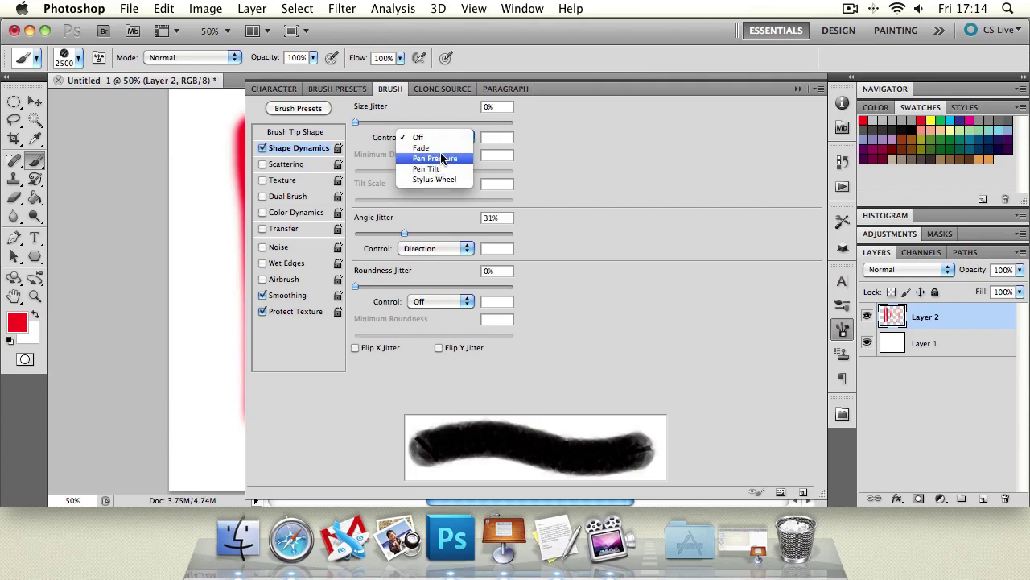
left_click(441, 148)
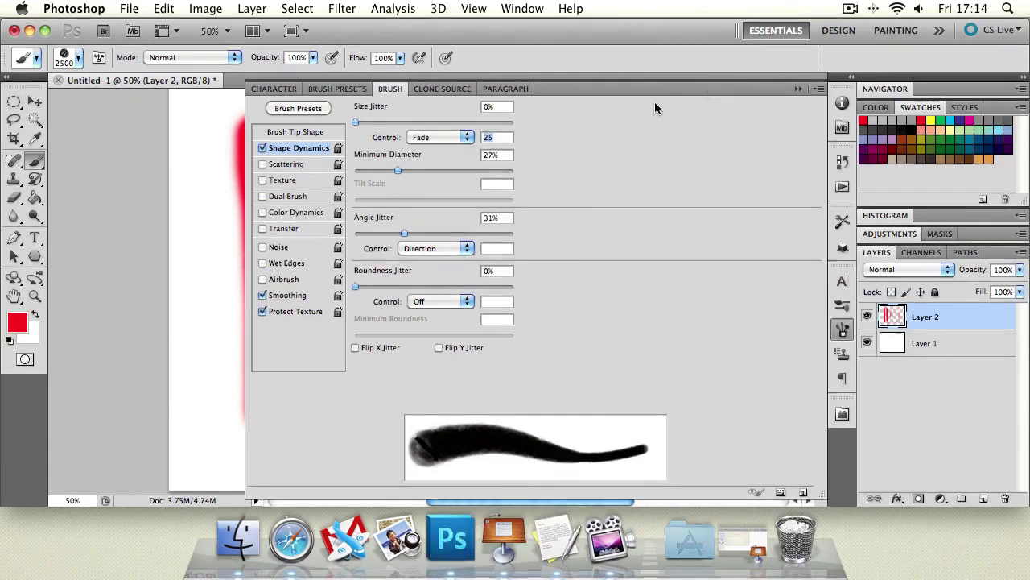
Reduce the brush size to 40 px and paint two fading vertical strokes and small dabs along the canvas's left edge.
left_click(80, 61)
left_click_drag(79, 101, 54, 100)
left_click_drag(223, 200, 215, 427)
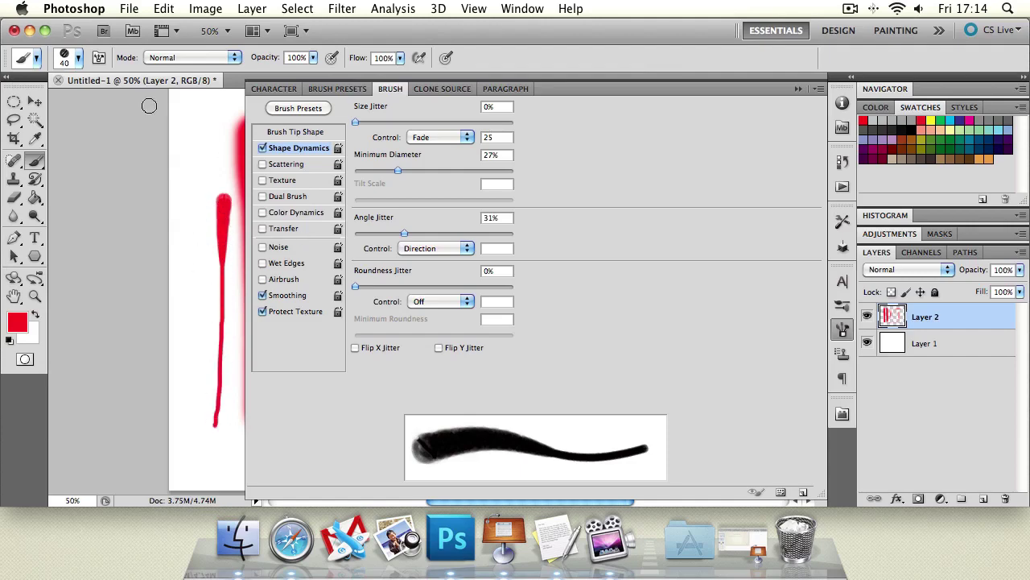
left_click_drag(196, 117, 197, 131)
left_click(200, 155)
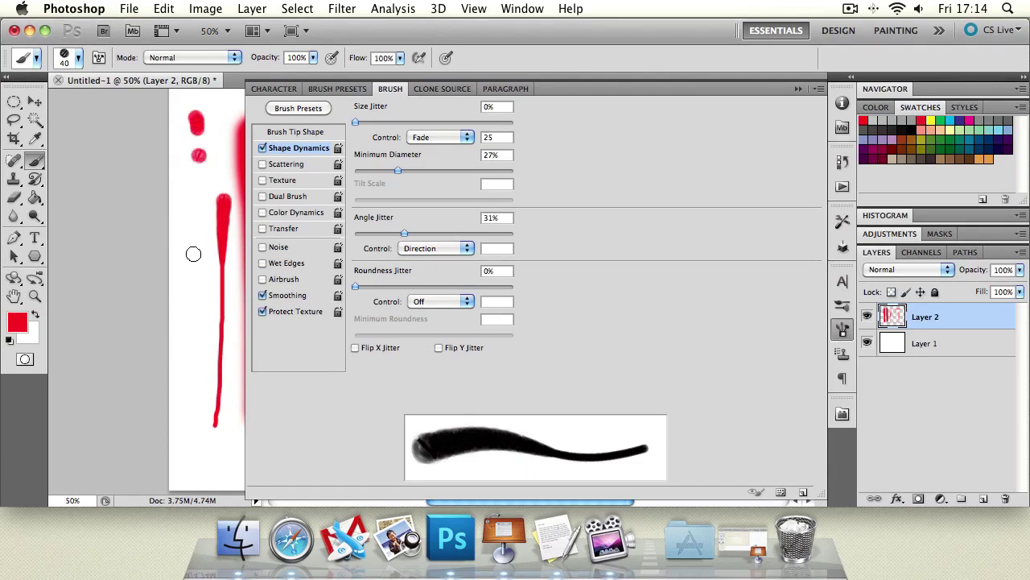
left_click_drag(188, 191, 190, 333)
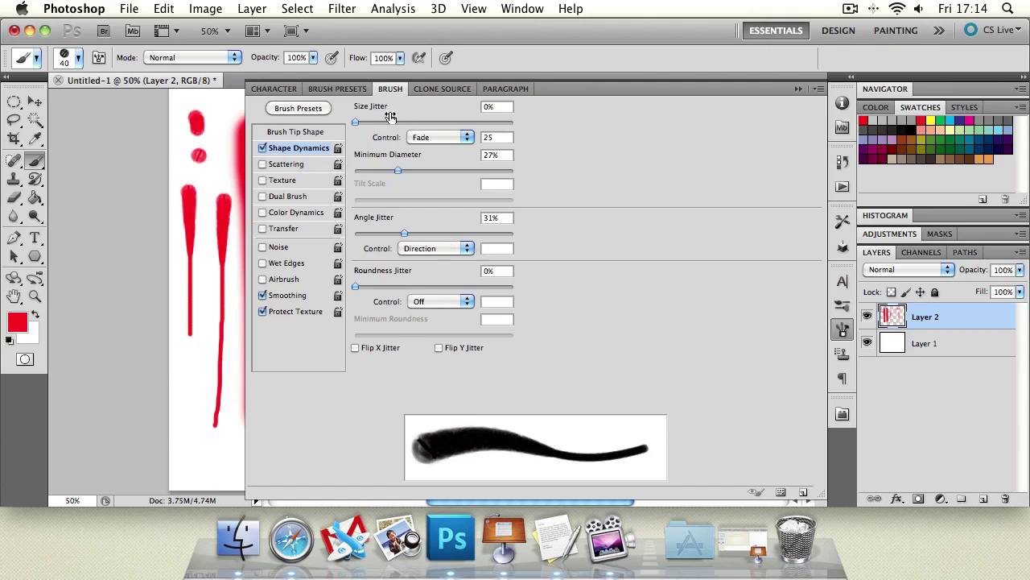
In Shape Dynamics, try a small size jitter, then set the minimum diameter to 41% and the angle jitter to 70%.
mouse_move(355, 122)
left_mouse_down()
mouse_move(374, 123)
mouse_move(365, 124)
left_mouse_up()
mouse_move(401, 172)
left_mouse_down()
mouse_move(509, 169)
mouse_move(420, 172)
left_mouse_up()
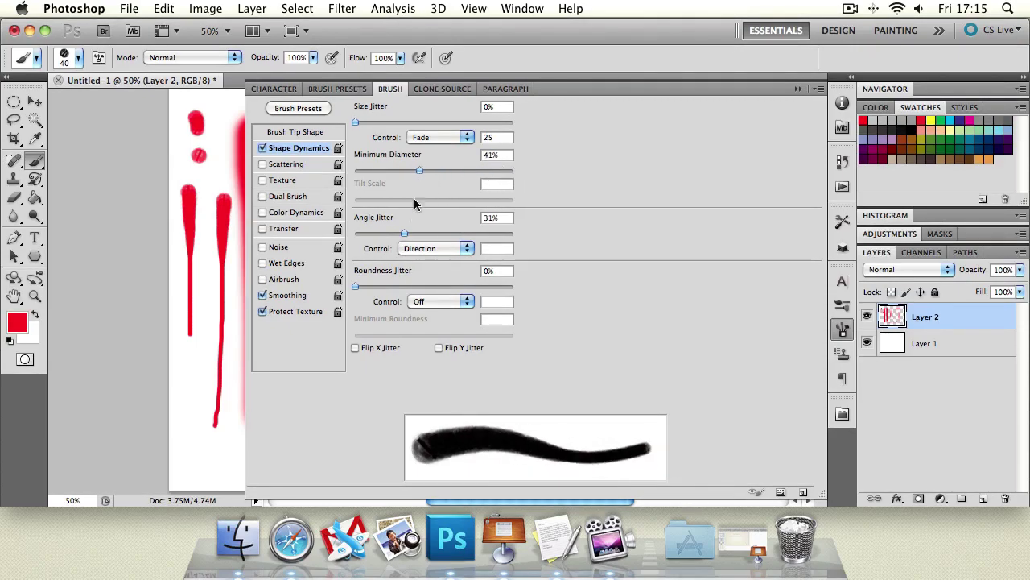
left_click_drag(406, 232, 467, 247)
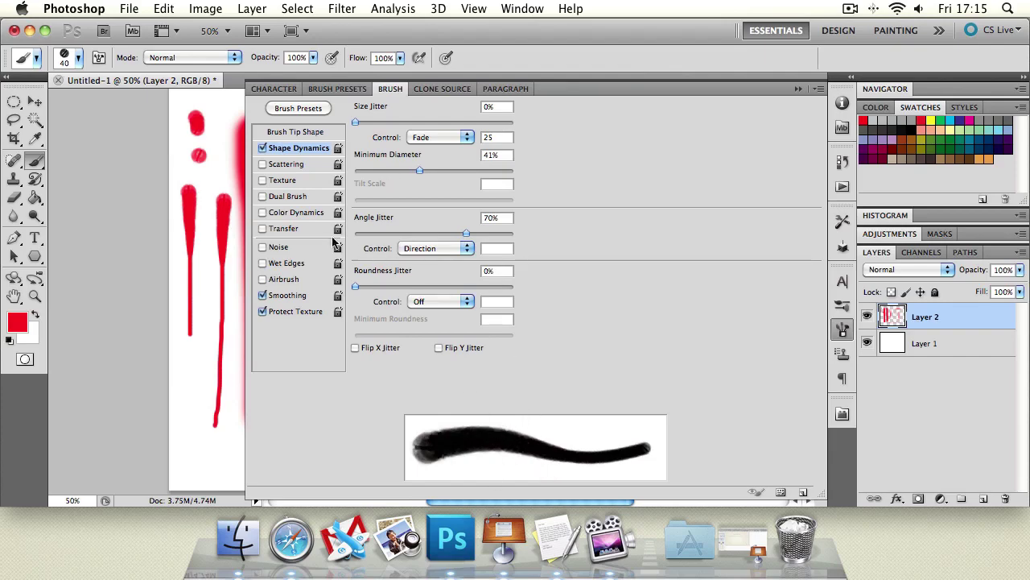
Set the screw-head tip's spacing to 93% and its angle jitter to 61%.
left_click(280, 132)
left_click_drag(374, 372, 428, 373)
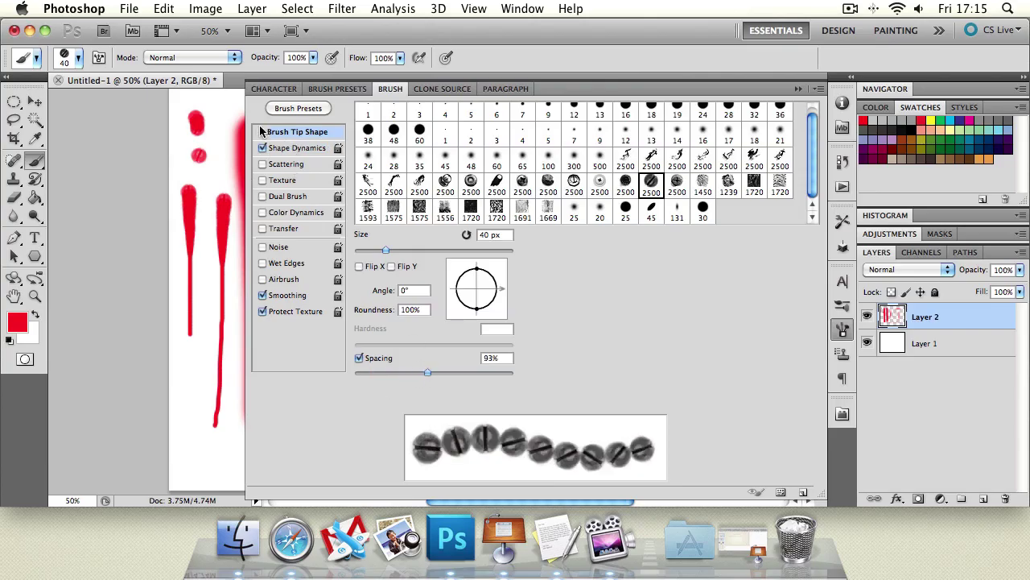
left_click(286, 149)
mouse_move(454, 220)
left_mouse_down()
mouse_move(377, 224)
mouse_move(482, 233)
mouse_move(451, 233)
left_mouse_up()
left_click(433, 251)
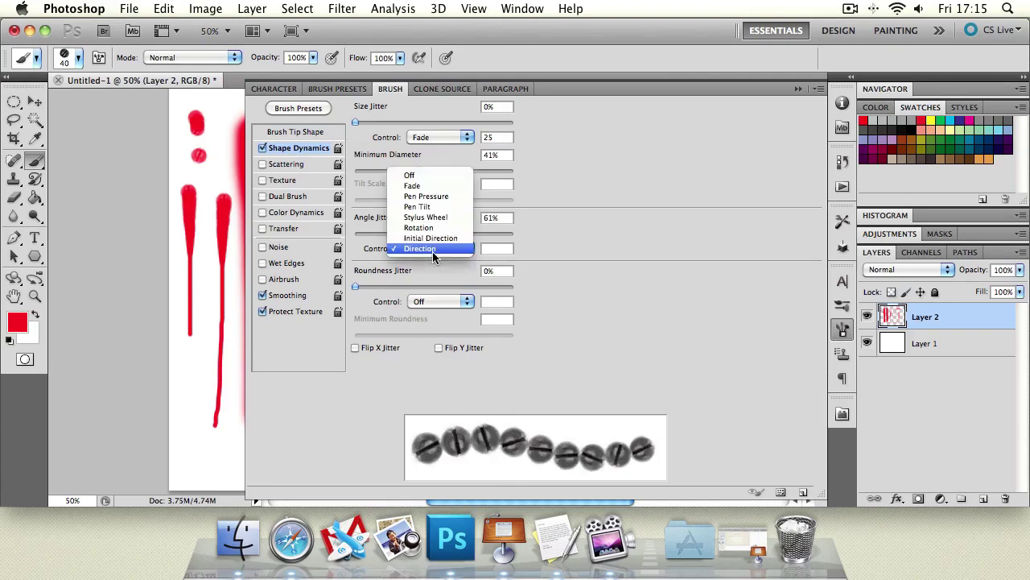
Paint a vertical and a short horizontal row of screw-head stamps at the canvas's left edge, keeping the angle control on Direction.
left_click(212, 152)
left_click_drag(214, 133, 211, 275)
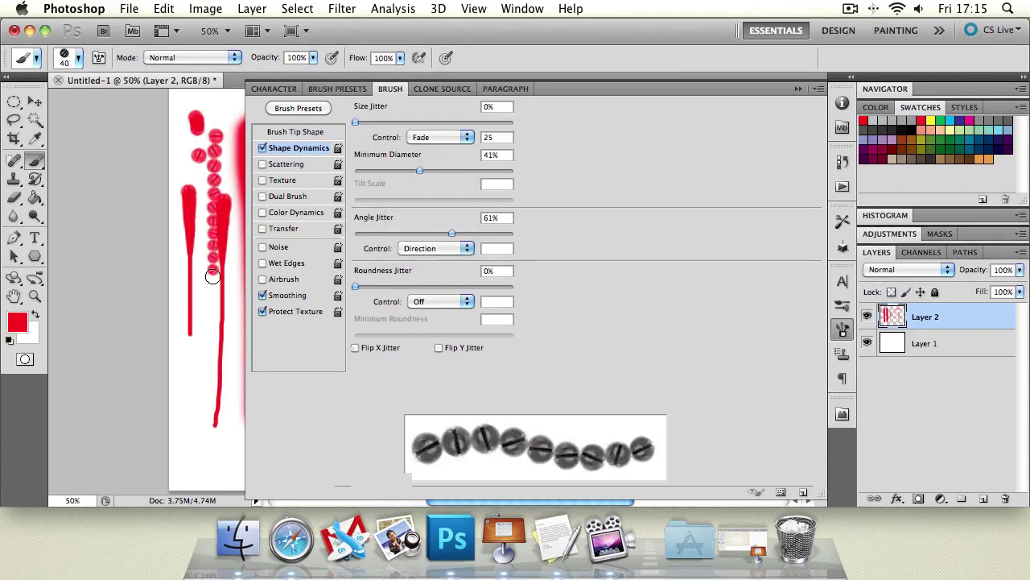
left_click_drag(235, 344, 194, 345)
left_click(439, 248)
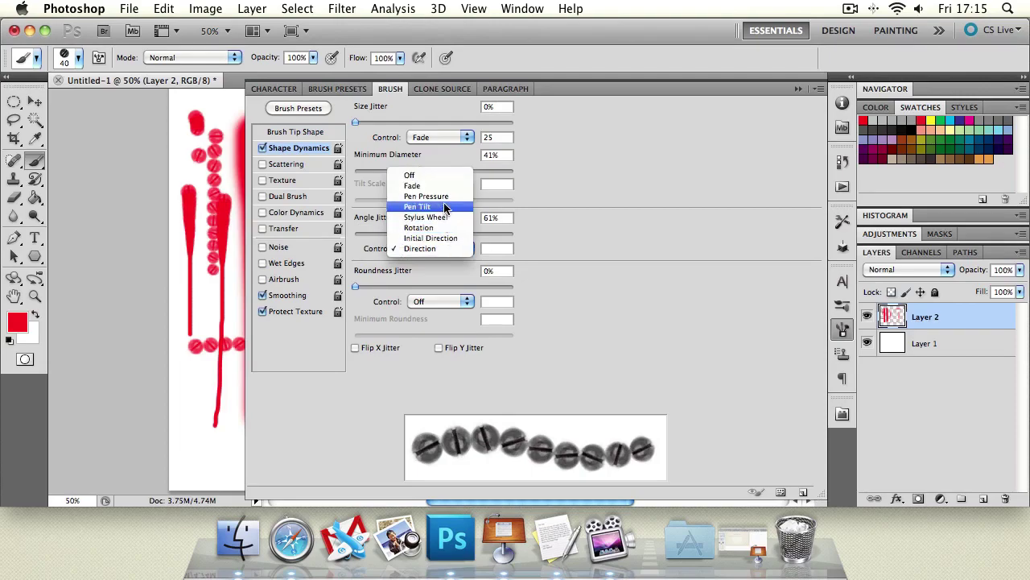
left_click(425, 246)
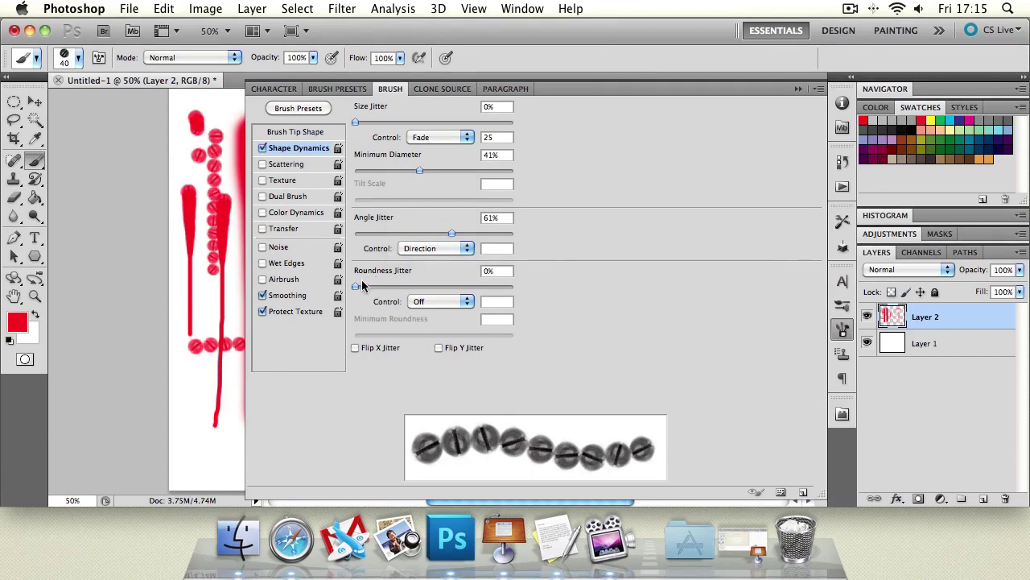
Set the roundness jitter to 100% and the size control to Off, painting test trails along the canvas's left edge.
mouse_move(355, 286)
left_mouse_down()
mouse_move(497, 300)
mouse_move(350, 291)
mouse_move(537, 307)
left_mouse_up()
mouse_move(212, 292)
left_mouse_down()
mouse_move(199, 388)
mouse_move(213, 448)
mouse_move(183, 467)
mouse_move(243, 448)
mouse_move(229, 393)
mouse_move(189, 383)
mouse_move(206, 413)
mouse_move(191, 435)
mouse_move(226, 342)
left_mouse_up()
left_click(419, 138)
left_click(419, 127)
left_click_drag(193, 107, 192, 158)
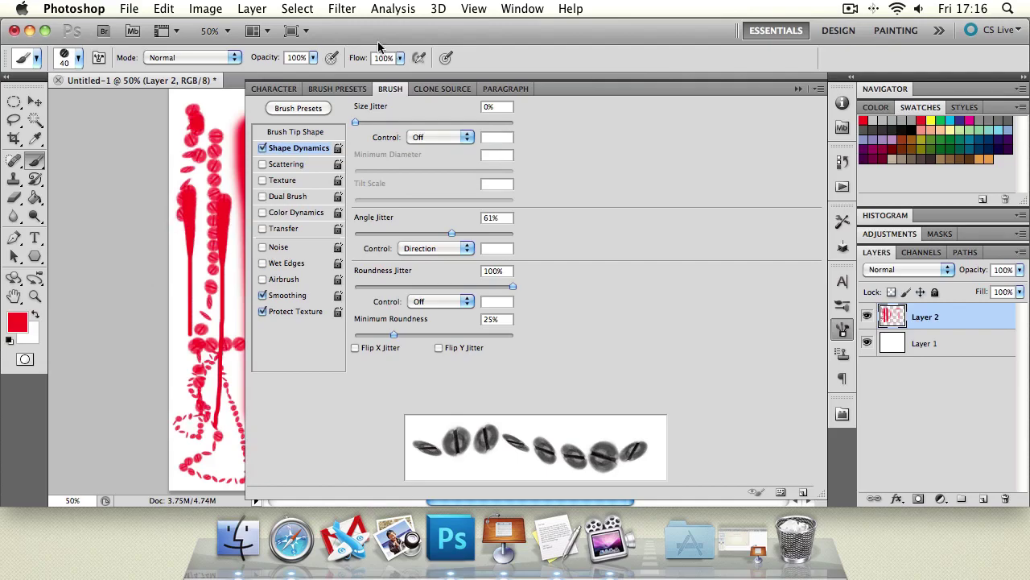
left_click(797, 88)
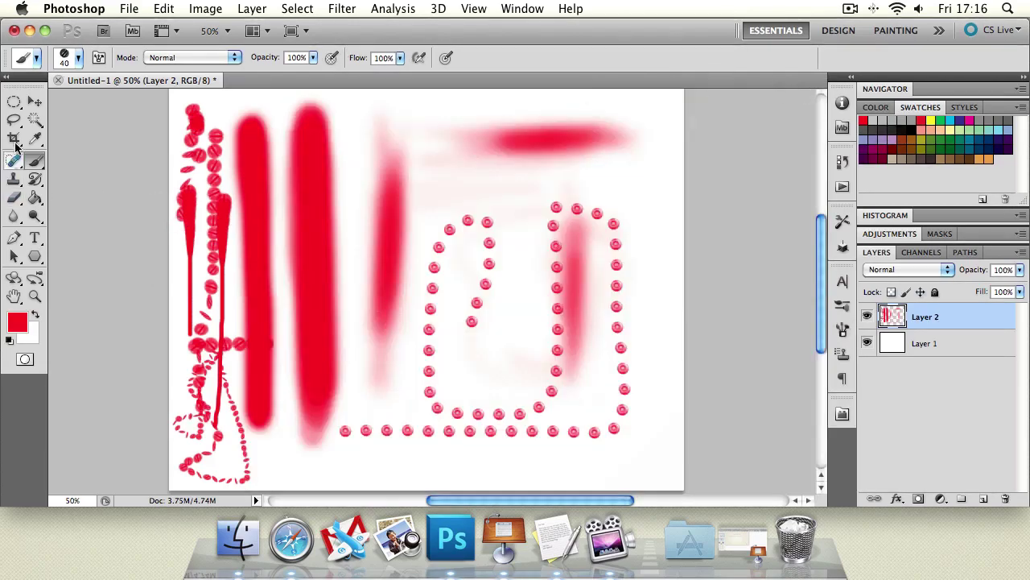
Erase the upper part of the painted strokes with the Eraser tool.
left_click(14, 197)
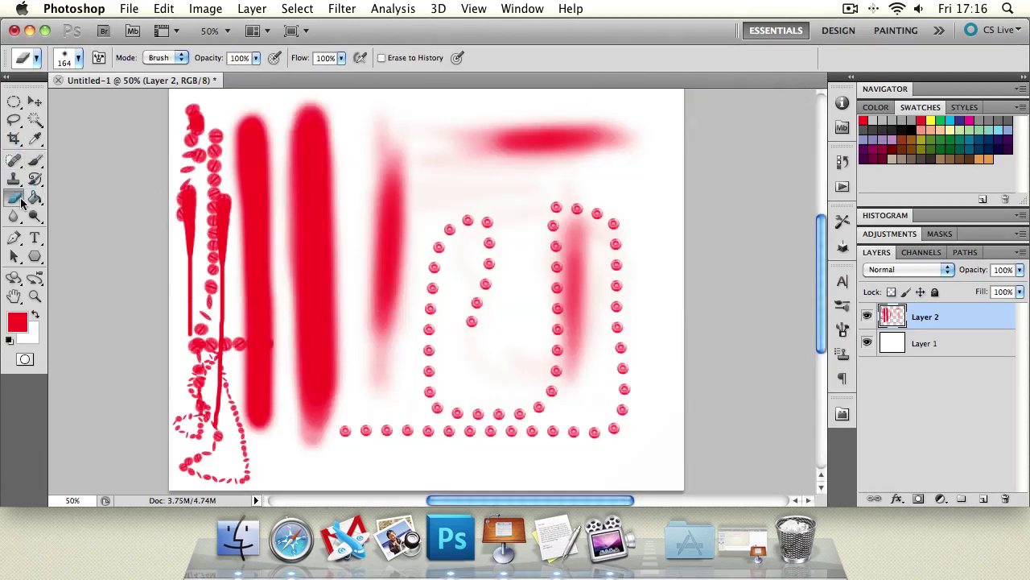
left_click(252, 119)
mouse_move(505, 120)
left_mouse_down()
mouse_move(669, 167)
mouse_move(419, 242)
left_mouse_up()
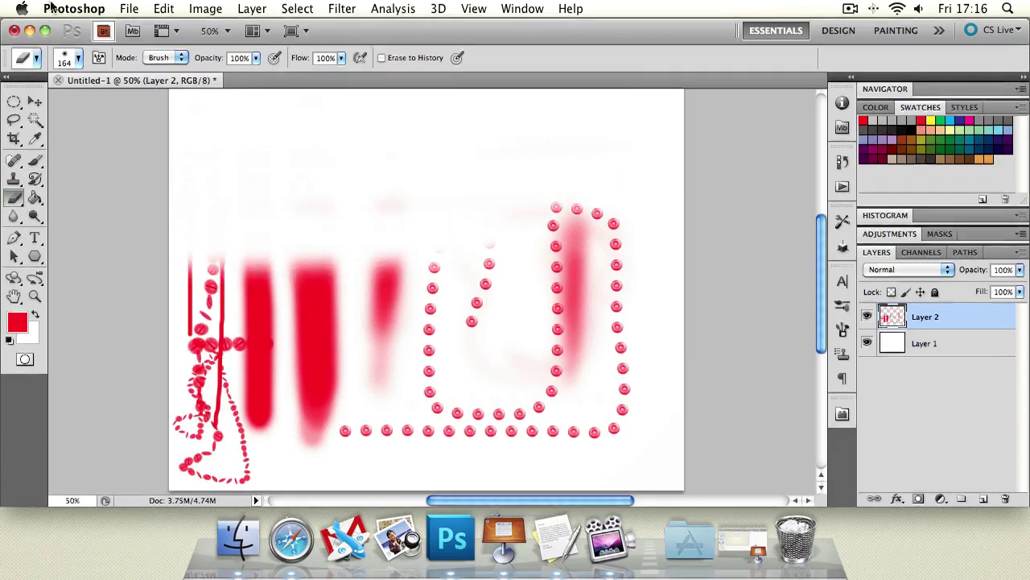
Reduce the eraser size to 156 px and erase all the remaining strokes and dots from Layer 2.
left_click(77, 60)
left_click_drag(53, 100, 50, 100)
left_click(379, 276)
mouse_move(379, 276)
left_mouse_down()
mouse_move(87, 388)
mouse_move(363, 451)
mouse_move(460, 416)
mouse_move(297, 314)
mouse_move(94, 318)
mouse_move(202, 376)
left_mouse_up()
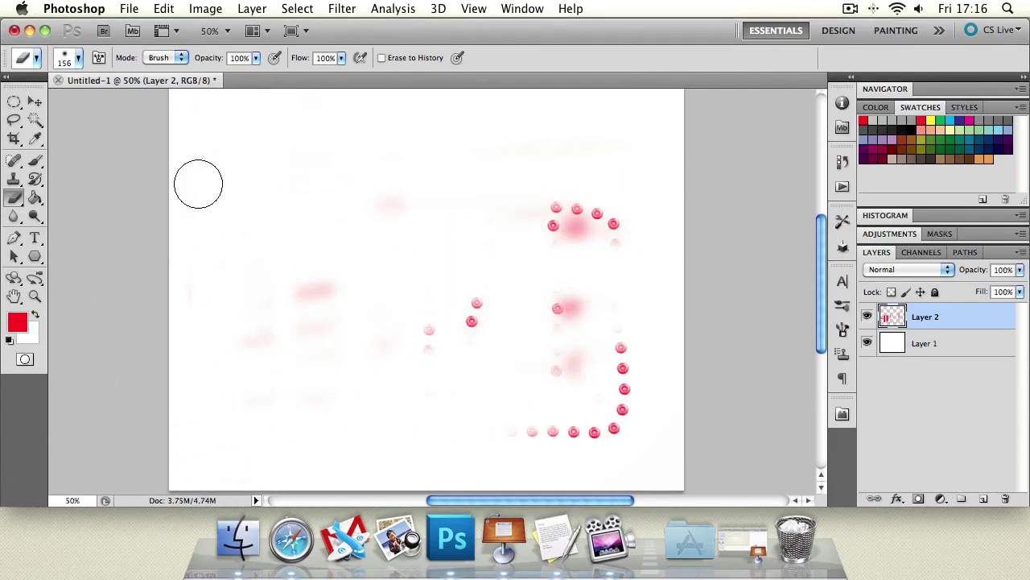
left_click_drag(331, 246, 359, 288)
mouse_move(536, 312)
left_mouse_down()
mouse_move(716, 326)
mouse_move(401, 424)
mouse_move(401, 474)
mouse_move(630, 448)
left_mouse_up()
left_click_drag(345, 320, 638, 225)
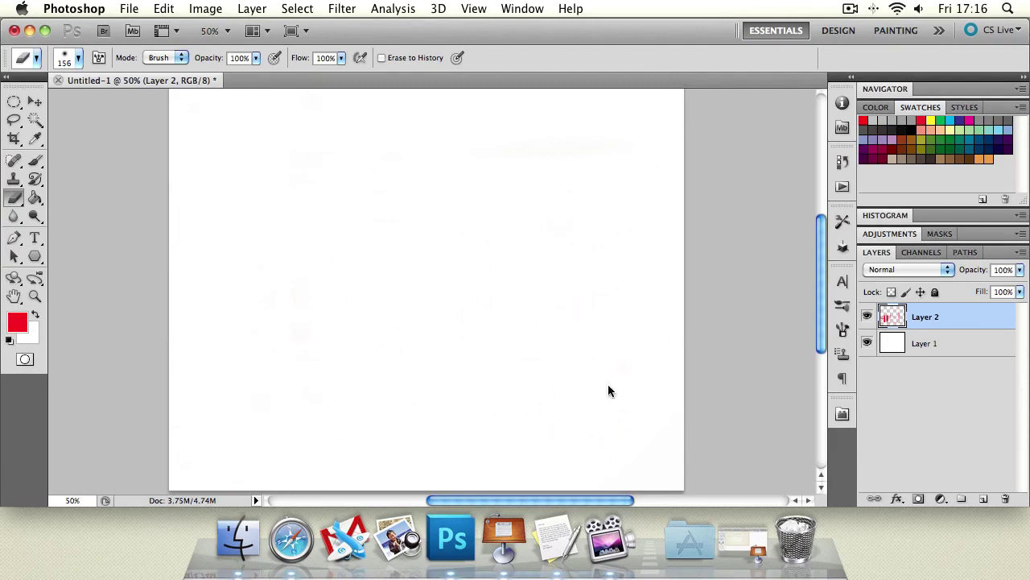
Paint a horizontal row of screw-head stamps across the upper canvas with the Brush tool and reopen the brush settings.
key("b")
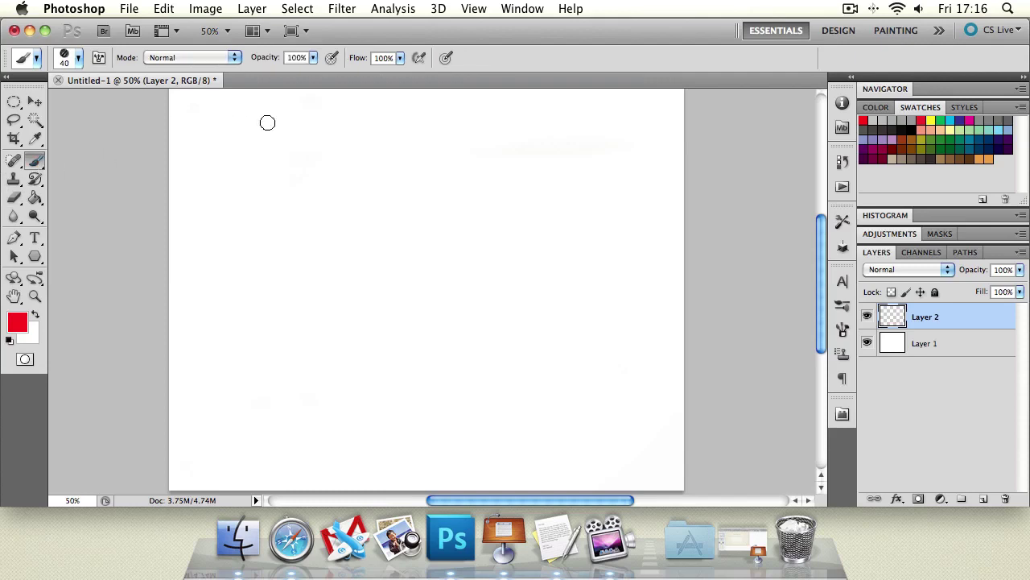
left_click_drag(255, 126, 600, 125)
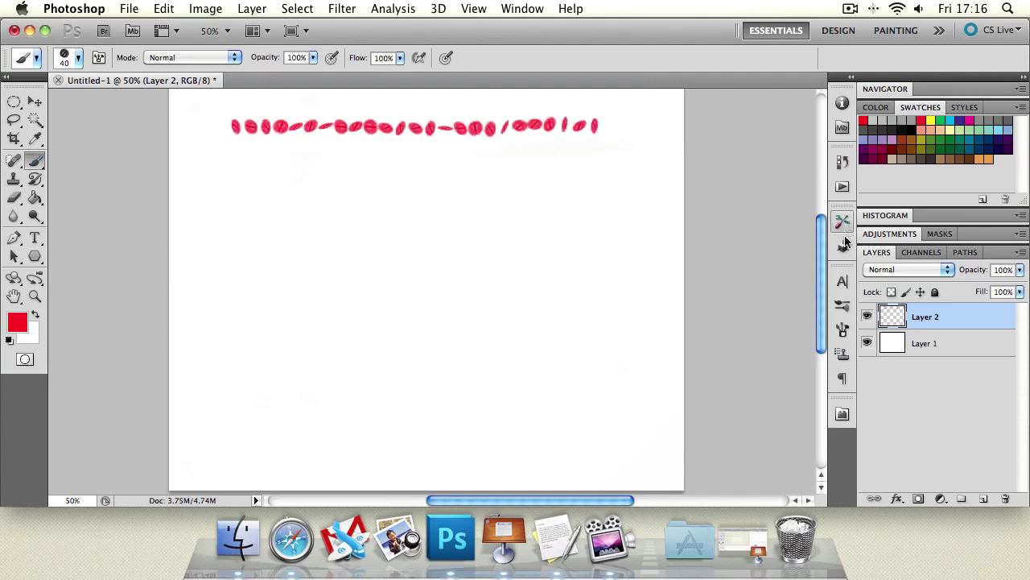
left_click(843, 330)
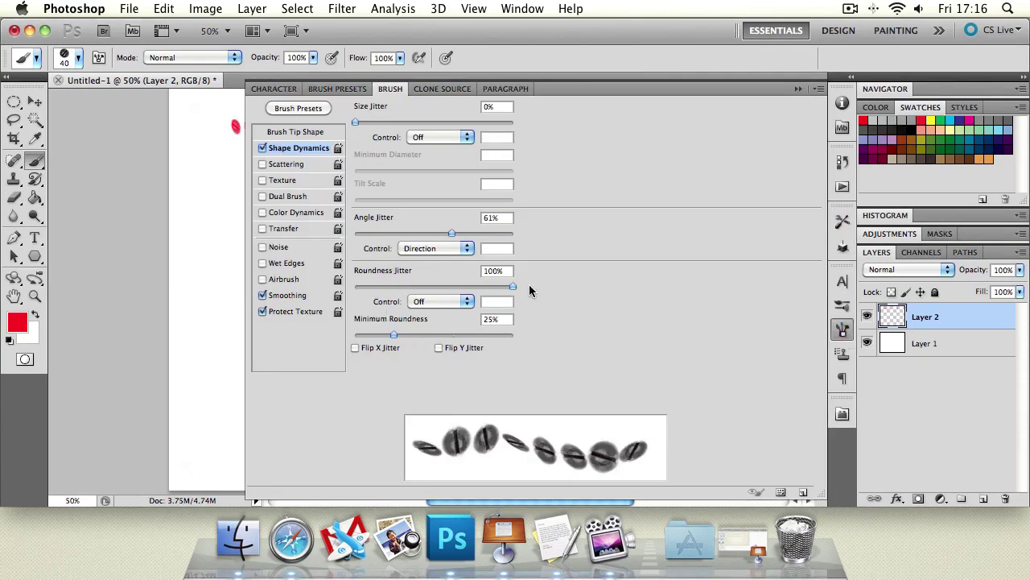
In Shape Dynamics, keep the roundness jitter at 100% and set the angle jitter to 79% and the size jitter to 66%.
left_click_drag(513, 286, 484, 287)
left_click_drag(452, 233, 456, 233)
left_click(480, 233)
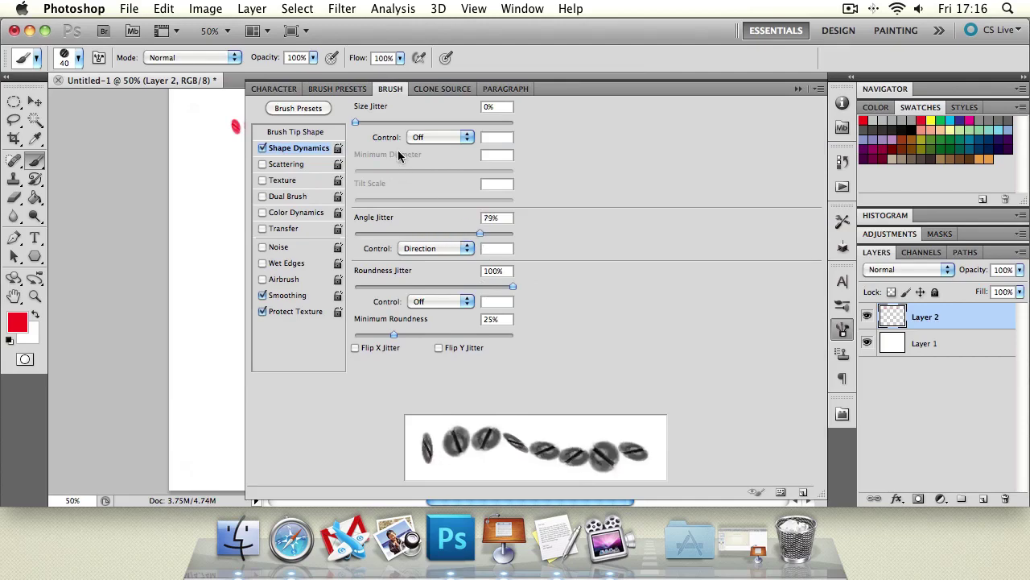
left_click_drag(355, 122, 459, 122)
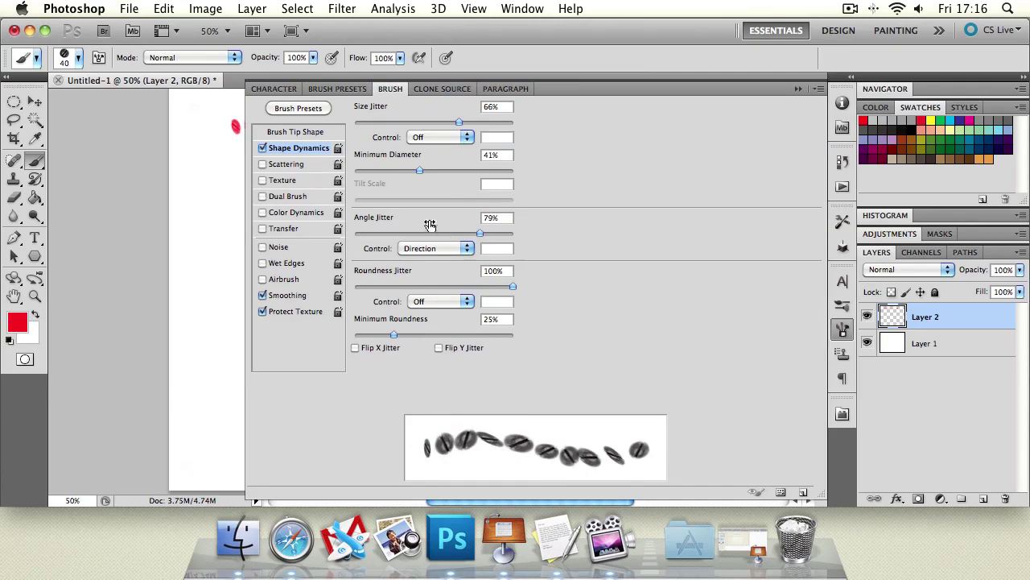
Enable Scattering with a scatter of 730% and paint a vertical test stroke along the canvas's left edge.
left_click(286, 164)
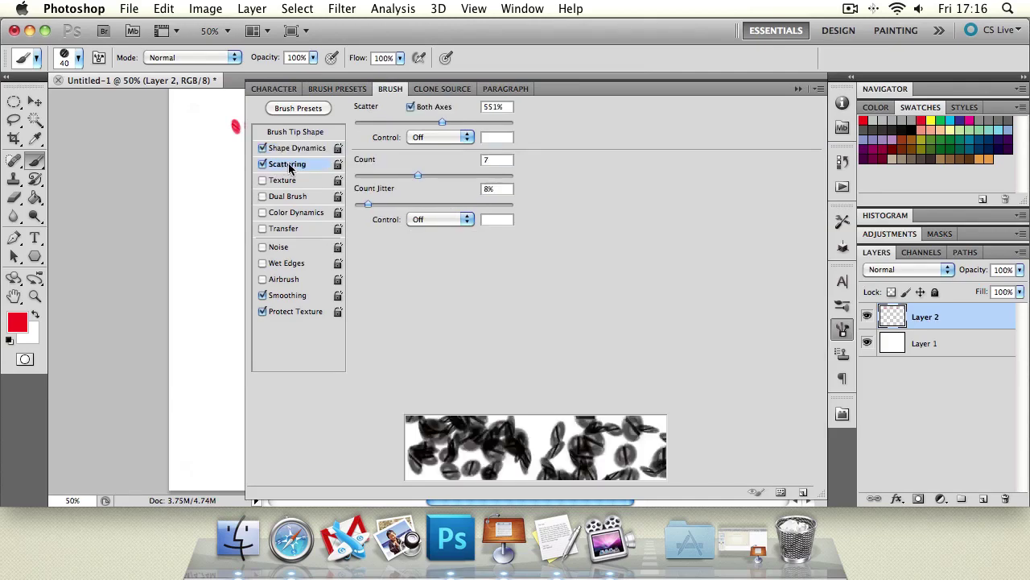
left_click_drag(440, 122, 470, 123)
mouse_move(180, 160)
left_mouse_down()
mouse_move(209, 189)
mouse_move(226, 411)
left_mouse_up()
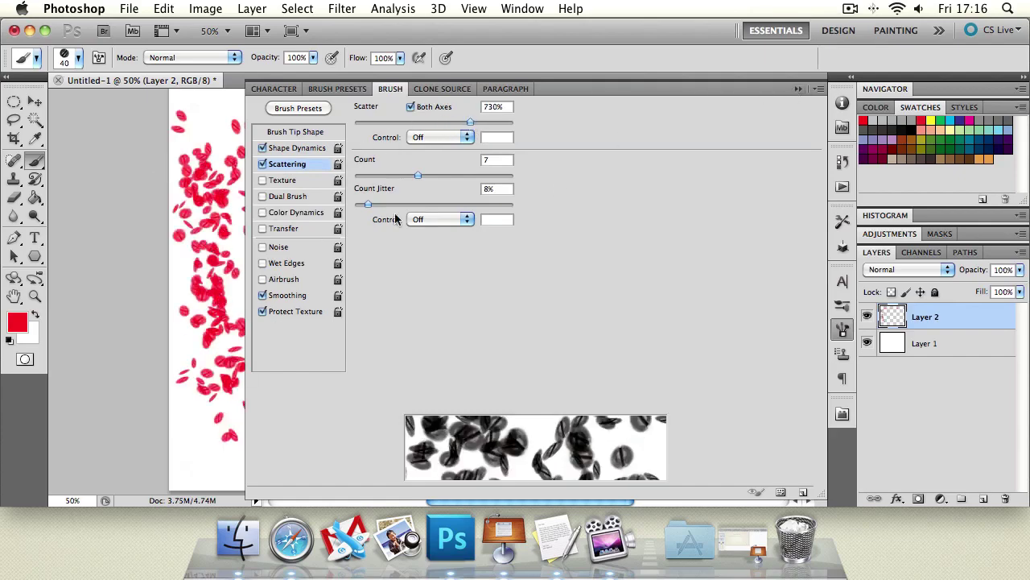
Narrow the brush settings panel to uncover more canvas and paint a winding scattered stroke below the horizontal row.
left_click(245, 187)
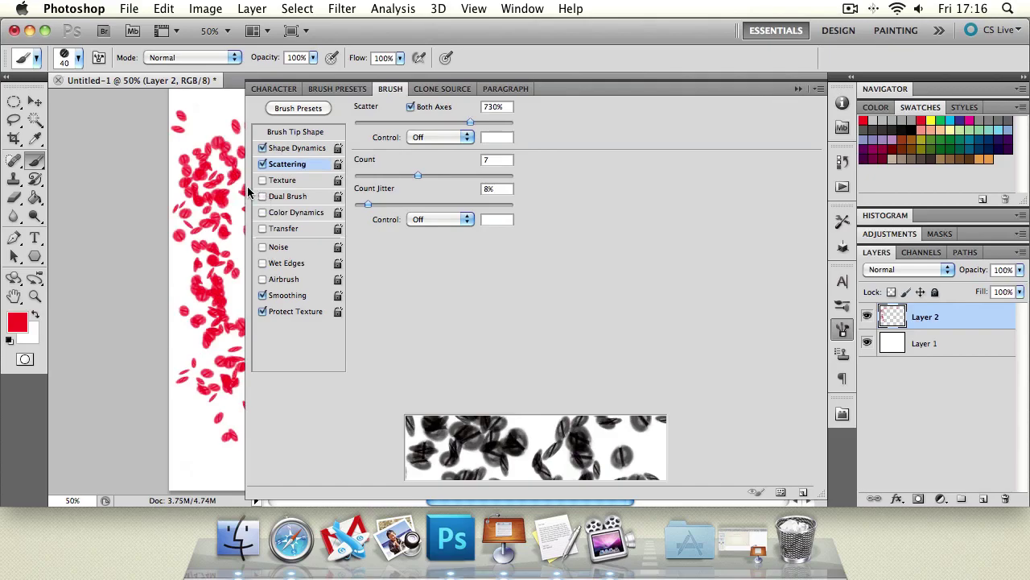
left_click_drag(246, 188, 535, 188)
mouse_move(320, 191)
left_mouse_down()
mouse_move(336, 329)
mouse_move(383, 424)
mouse_move(440, 284)
mouse_move(493, 195)
mouse_move(241, 407)
left_mouse_up()
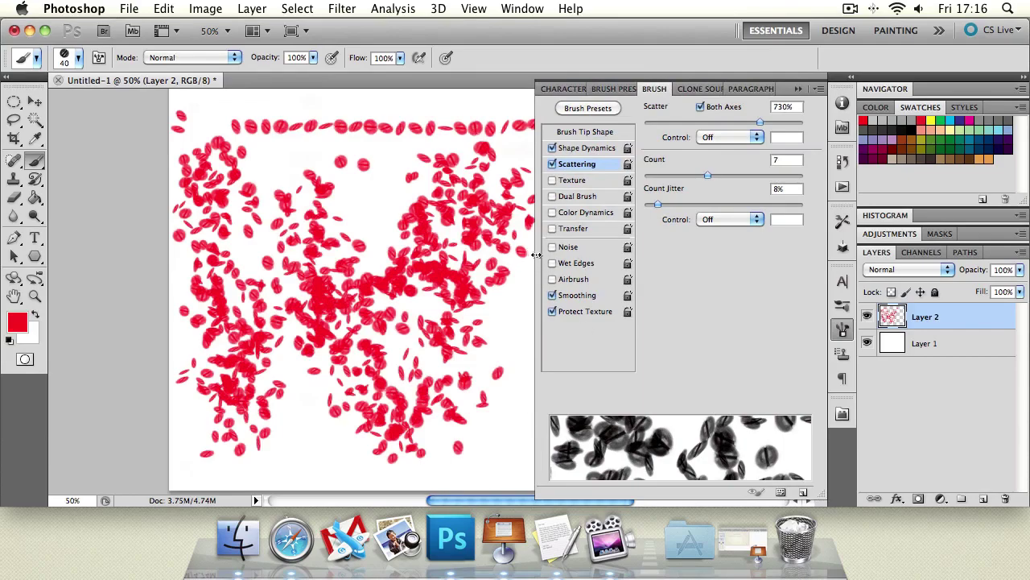
left_click_drag(535, 255, 552, 256)
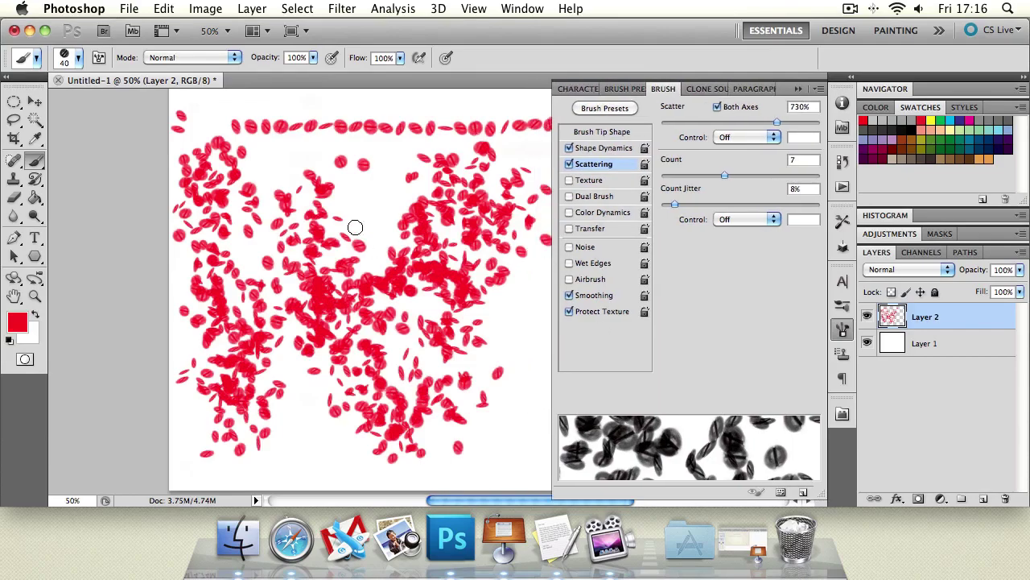
Undo both scattered strokes and paint a vertical one with the scatter count set to 4.
key("super+z")
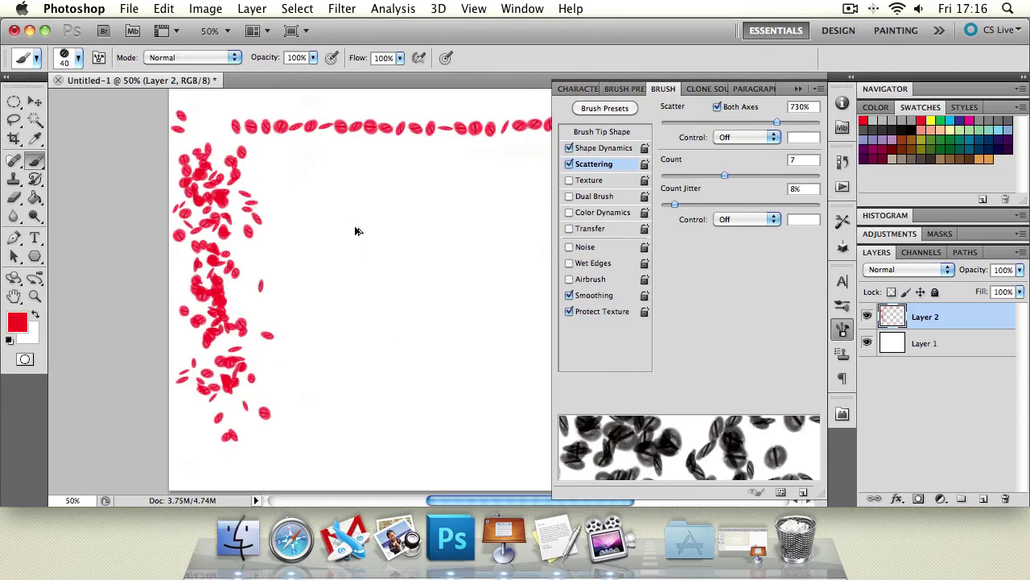
key("alt+super+z")
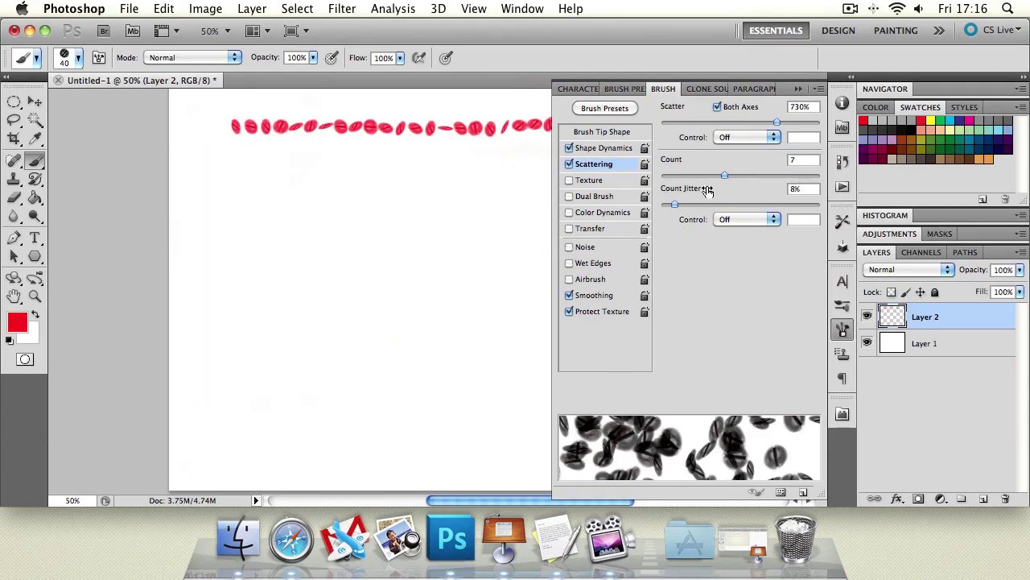
mouse_move(726, 173)
left_mouse_down()
mouse_move(750, 173)
mouse_move(695, 174)
left_mouse_up()
left_click_drag(259, 187, 263, 400)
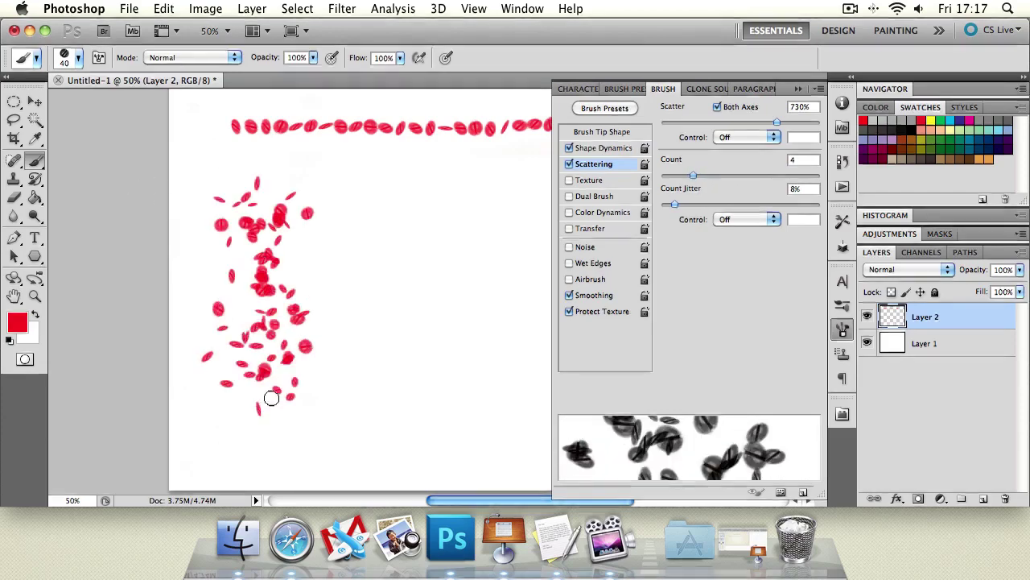
Set the scatter count to 15, paint a dense vertical stroke beside the sparse one and undo both strokes.
left_click_drag(695, 175, 811, 173)
left_click_drag(453, 175, 480, 338)
left_click_drag(480, 439, 481, 471)
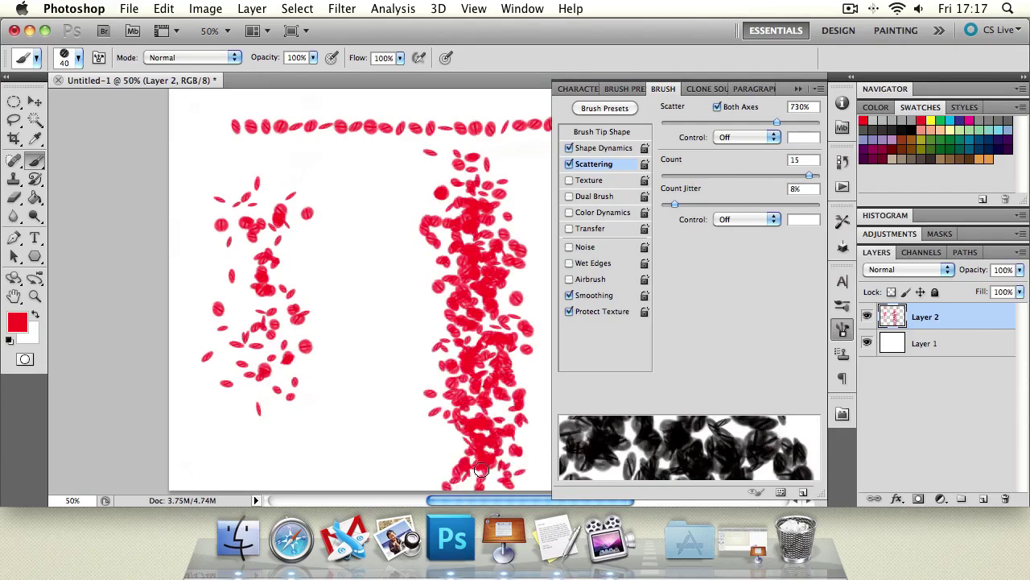
key("super+alt+z")
key("super+alt+z")
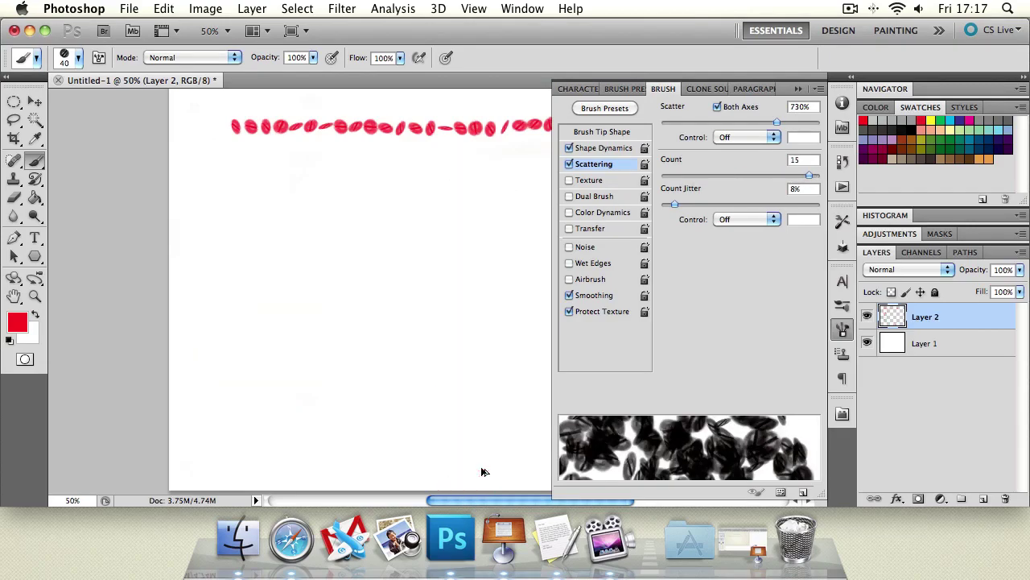
Switch Scattering off, enable Dual Brush and browse its tips, then re-enable Scattering and return to the Dual Brush settings.
left_click(570, 165)
left_click(591, 196)
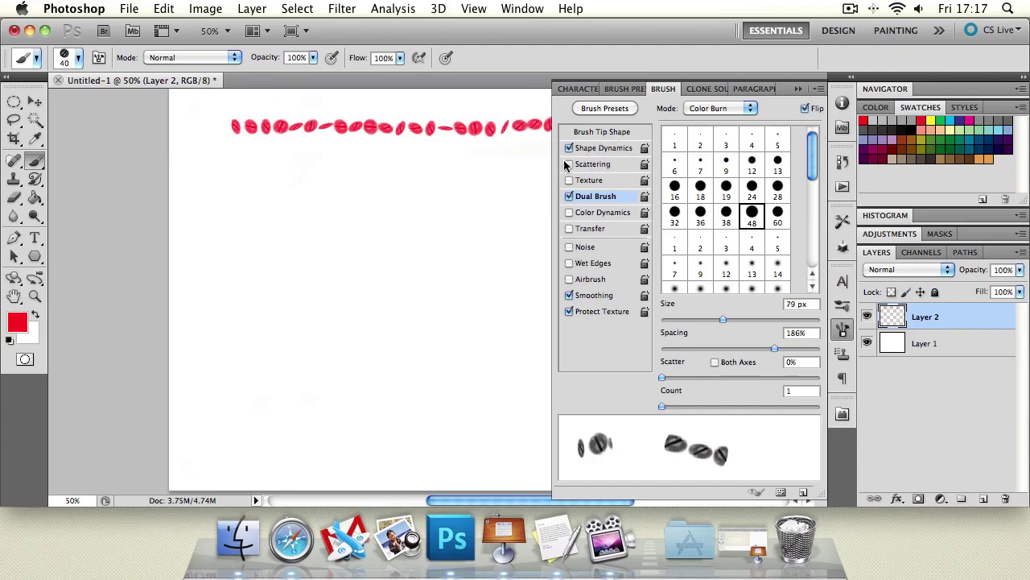
scroll(809, 193, "down", 10)
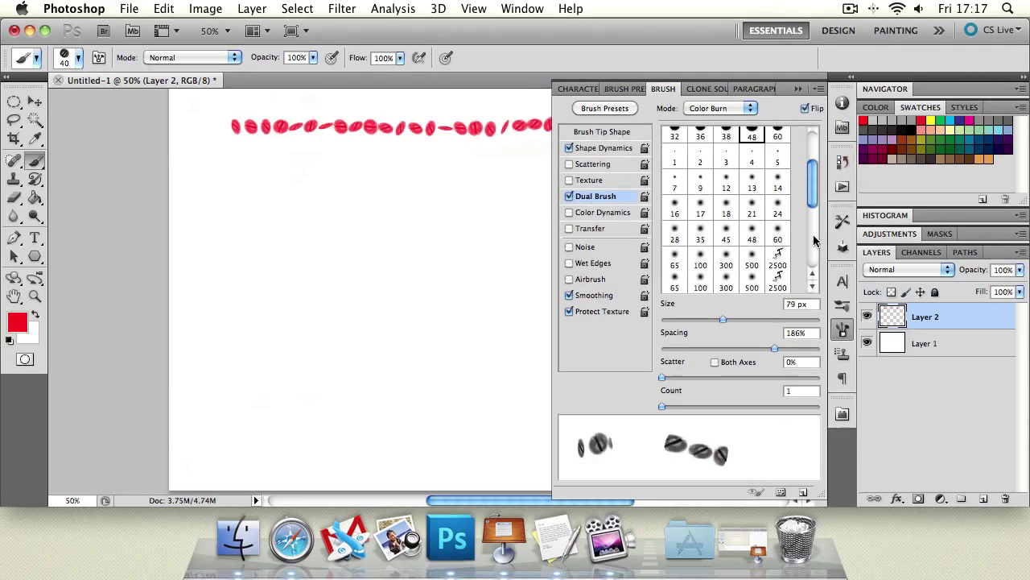
scroll(809, 161, "up", 10)
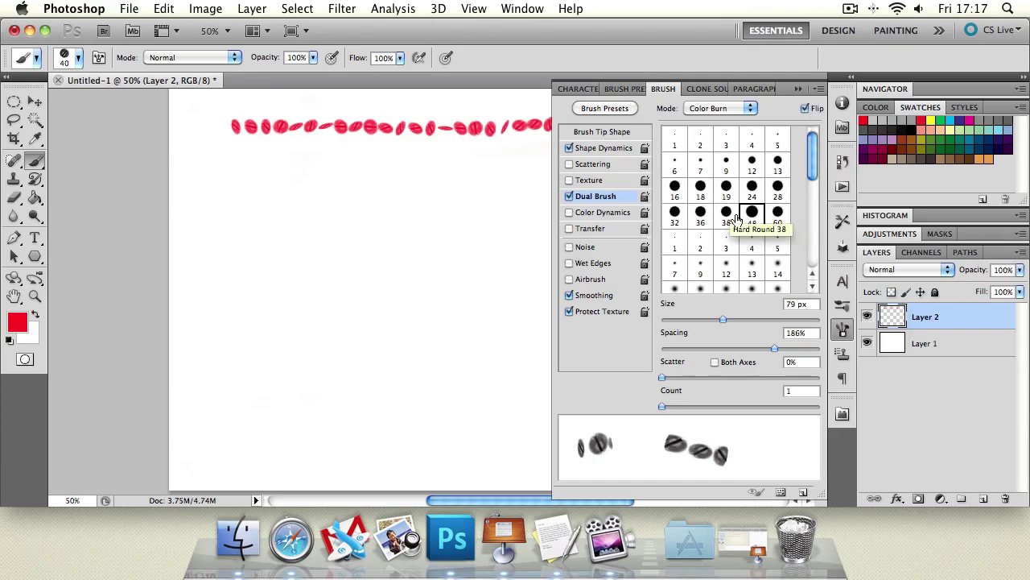
left_click(594, 164)
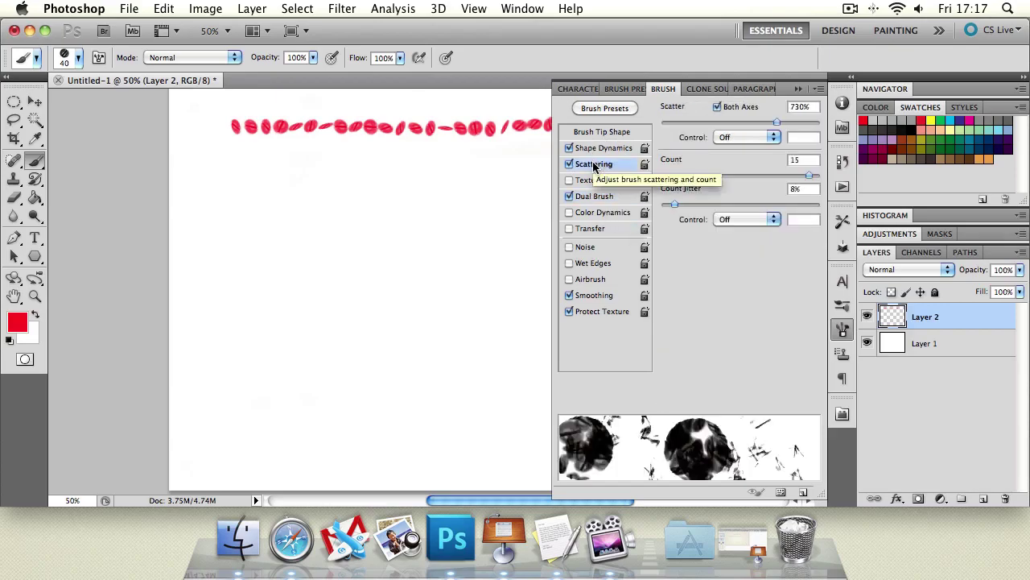
left_click(596, 196)
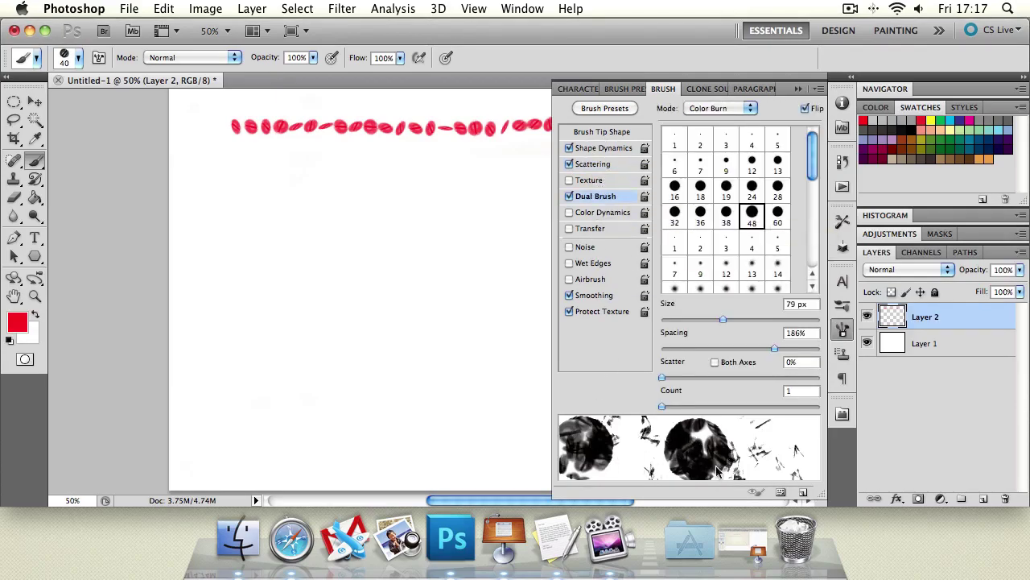
Paint a U-shaped winding stroke with the 48 dual brush tip, and further curved and horizontal strokes with the 4 tip.
left_click(752, 215)
mouse_move(250, 188)
left_mouse_down()
mouse_move(246, 285)
mouse_move(278, 409)
mouse_move(346, 359)
mouse_move(338, 248)
mouse_move(393, 209)
mouse_move(475, 211)
left_mouse_up()
left_click(754, 142)
mouse_move(430, 287)
left_mouse_down()
mouse_move(428, 319)
mouse_move(464, 420)
left_mouse_up()
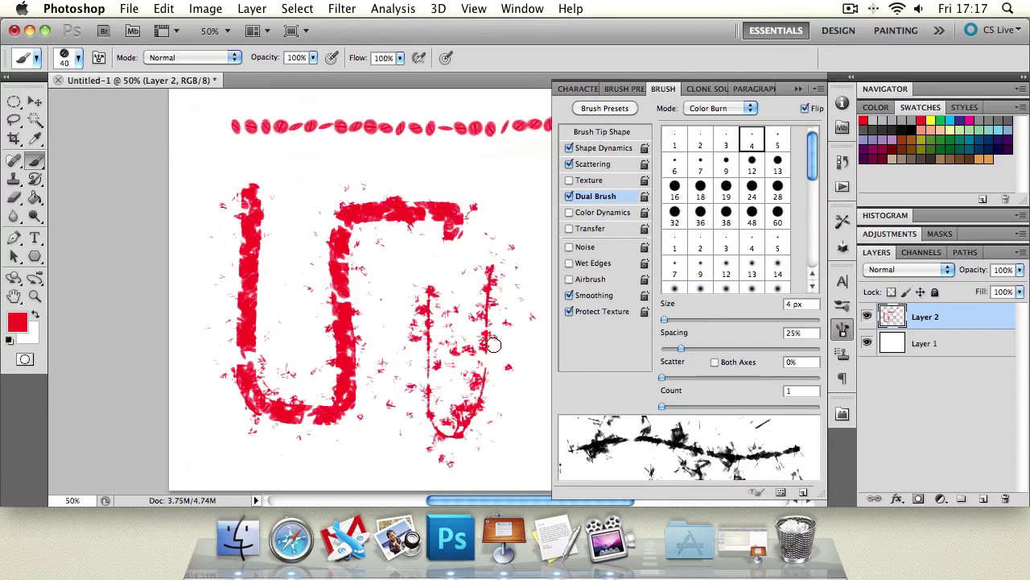
left_click_drag(485, 166, 361, 165)
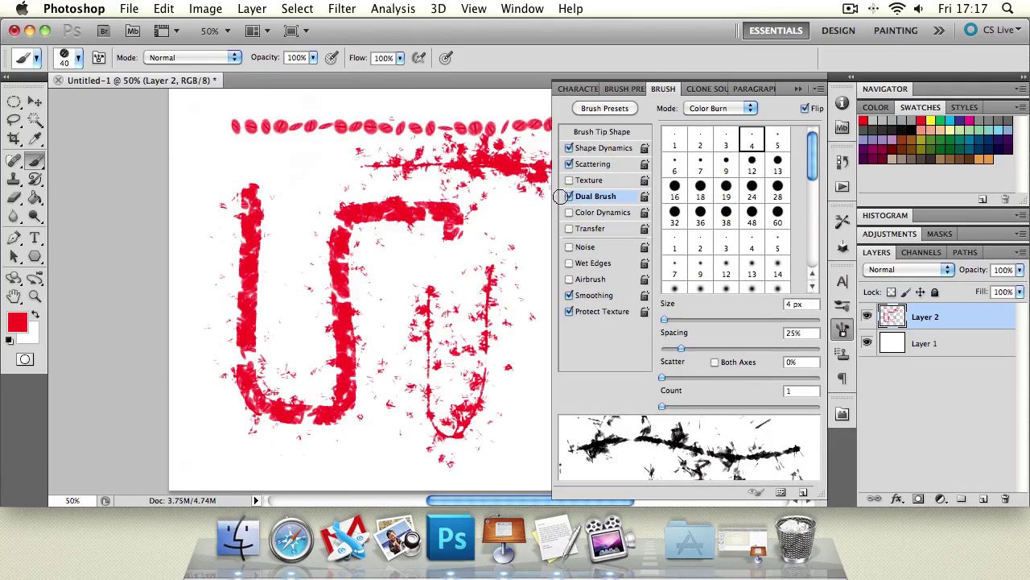
Set the dual tip's size to 36 px and spacing to 1%, and disable Dual Brush again.
scroll(814, 159, "down", 1)
mouse_move(664, 378)
left_mouse_down()
mouse_move(745, 381)
mouse_move(659, 382)
mouse_move(727, 353)
mouse_move(792, 362)
mouse_move(652, 362)
left_mouse_up()
mouse_move(665, 319)
left_mouse_down()
mouse_move(740, 324)
mouse_move(683, 326)
left_mouse_up()
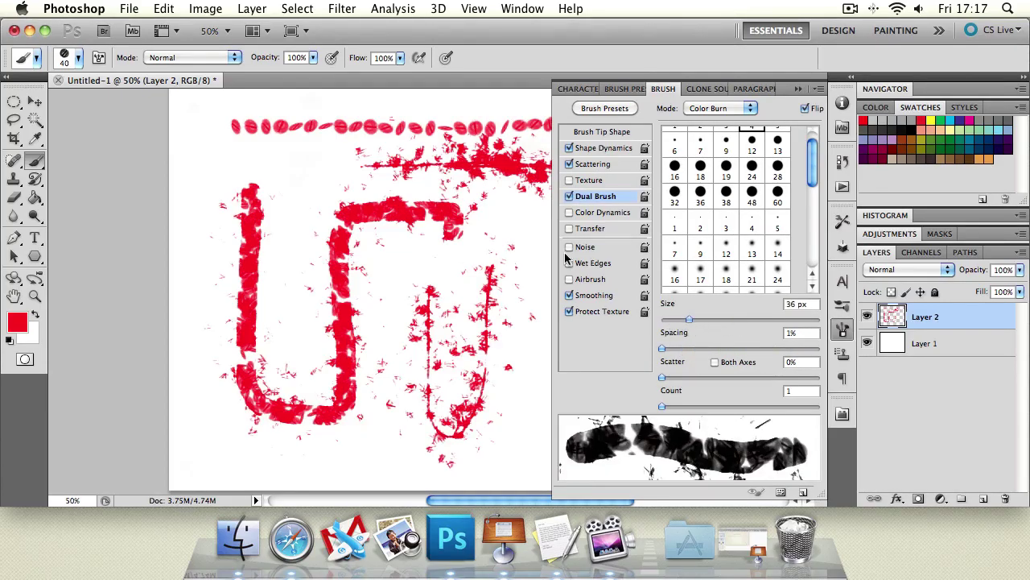
left_click(570, 197)
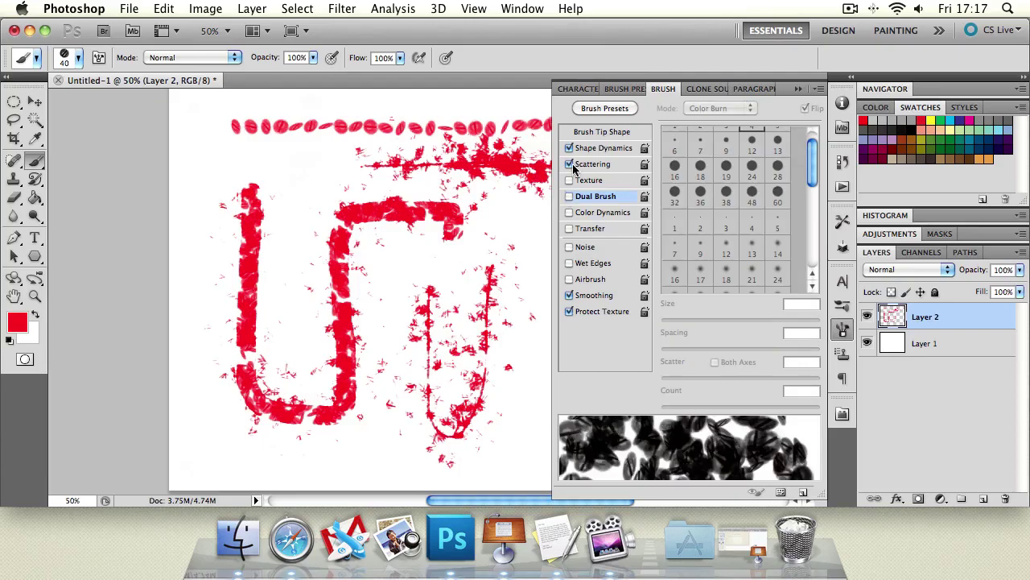
Paint a vertical stroke with Color Dynamics enabled, and a dense winding stroke with Noise enabled in its place.
left_click(587, 214)
mouse_move(300, 157)
left_mouse_down()
mouse_move(293, 189)
mouse_move(302, 214)
mouse_move(273, 293)
mouse_move(282, 355)
left_mouse_up()
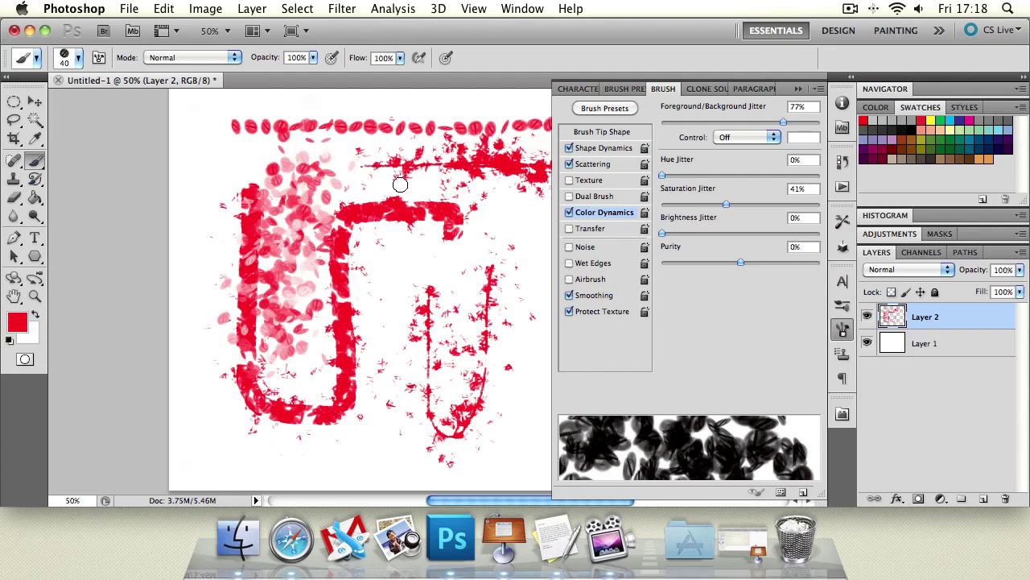
left_click(570, 213)
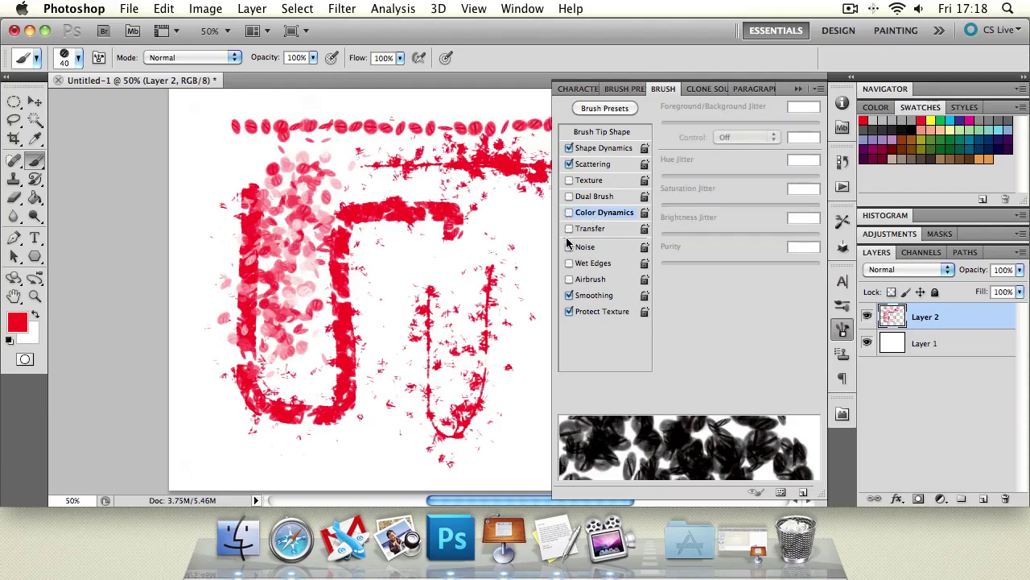
left_click(598, 252)
mouse_move(403, 228)
left_mouse_down()
mouse_move(408, 371)
mouse_move(443, 393)
mouse_move(499, 228)
left_mouse_up()
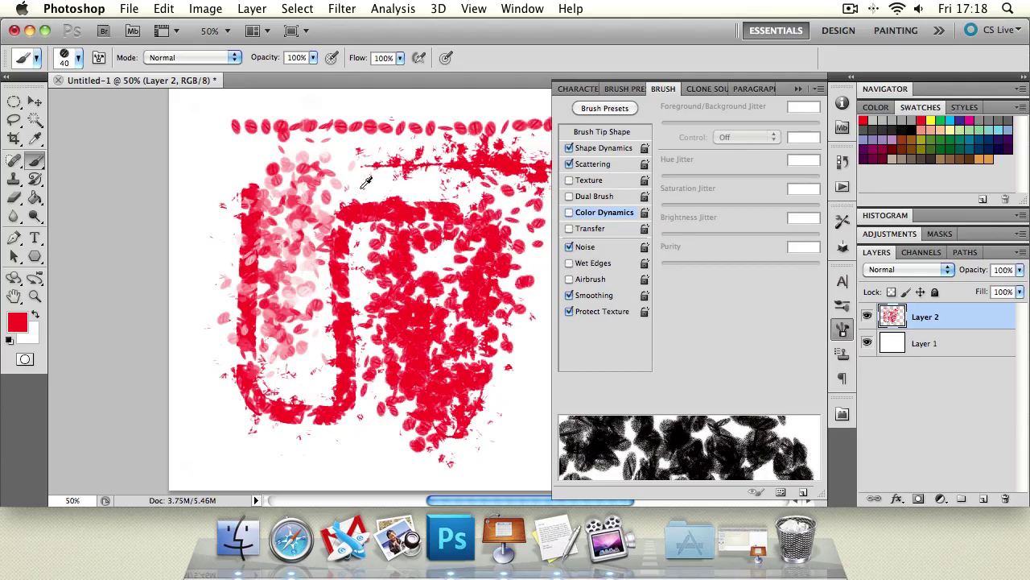
Undo all strokes to leave the canvas blank and turn Noise off.
key("super+alt+z")
key("super+alt+z")
key("super+alt+z")
key("super+alt+z")
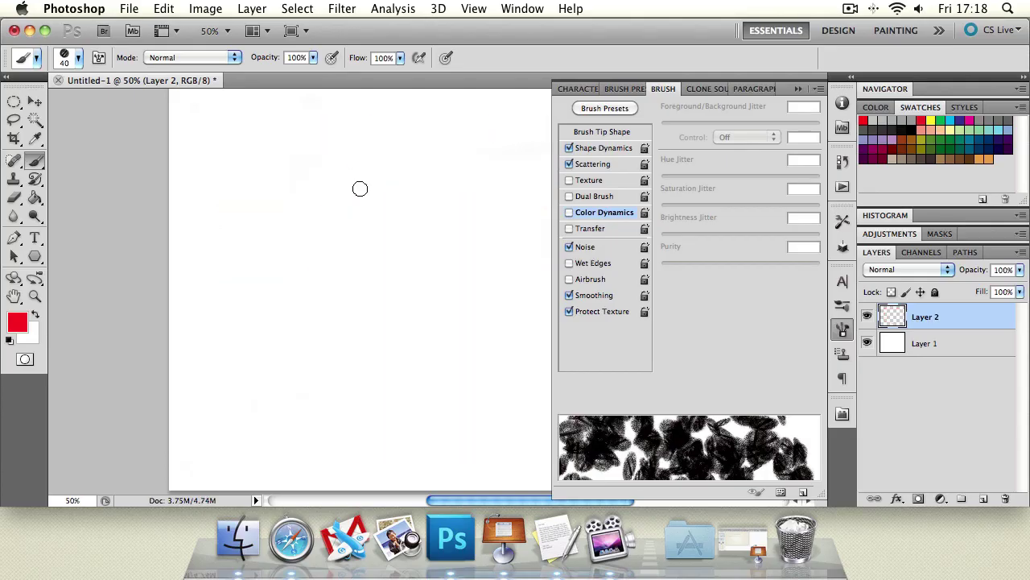
left_click(570, 247)
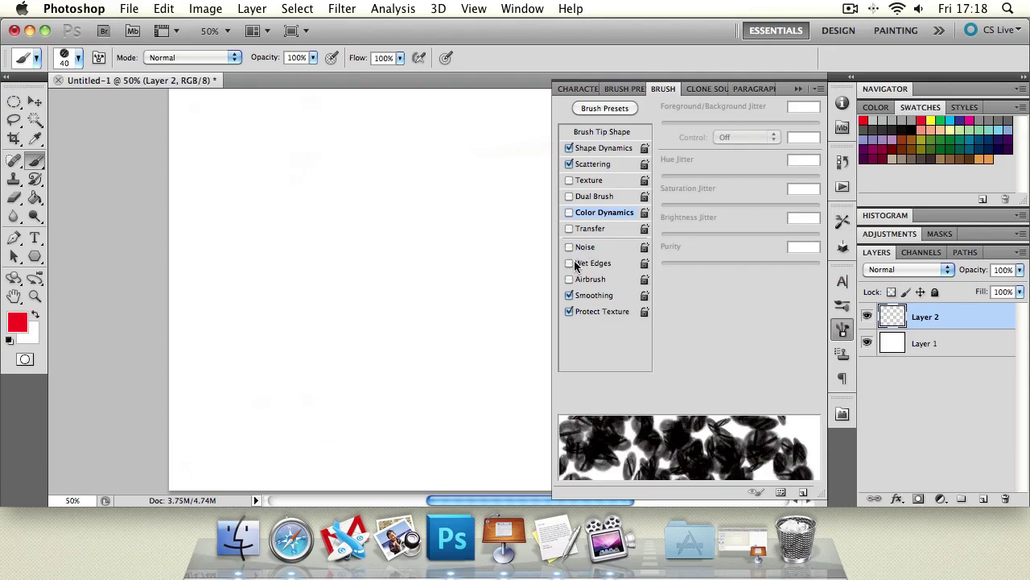
Paint one vertical scattered stroke with Wet Edges on and a second one beside it with Wet Edges off.
left_click(571, 264)
left_click_drag(281, 140, 284, 463)
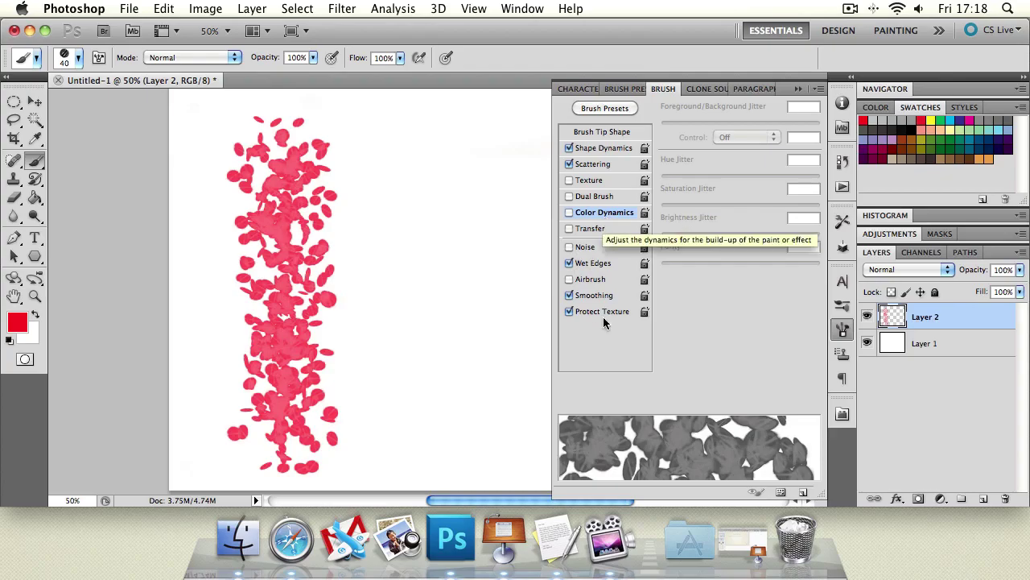
left_click(570, 263)
mouse_move(440, 143)
left_mouse_down()
mouse_move(449, 399)
mouse_move(399, 283)
left_mouse_up()
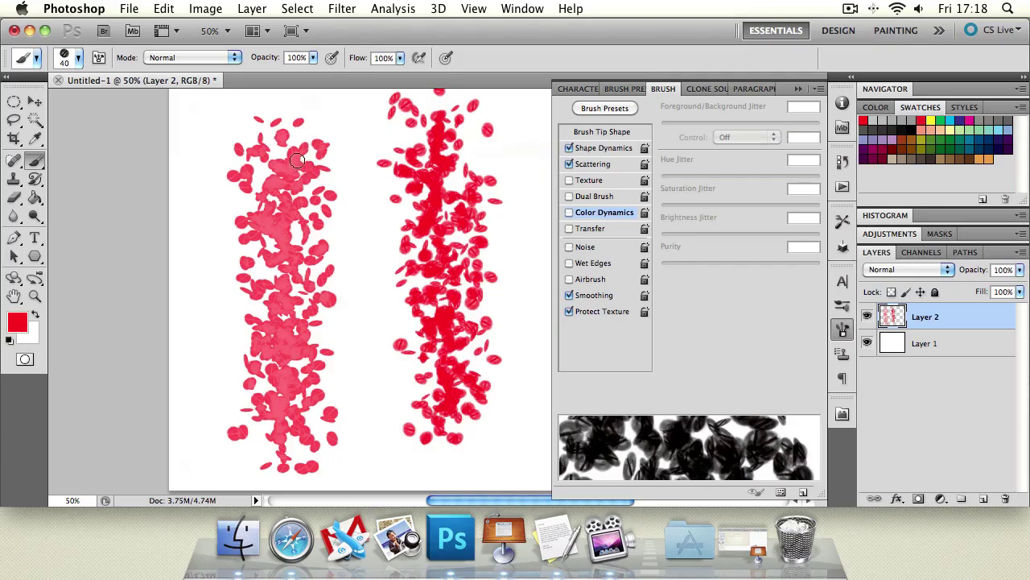
Disable Smoothing, paint another scattered stroke next to the darker one and disable Protect Texture.
left_click(570, 295)
mouse_move(516, 159)
left_mouse_down()
mouse_move(546, 254)
mouse_move(504, 324)
left_mouse_up()
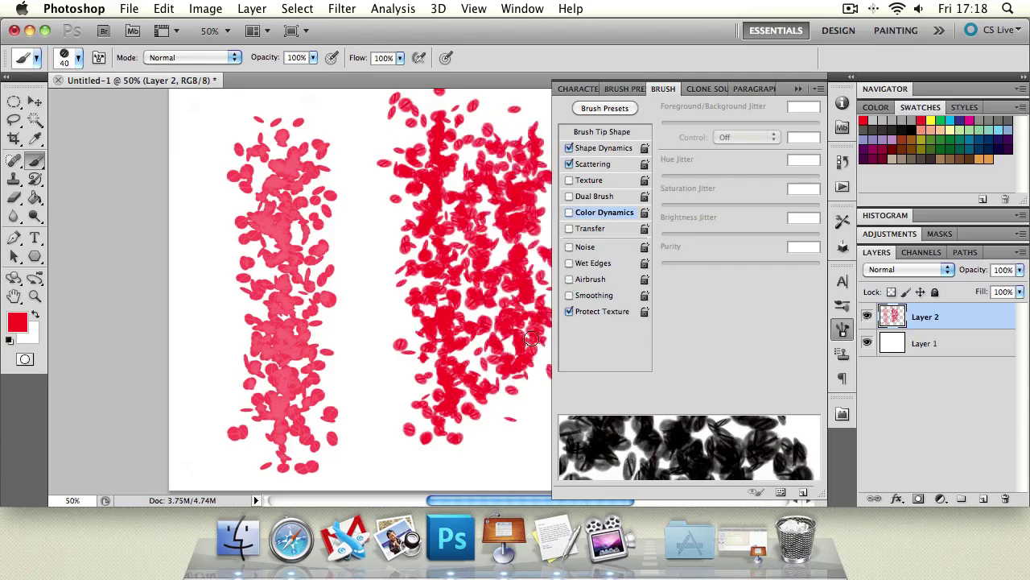
left_click(570, 311)
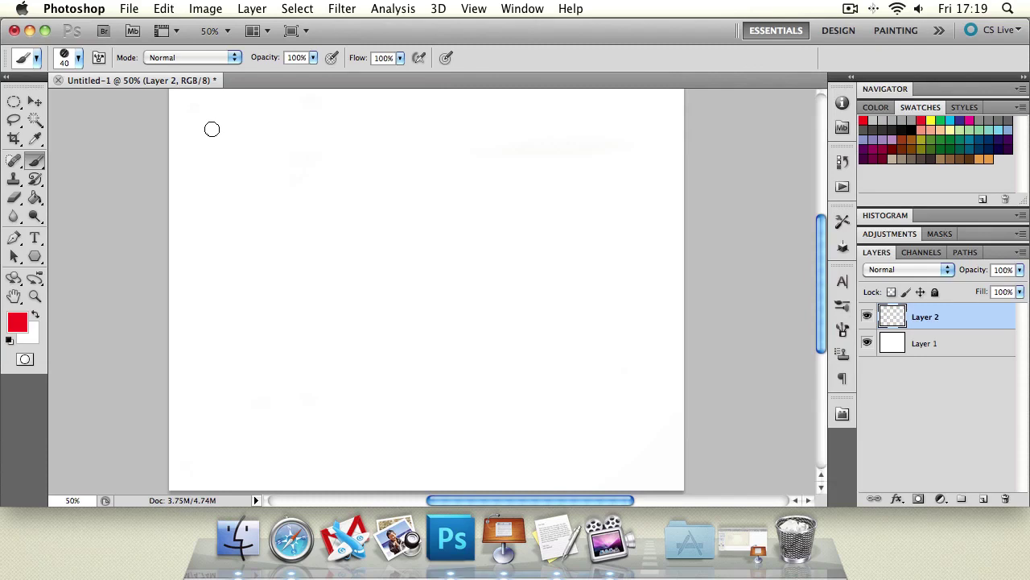
Examine the preset picker's display options and the brush libraries available for loading.
left_click(83, 59)
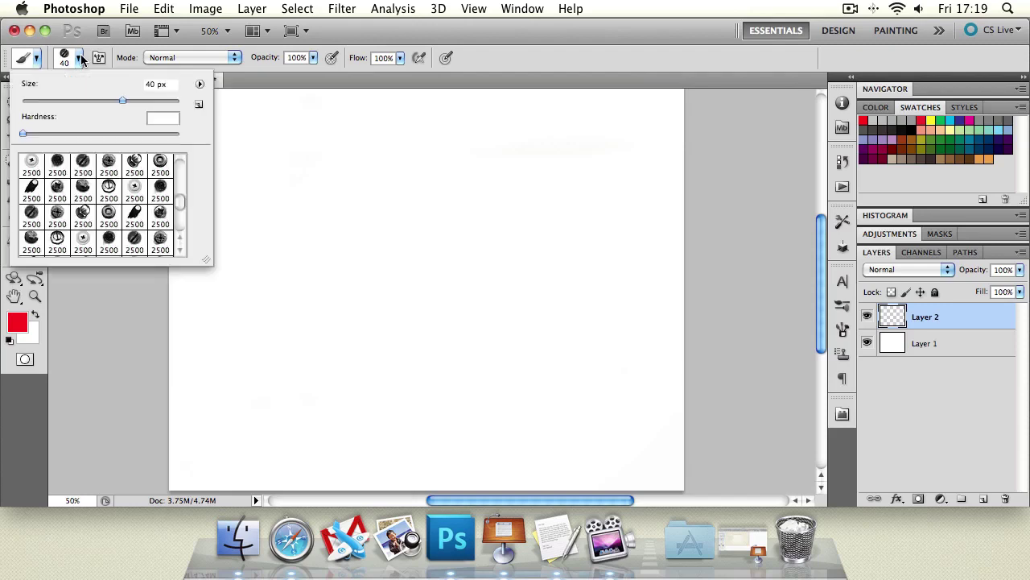
left_click(200, 86)
mouse_move(336, 518)
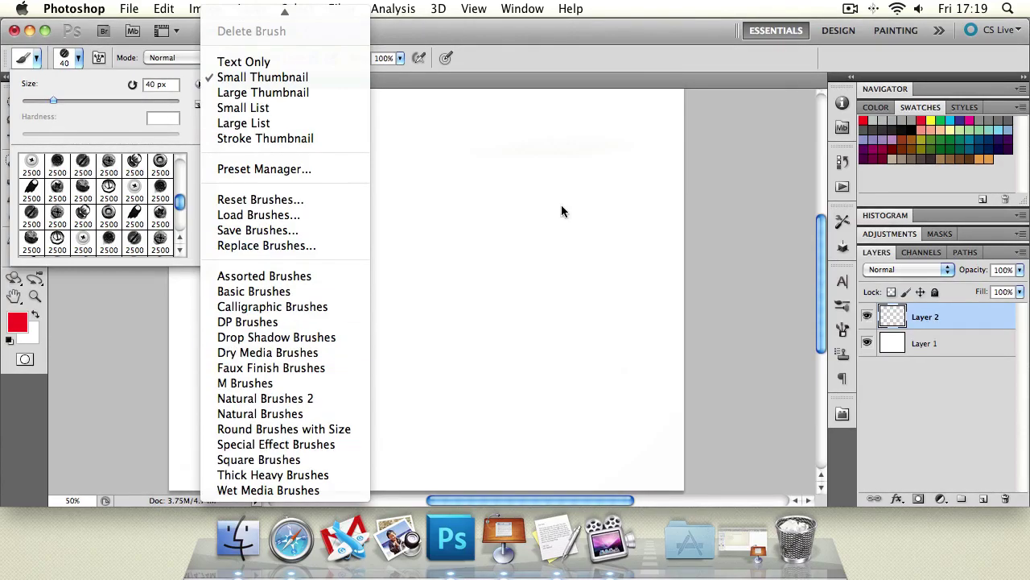
left_click(161, 103)
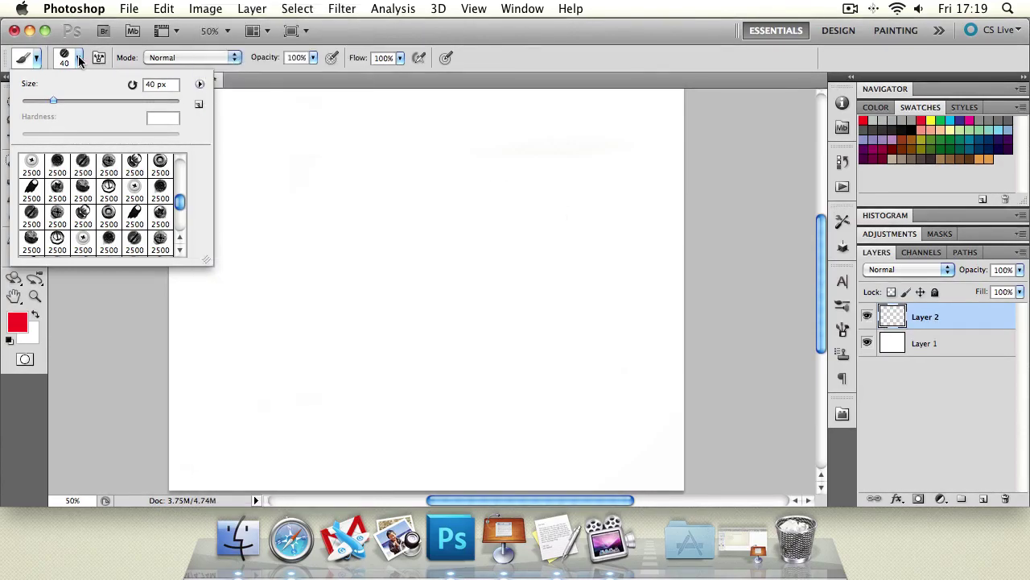
left_click(200, 85)
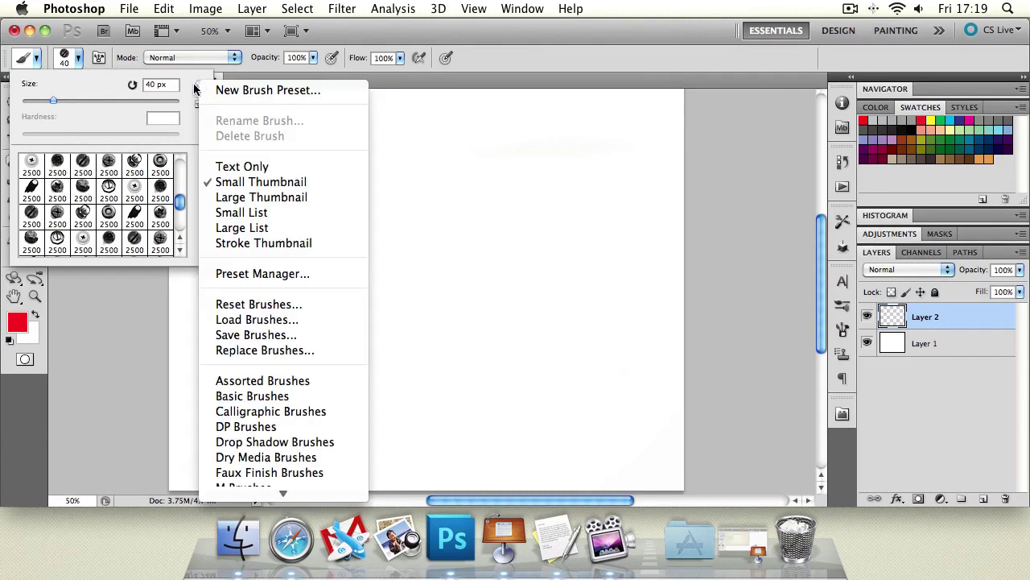
left_click(173, 81)
Replace the current brushes with the Basic Brushes library without saving changes, and view the first of its tips.
left_click(200, 85)
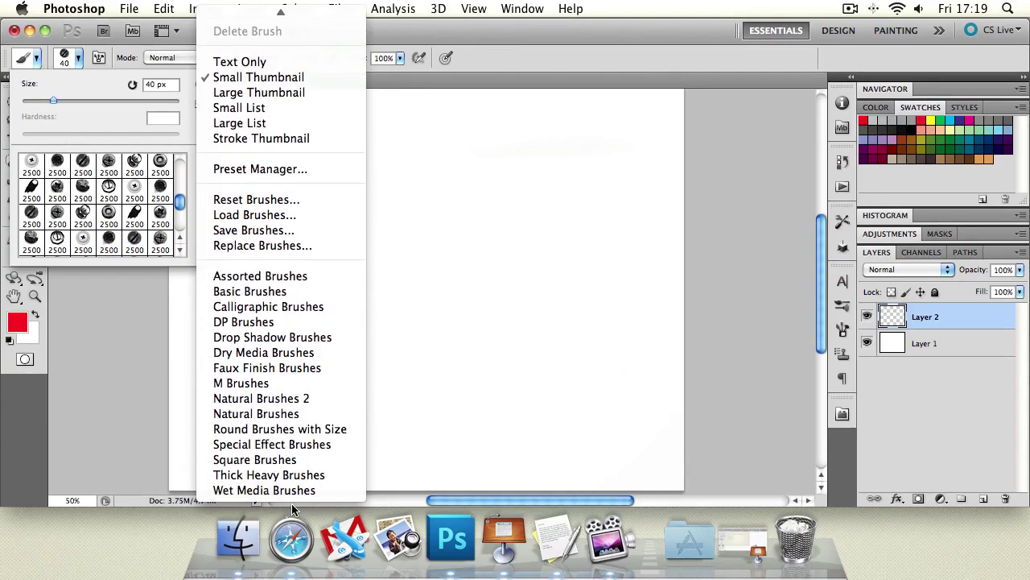
left_click(326, 291)
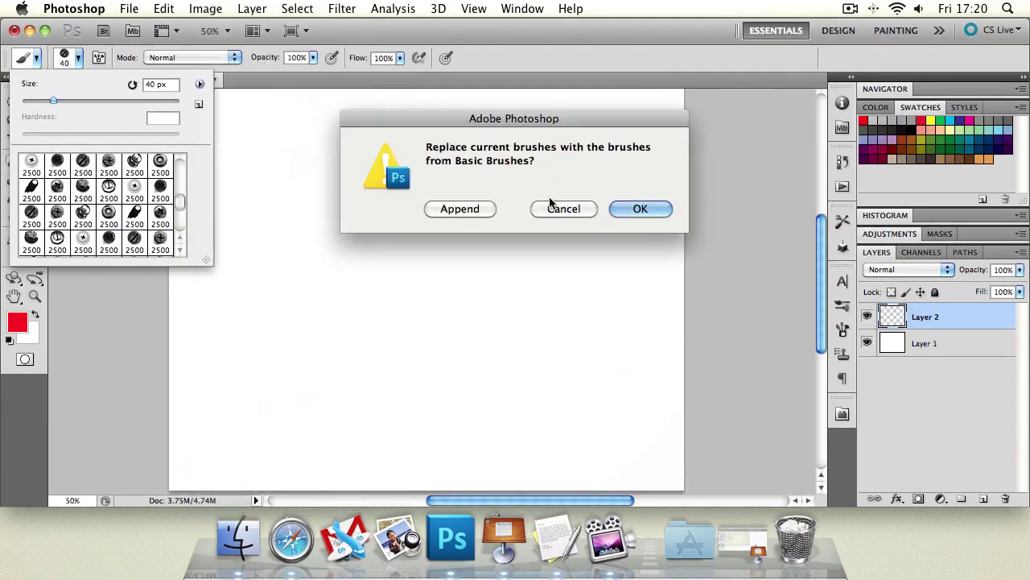
left_click_drag(485, 125, 390, 137)
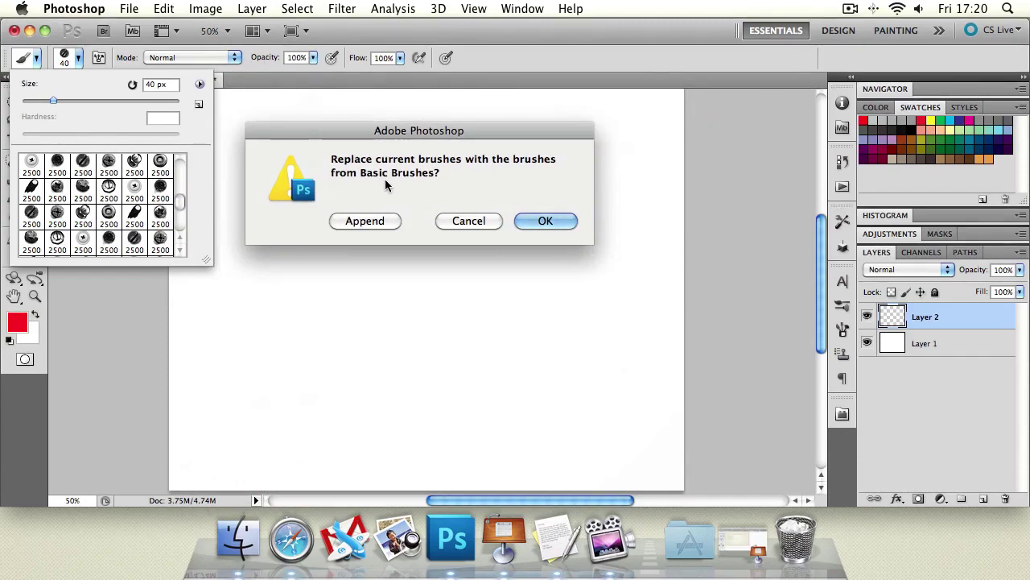
left_click(548, 223)
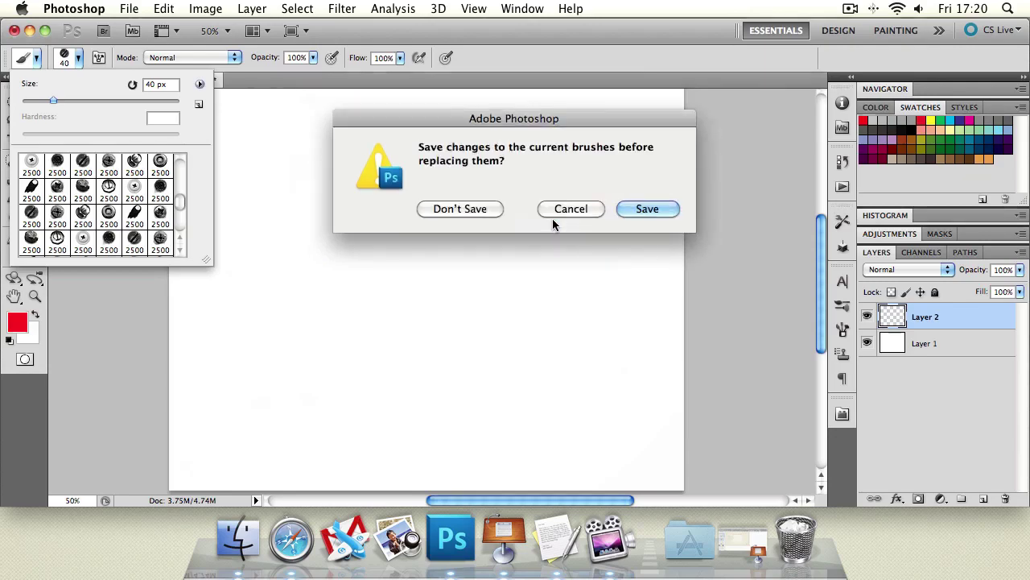
left_click(471, 209)
mouse_move(185, 215)
left_mouse_down()
mouse_move(180, 166)
mouse_move(178, 231)
mouse_move(182, 163)
left_mouse_up()
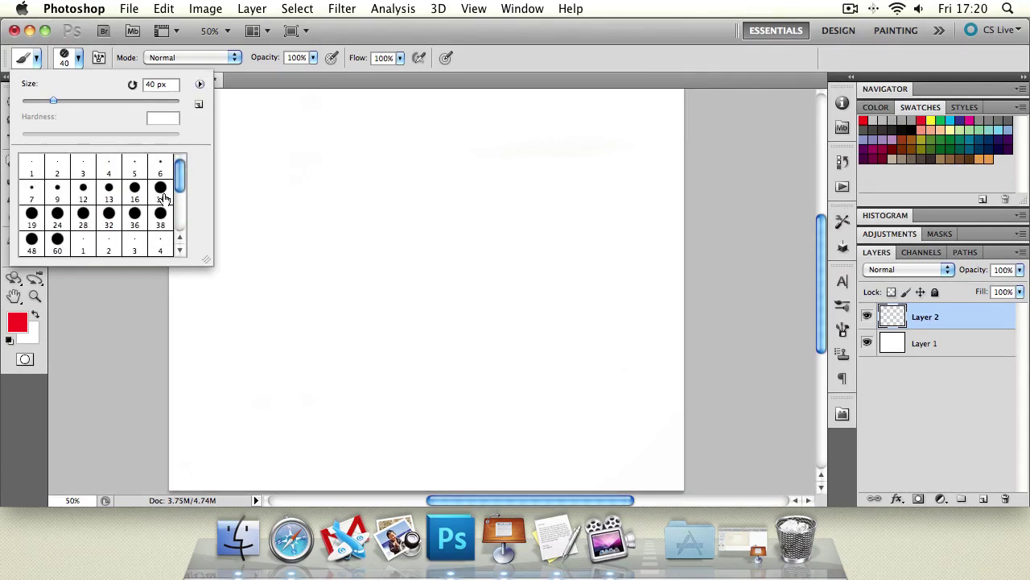
Append the Square Brushes library to the current brushes and show the added square tips.
left_click(200, 84)
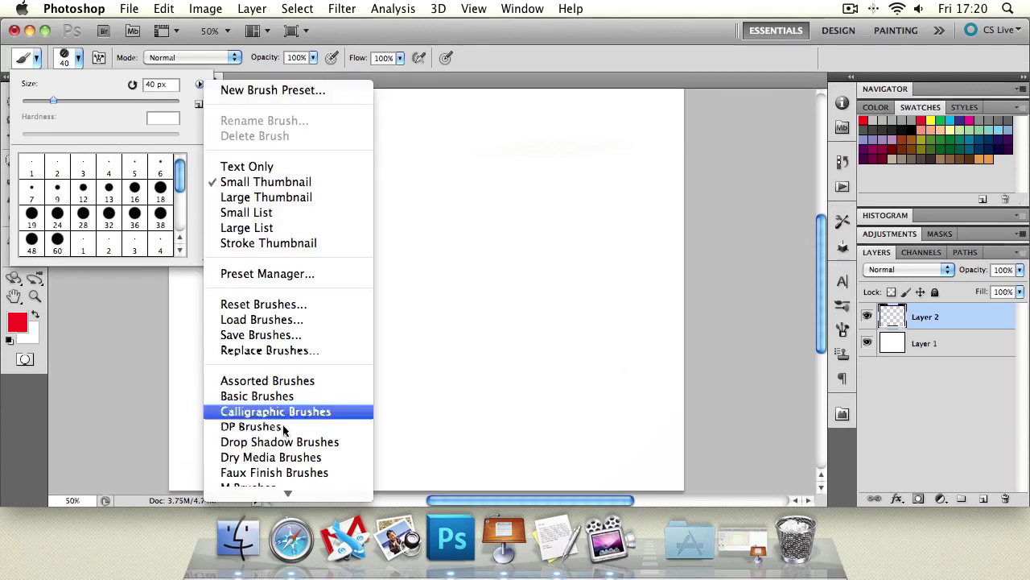
scroll(282, 435, "down", 4)
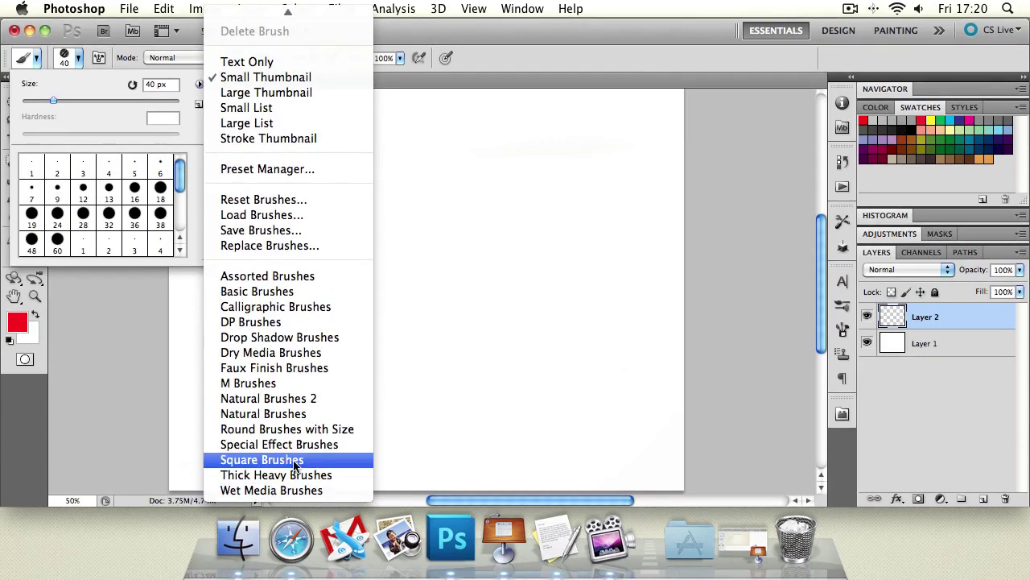
left_click(295, 463)
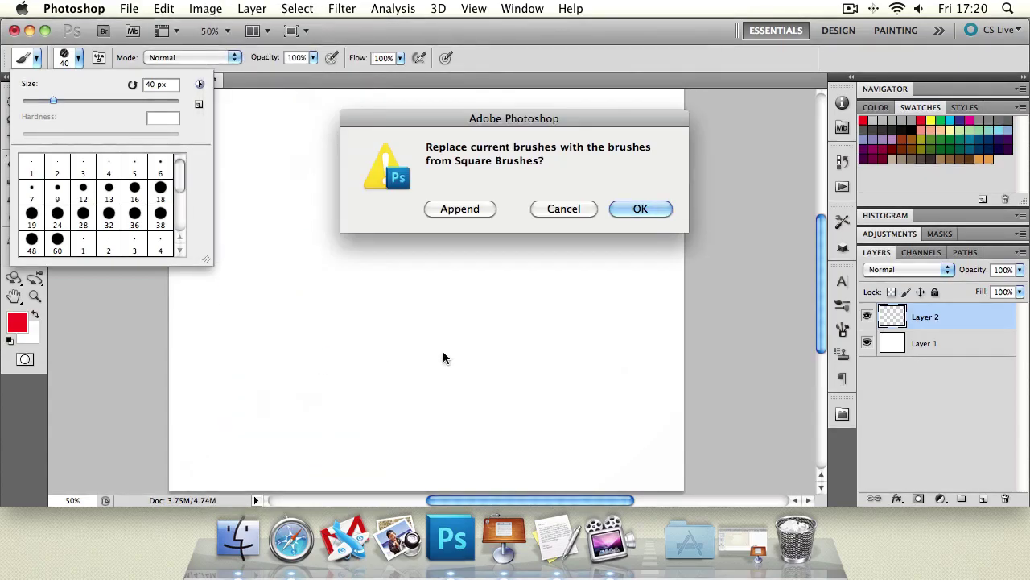
left_click(465, 208)
left_click_drag(175, 171, 180, 217)
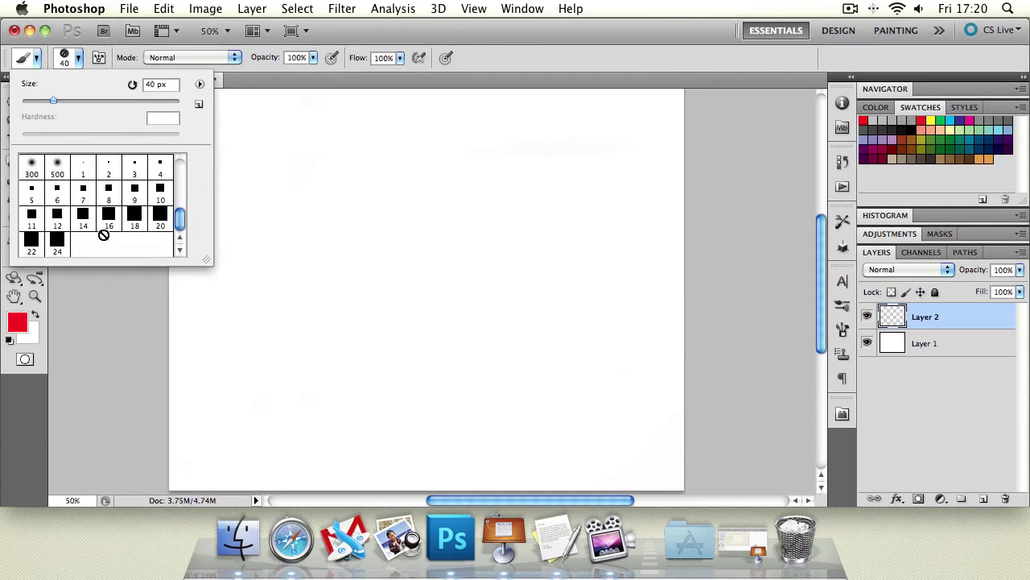
Select the 24 px square brush, paint a short test stroke on the blank canvas and undo it.
left_click(57, 239)
mouse_move(281, 205)
left_mouse_down()
mouse_move(412, 215)
mouse_move(567, 206)
mouse_move(559, 185)
mouse_move(333, 178)
left_mouse_up()
key("ctrl+z")
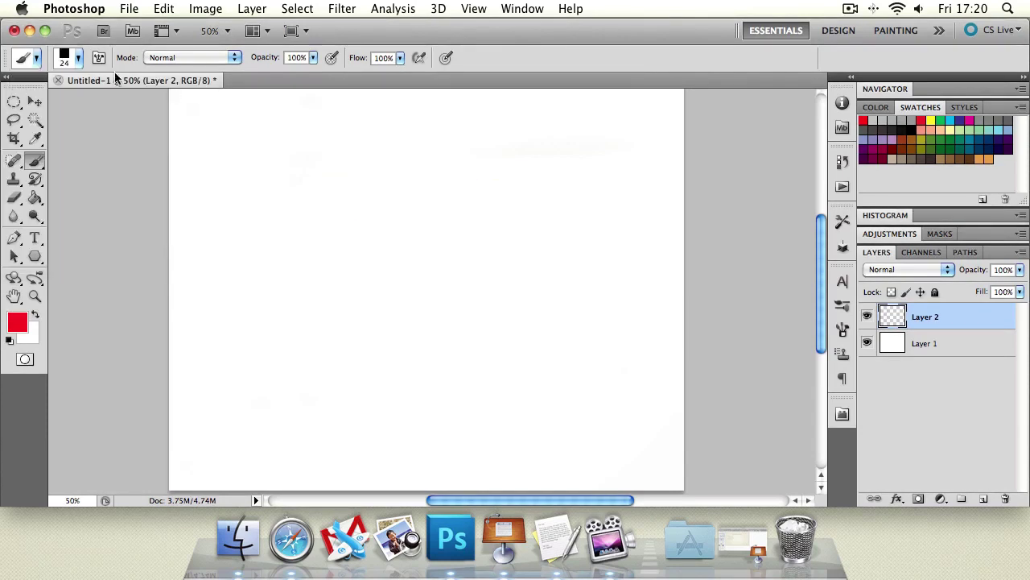
Start loading brushes from a file and search the computer for ".abr" files.
left_click(78, 57)
left_click(200, 85)
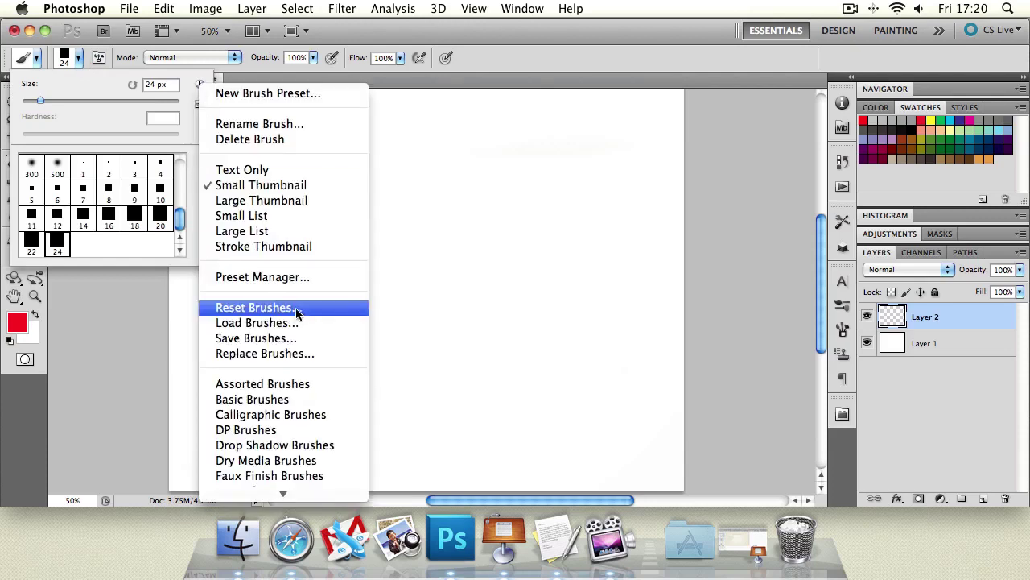
left_click(289, 323)
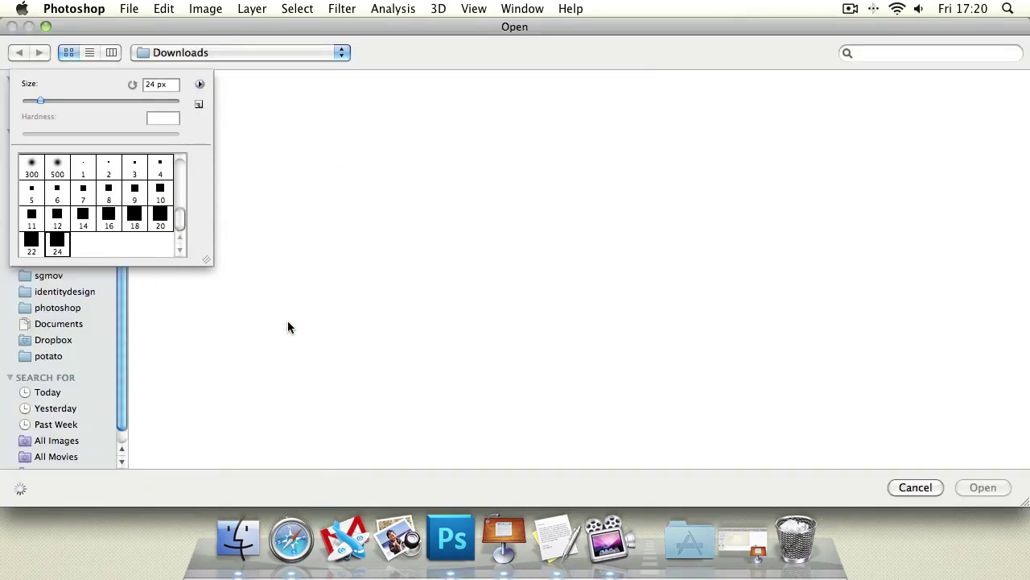
left_click(883, 55)
type(".abr")
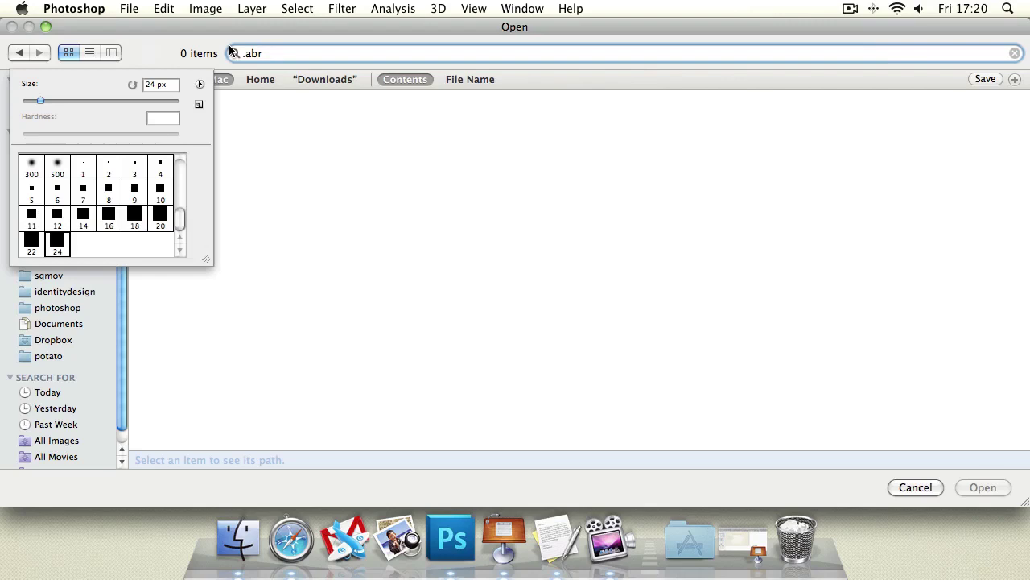
Search for "brush" instead, look through the file locations, and close the file dialog without loading a brush file.
key("BackSpace")
type("brush")
mouse_move(322, 29)
left_mouse_down()
mouse_move(348, 66)
mouse_move(386, 71)
mouse_move(356, 32)
mouse_move(338, 32)
left_mouse_up()
scroll(133, 375, "down", 2)
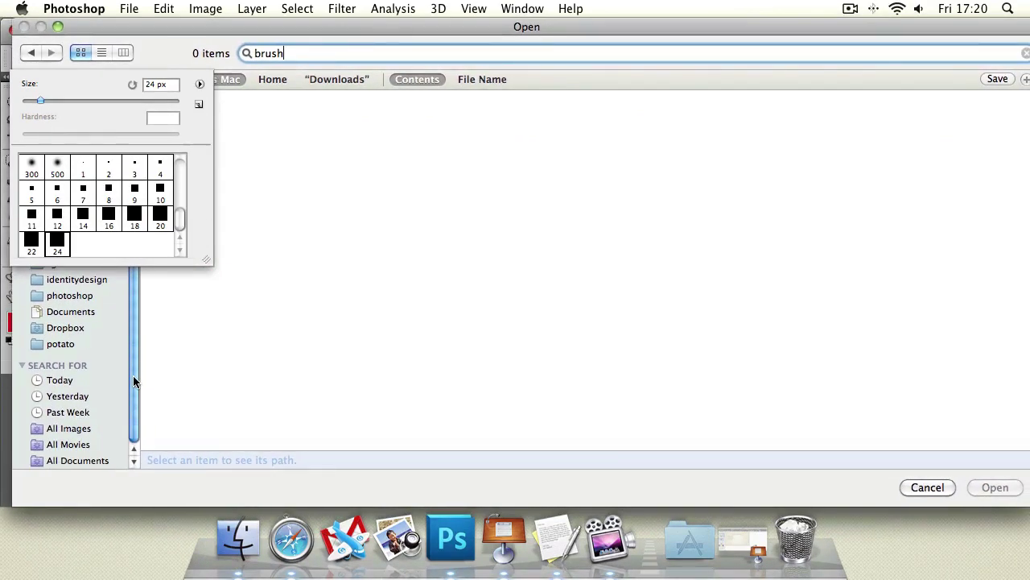
scroll(133, 369, "up", 2)
left_click(929, 489)
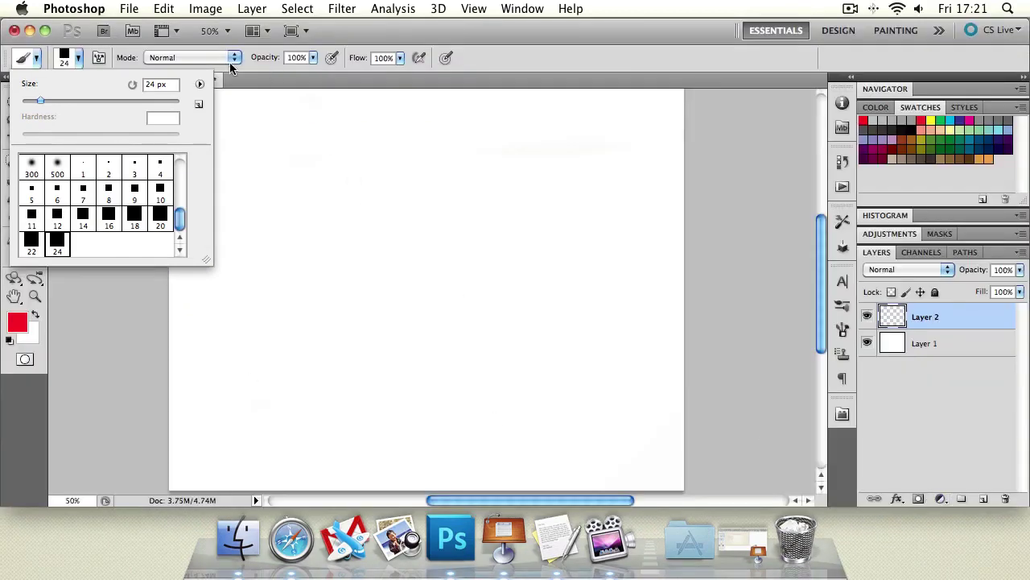
Display the brush presets as a Small List and view the list from its beginning.
left_click(200, 85)
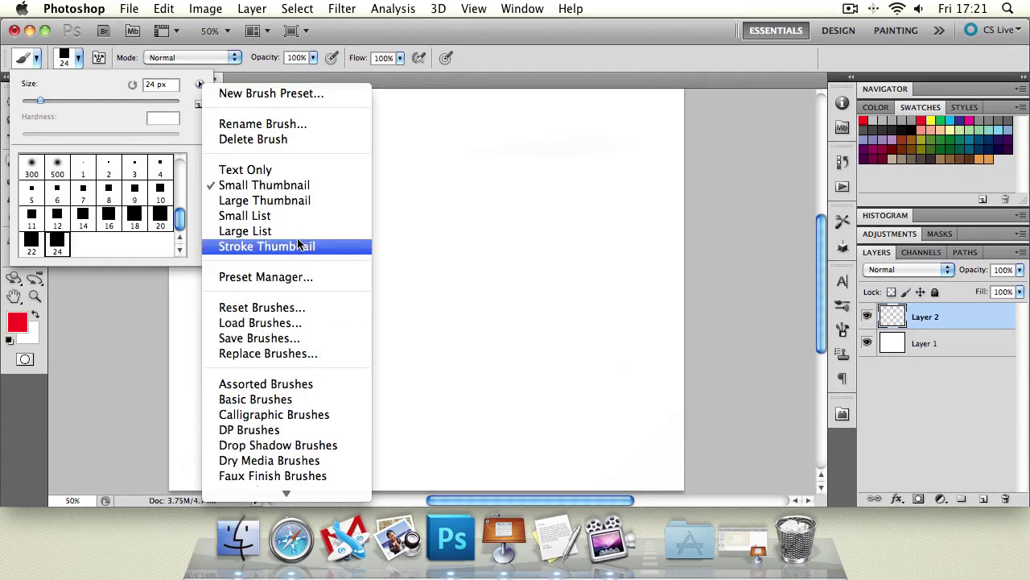
left_click(274, 216)
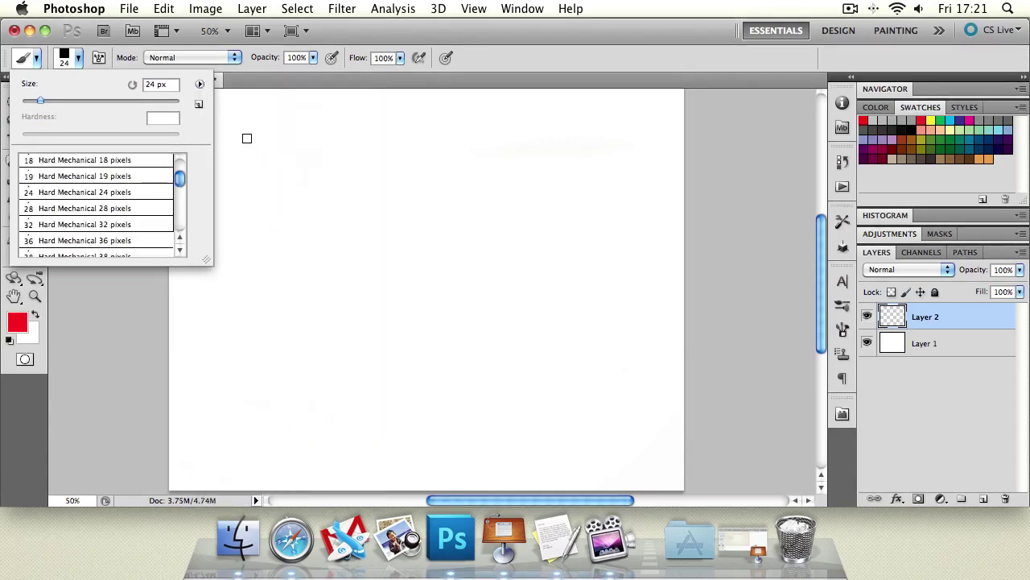
mouse_move(189, 181)
left_mouse_down()
mouse_move(184, 230)
mouse_move(184, 157)
left_mouse_up()
Switch the brush preset display to Large Thumbnail and view the first brush tips.
left_click(201, 84)
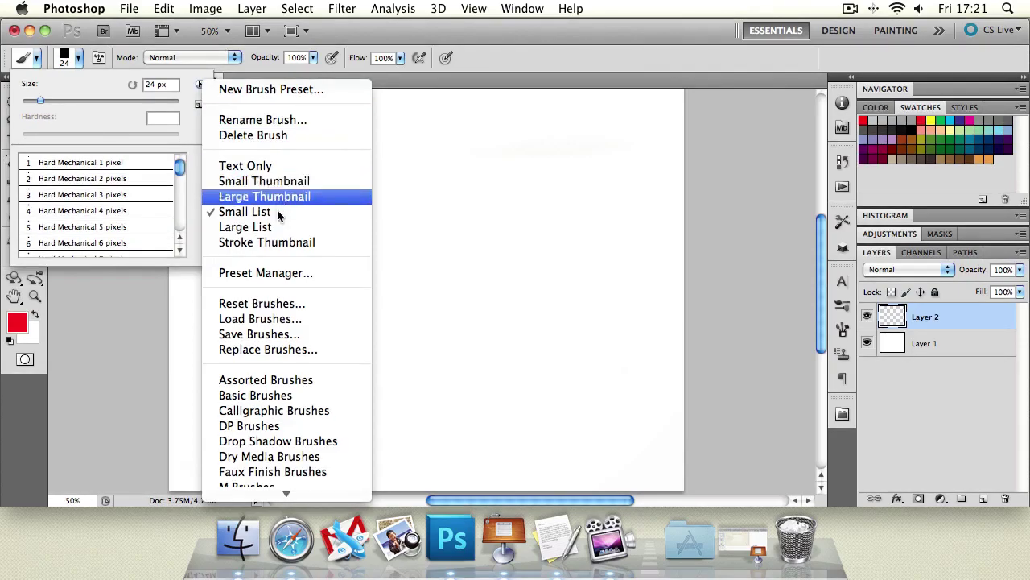
left_click(281, 200)
mouse_move(185, 166)
left_mouse_down()
mouse_move(179, 241)
mouse_move(184, 167)
left_mouse_up()
Open the brush preset picker's display and library options.
left_click(200, 84)
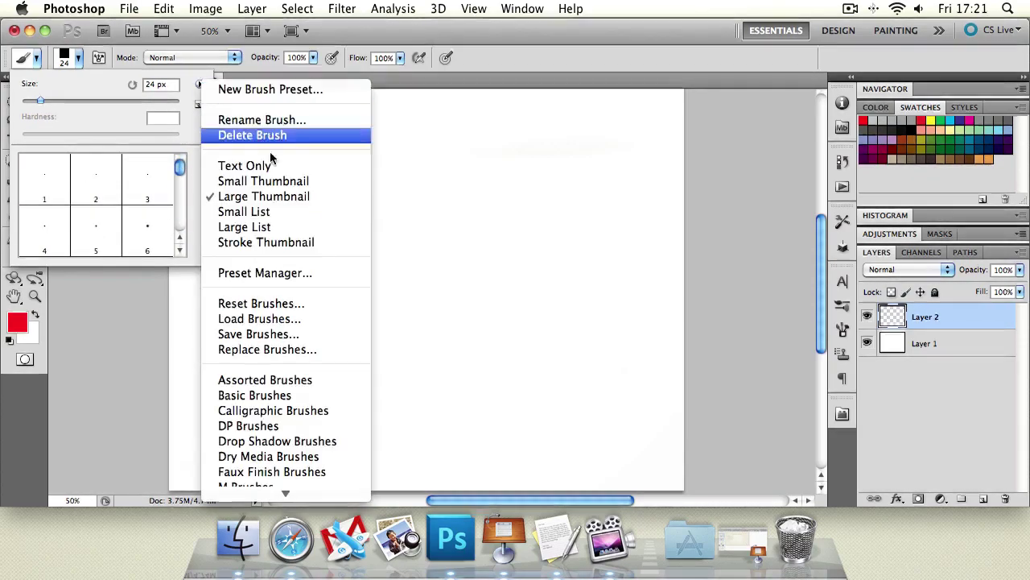